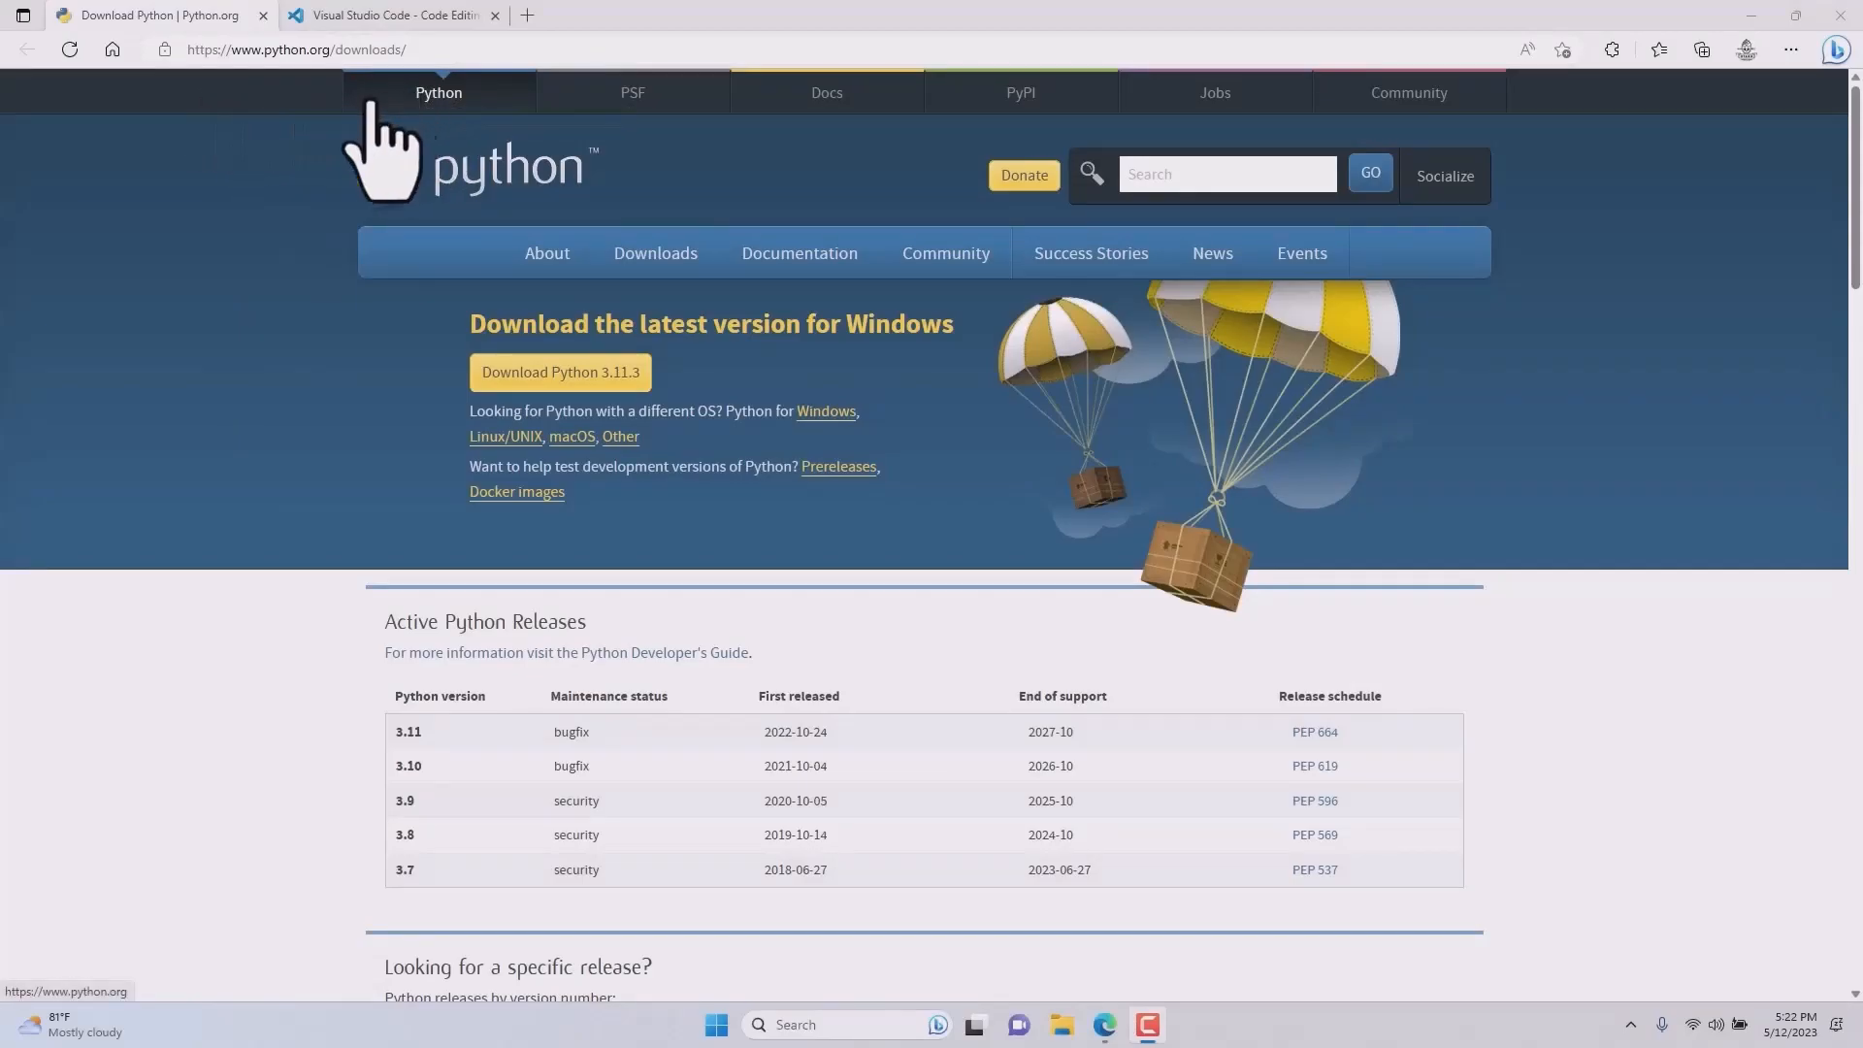
Download Python 3.11.3 for Windows and launch the python-3.11.3-amd64 installer from the Downloads folder in File Explorer.
left_click(588, 387)
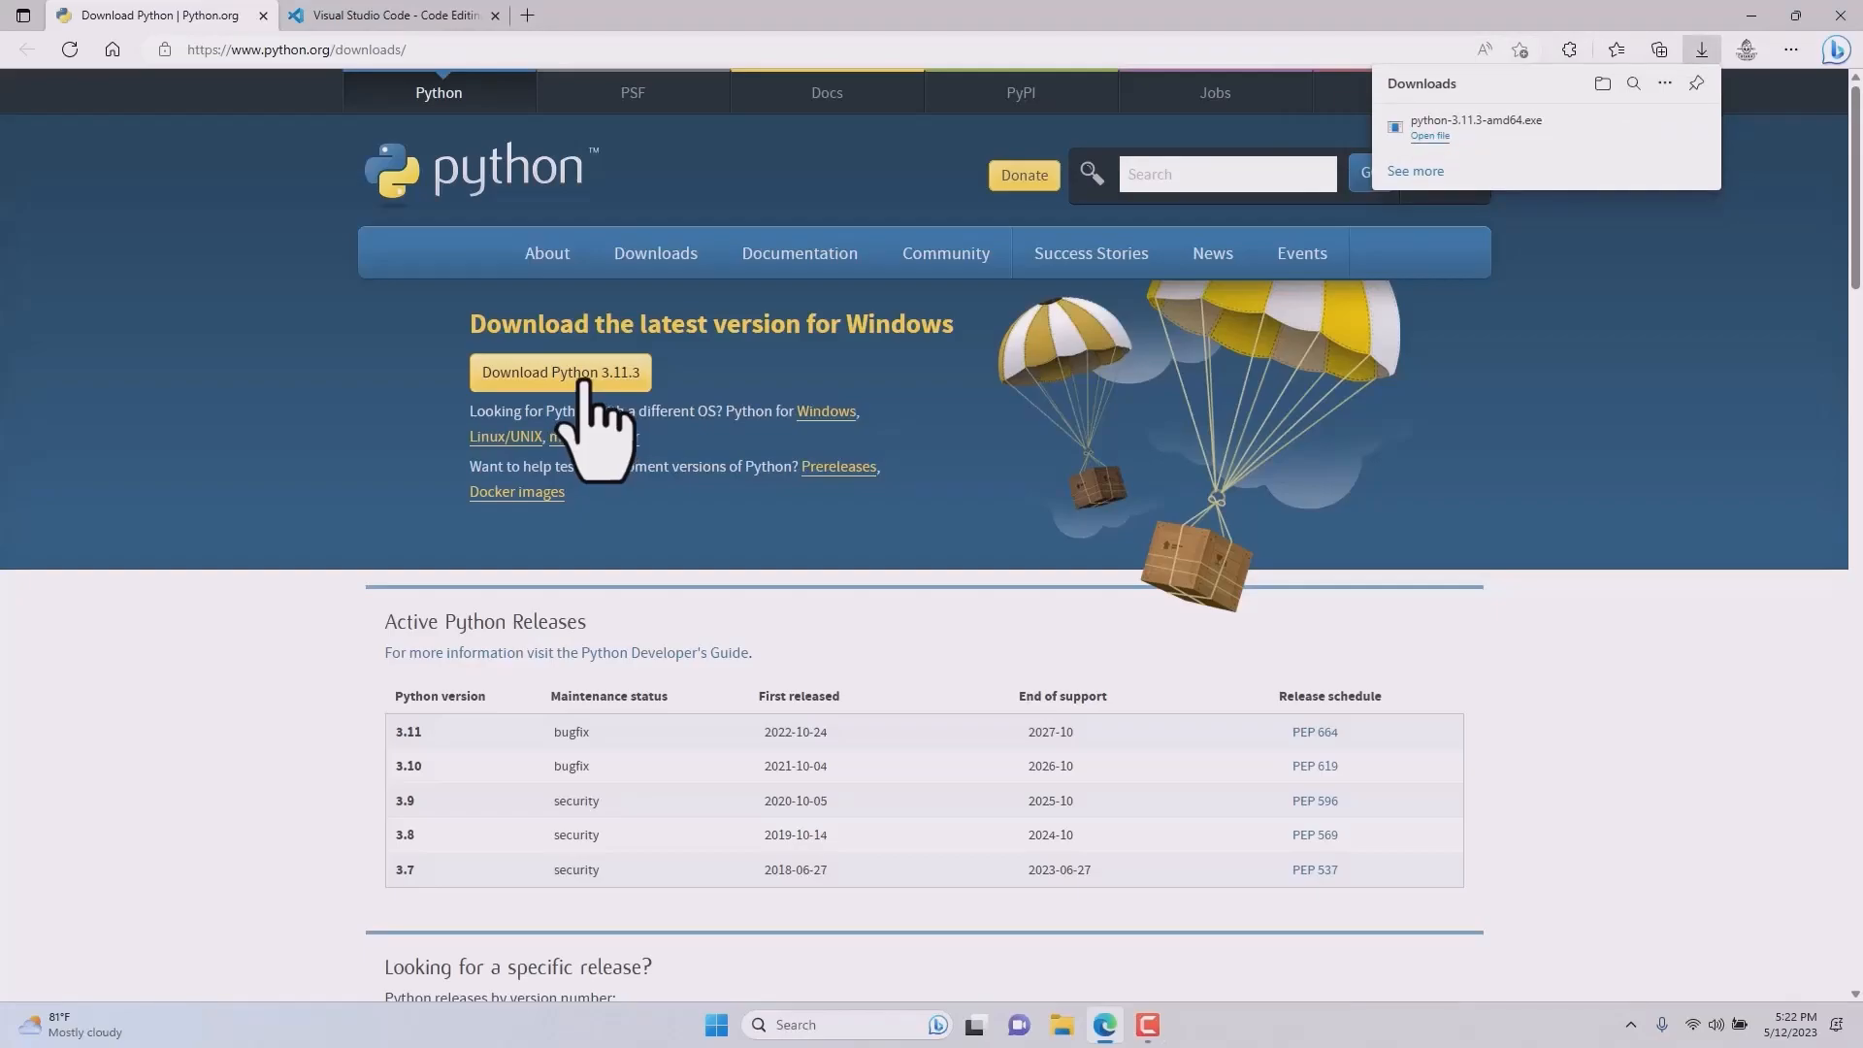
left_click(1061, 1030)
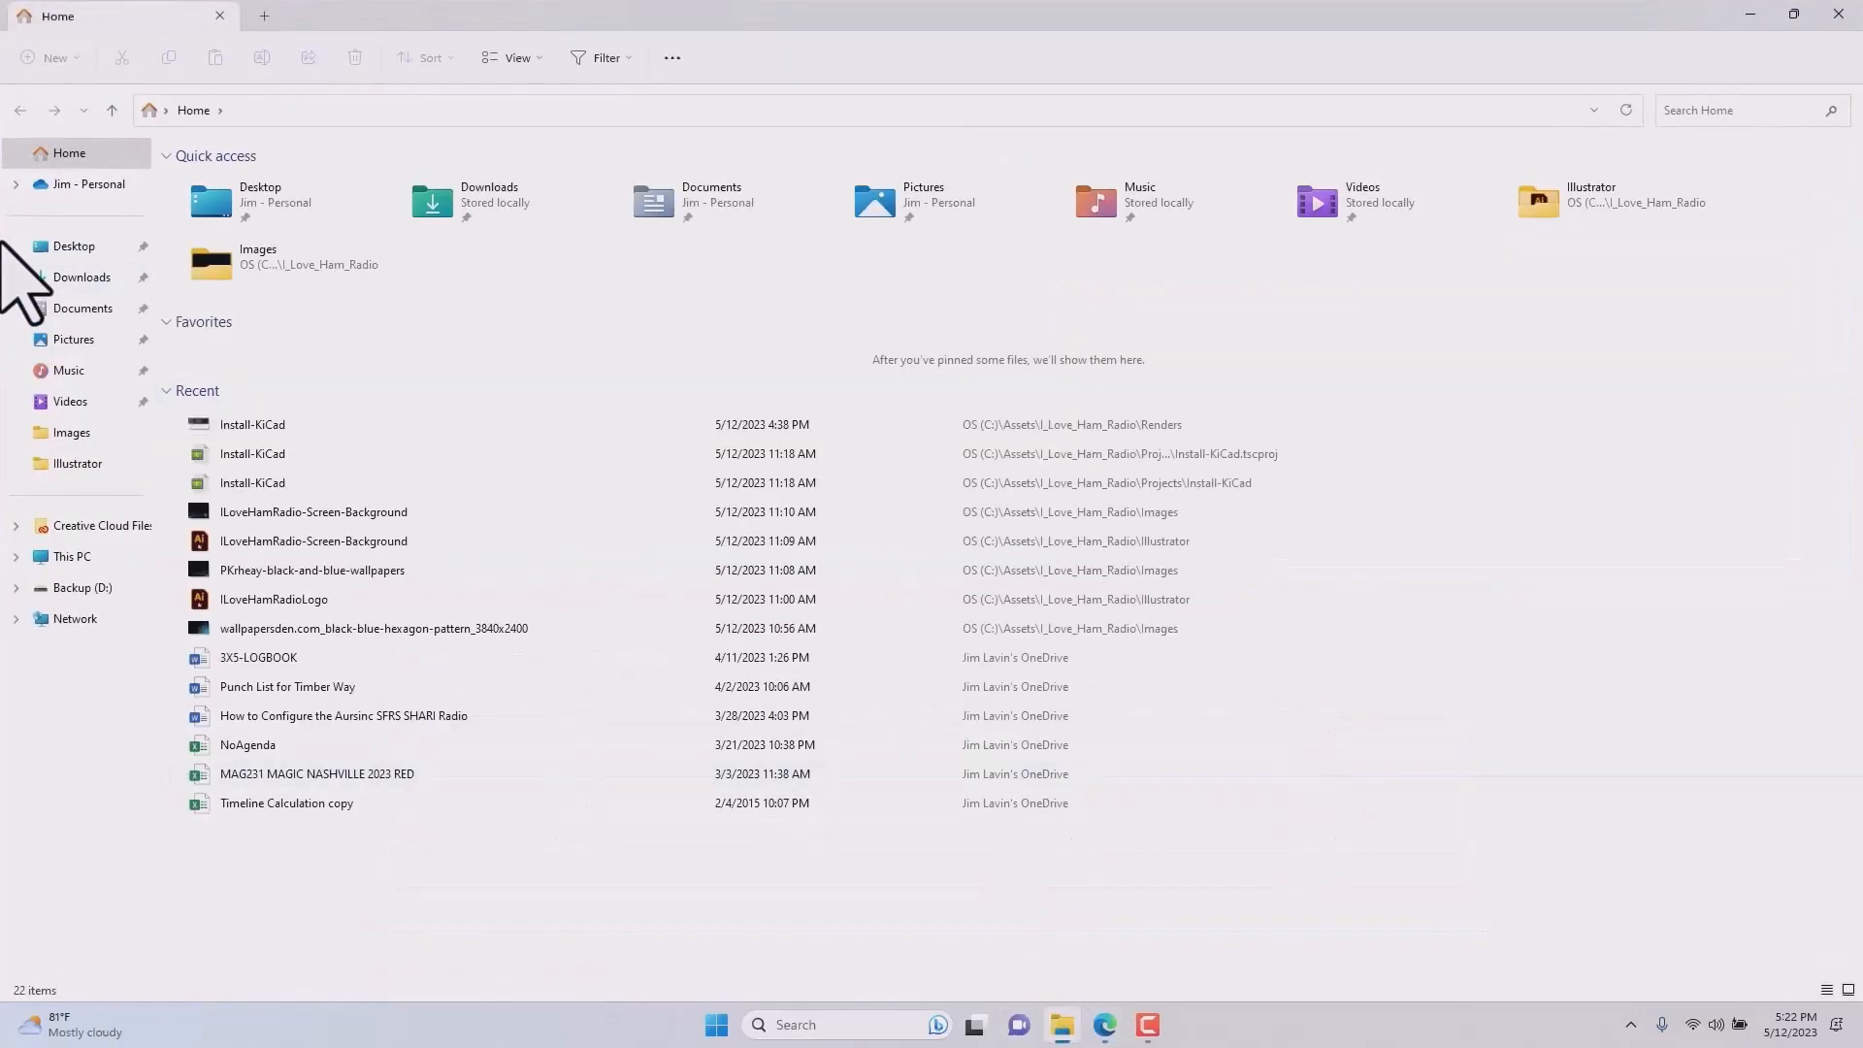
left_click(74, 278)
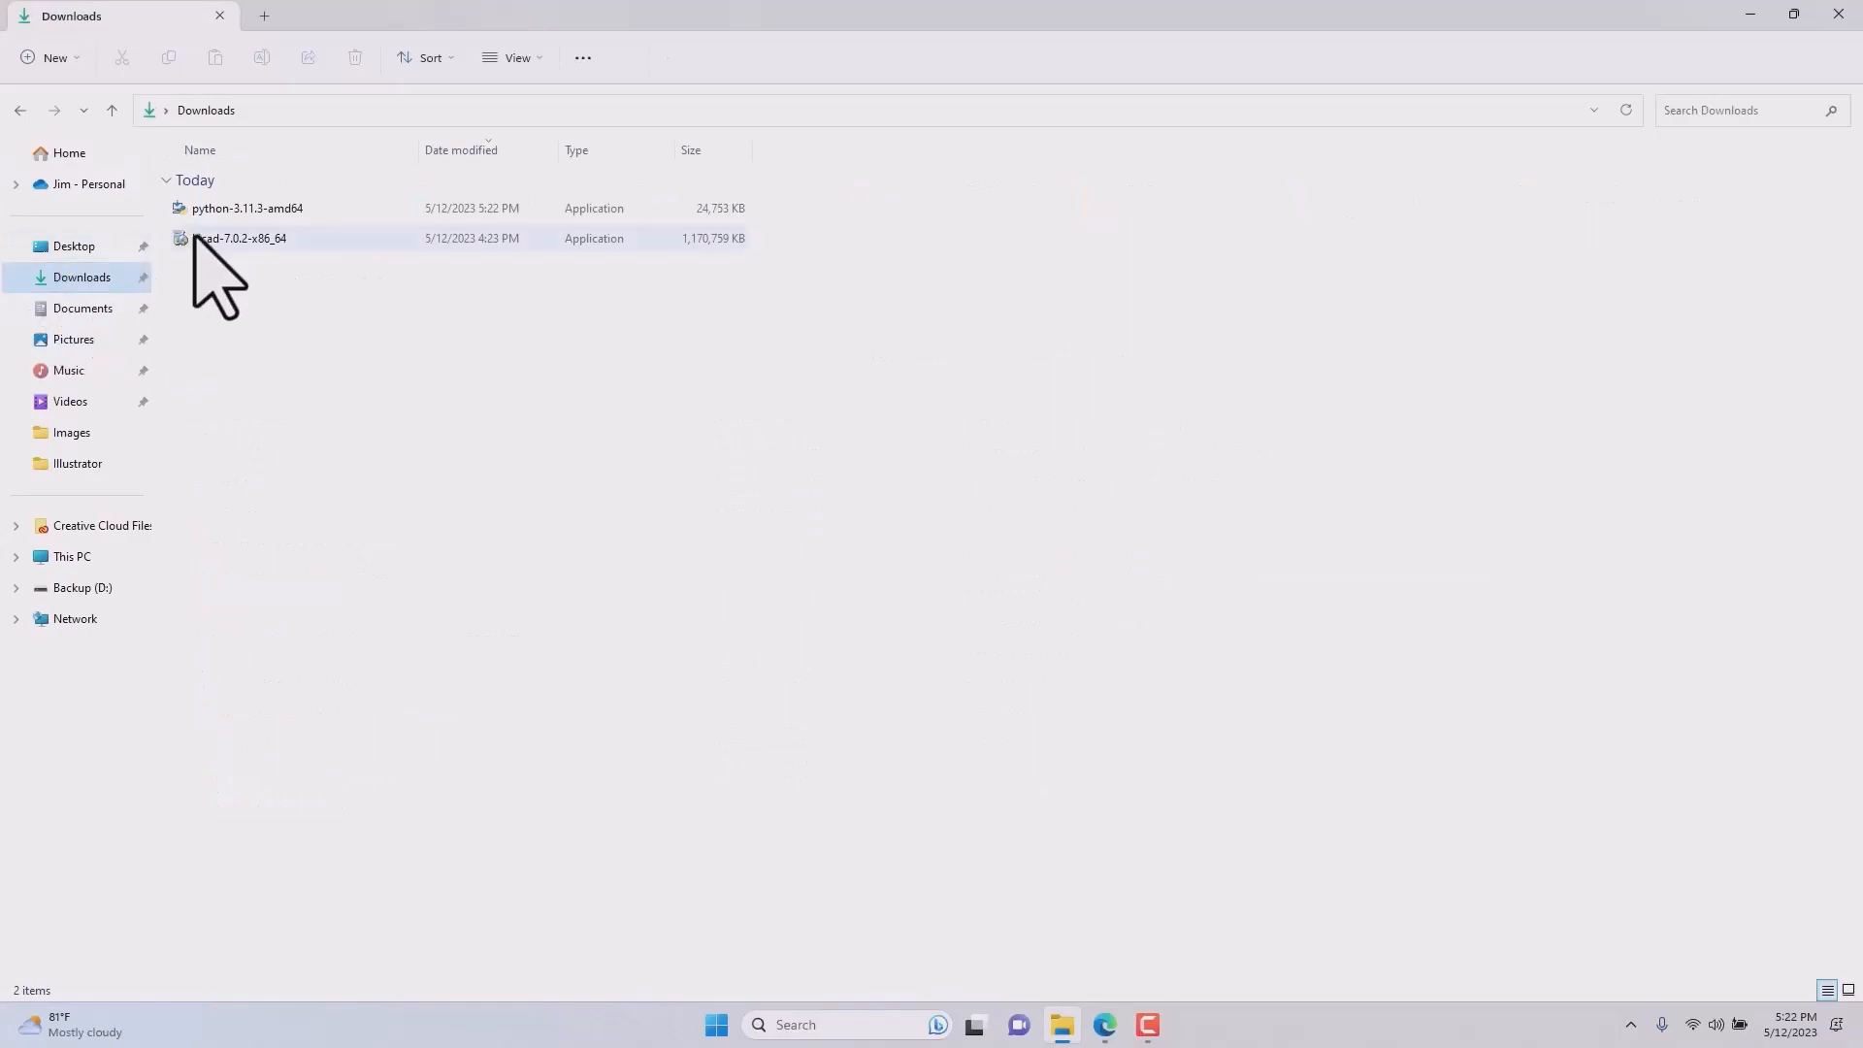
left_click(236, 215)
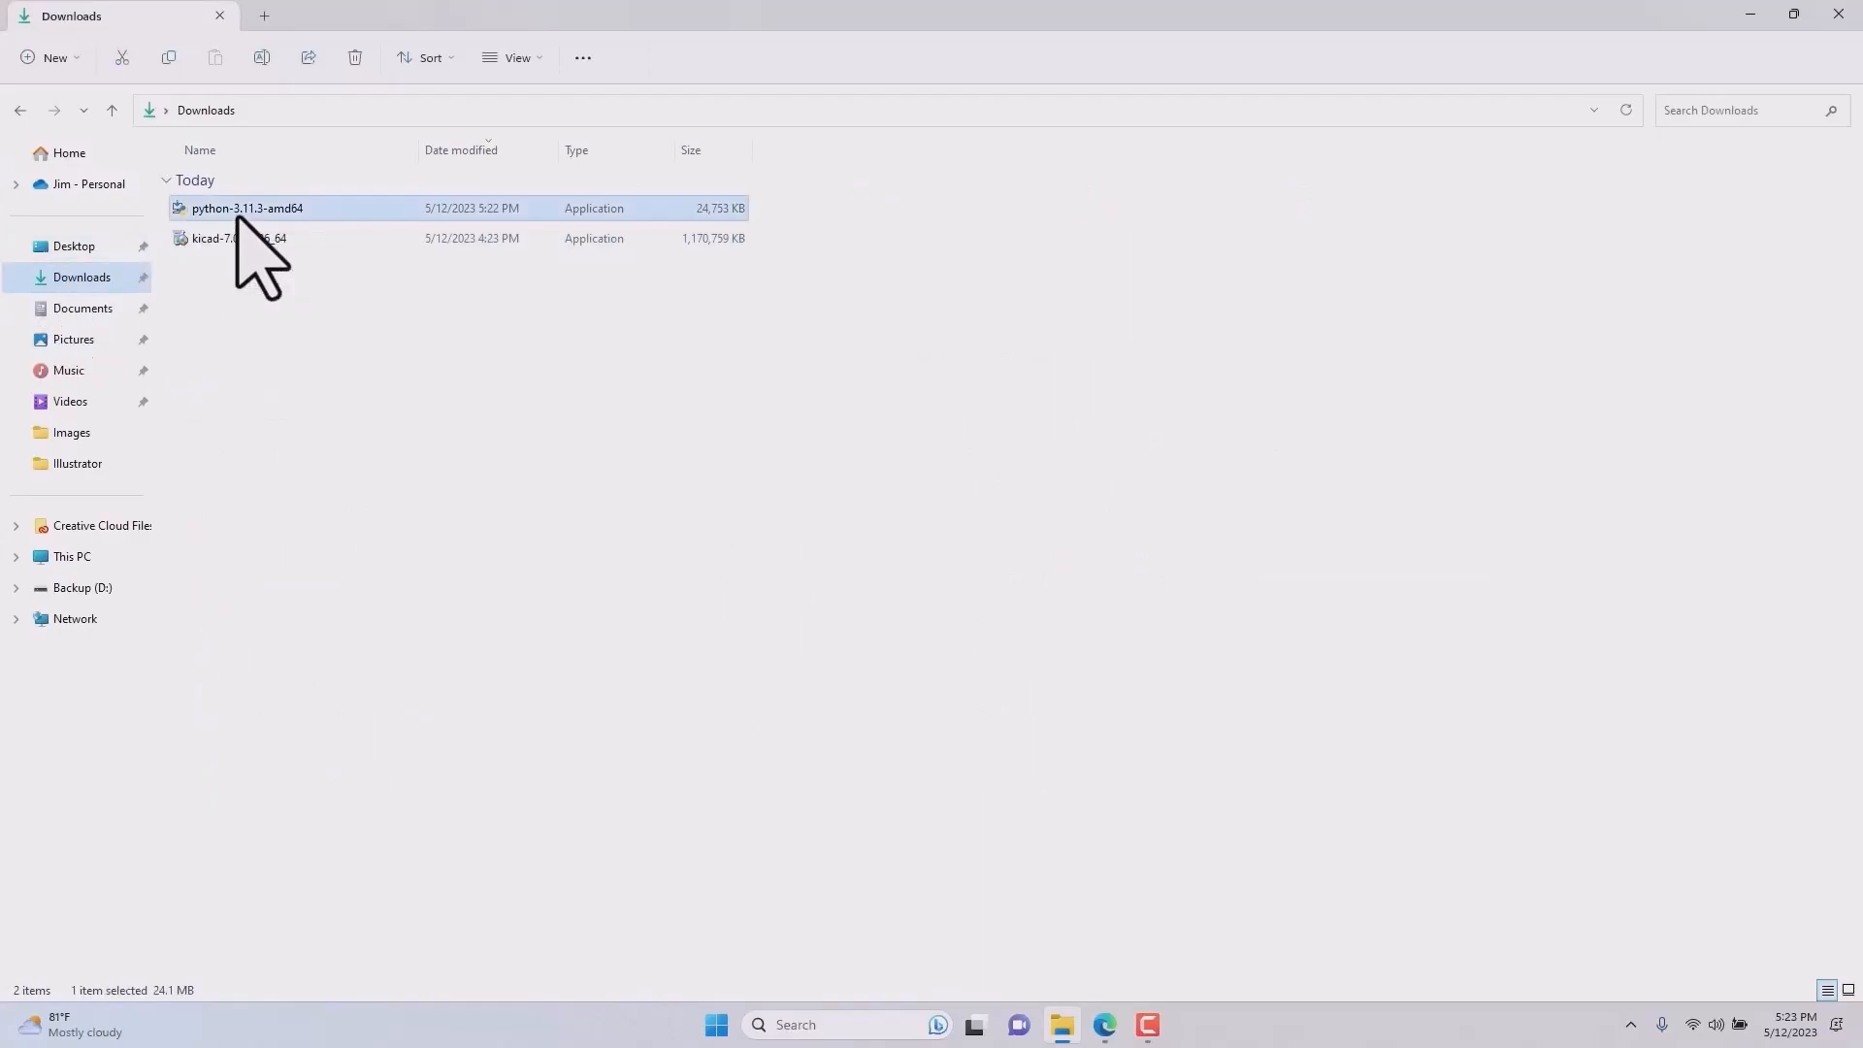
double_click(236, 216)
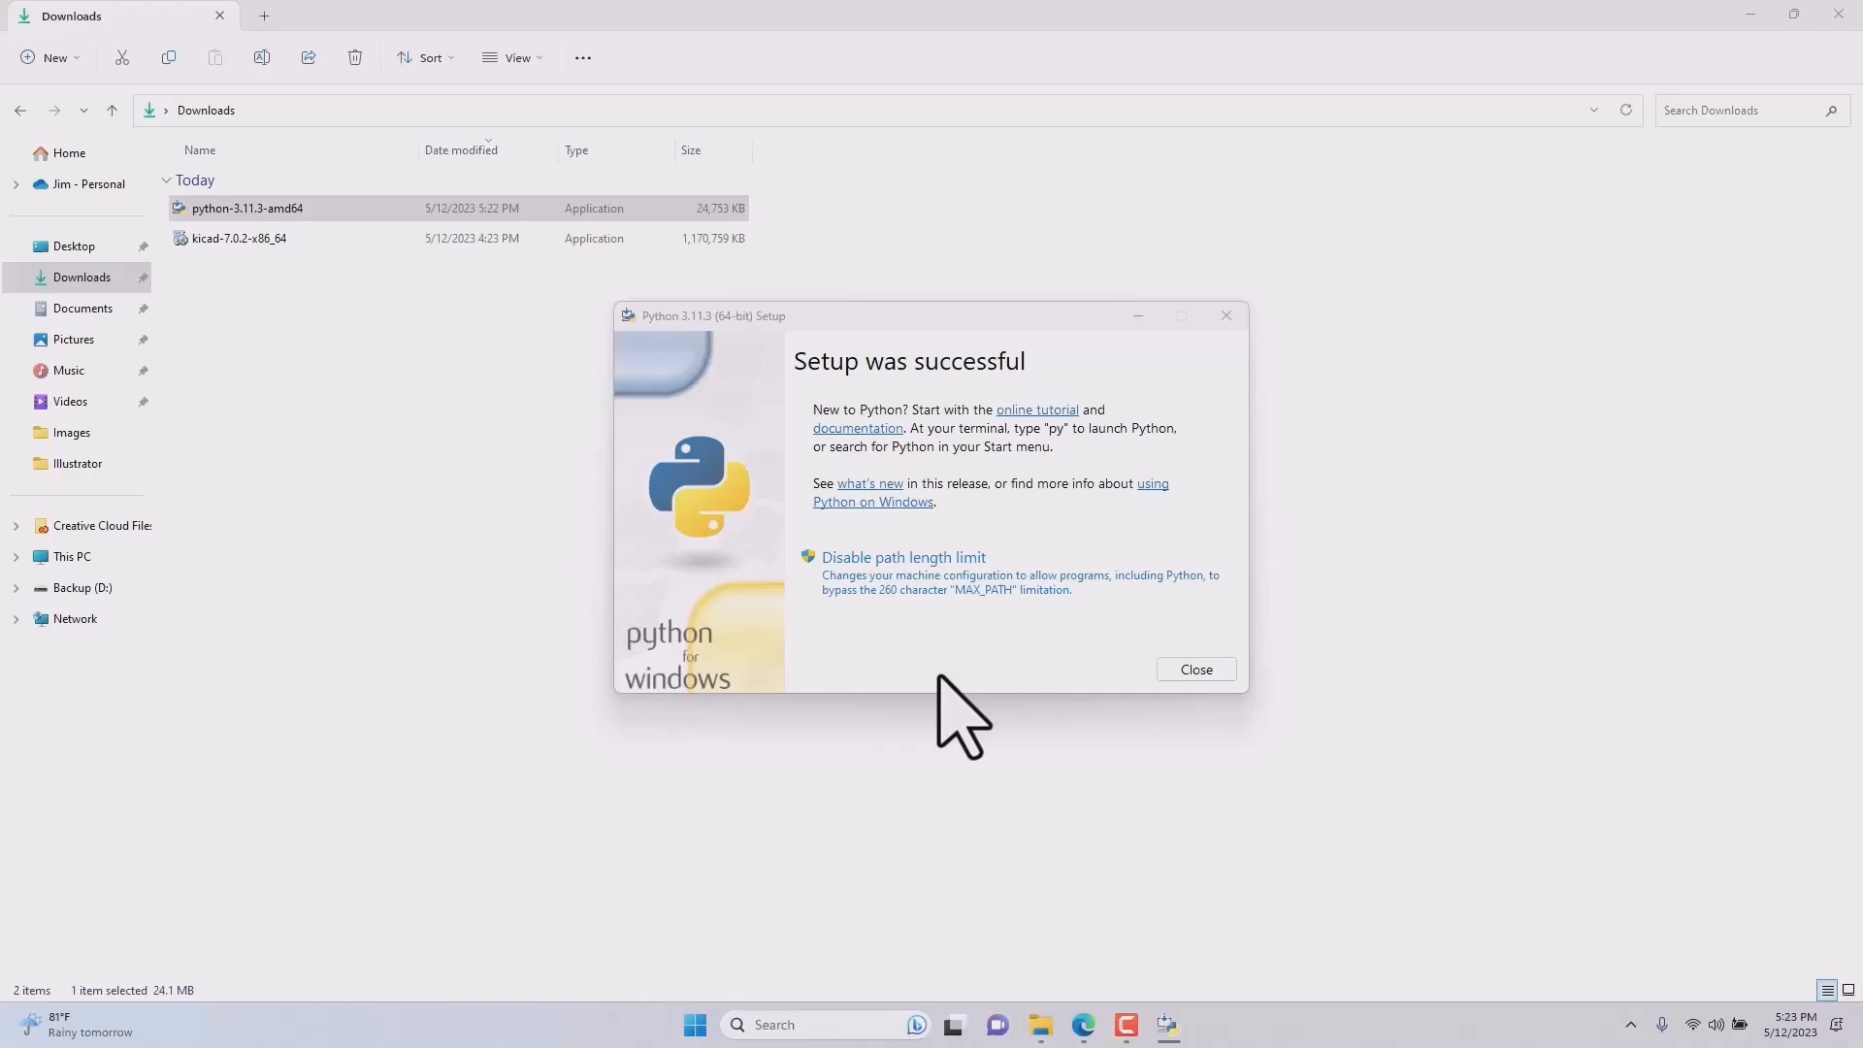
Disable the path length limit, close the Python setup and minimize the Downloads window.
left_click(926, 563)
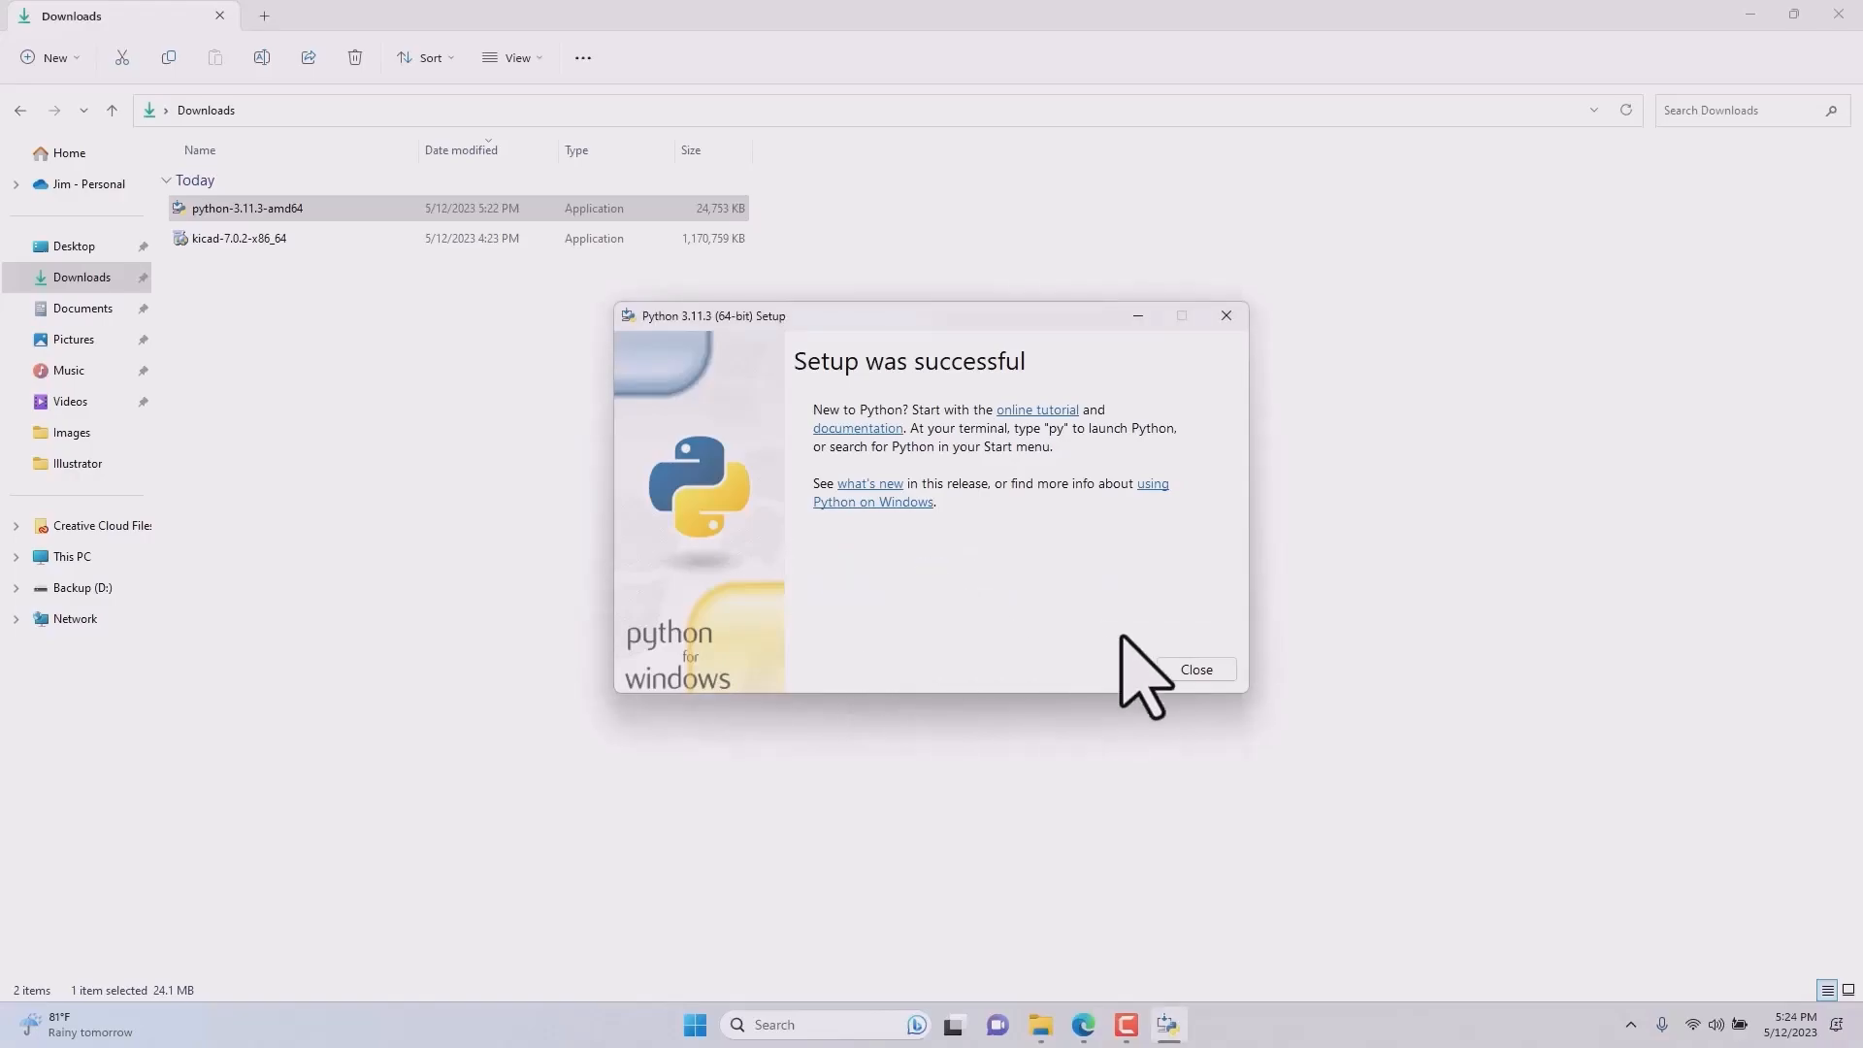
left_click(1212, 670)
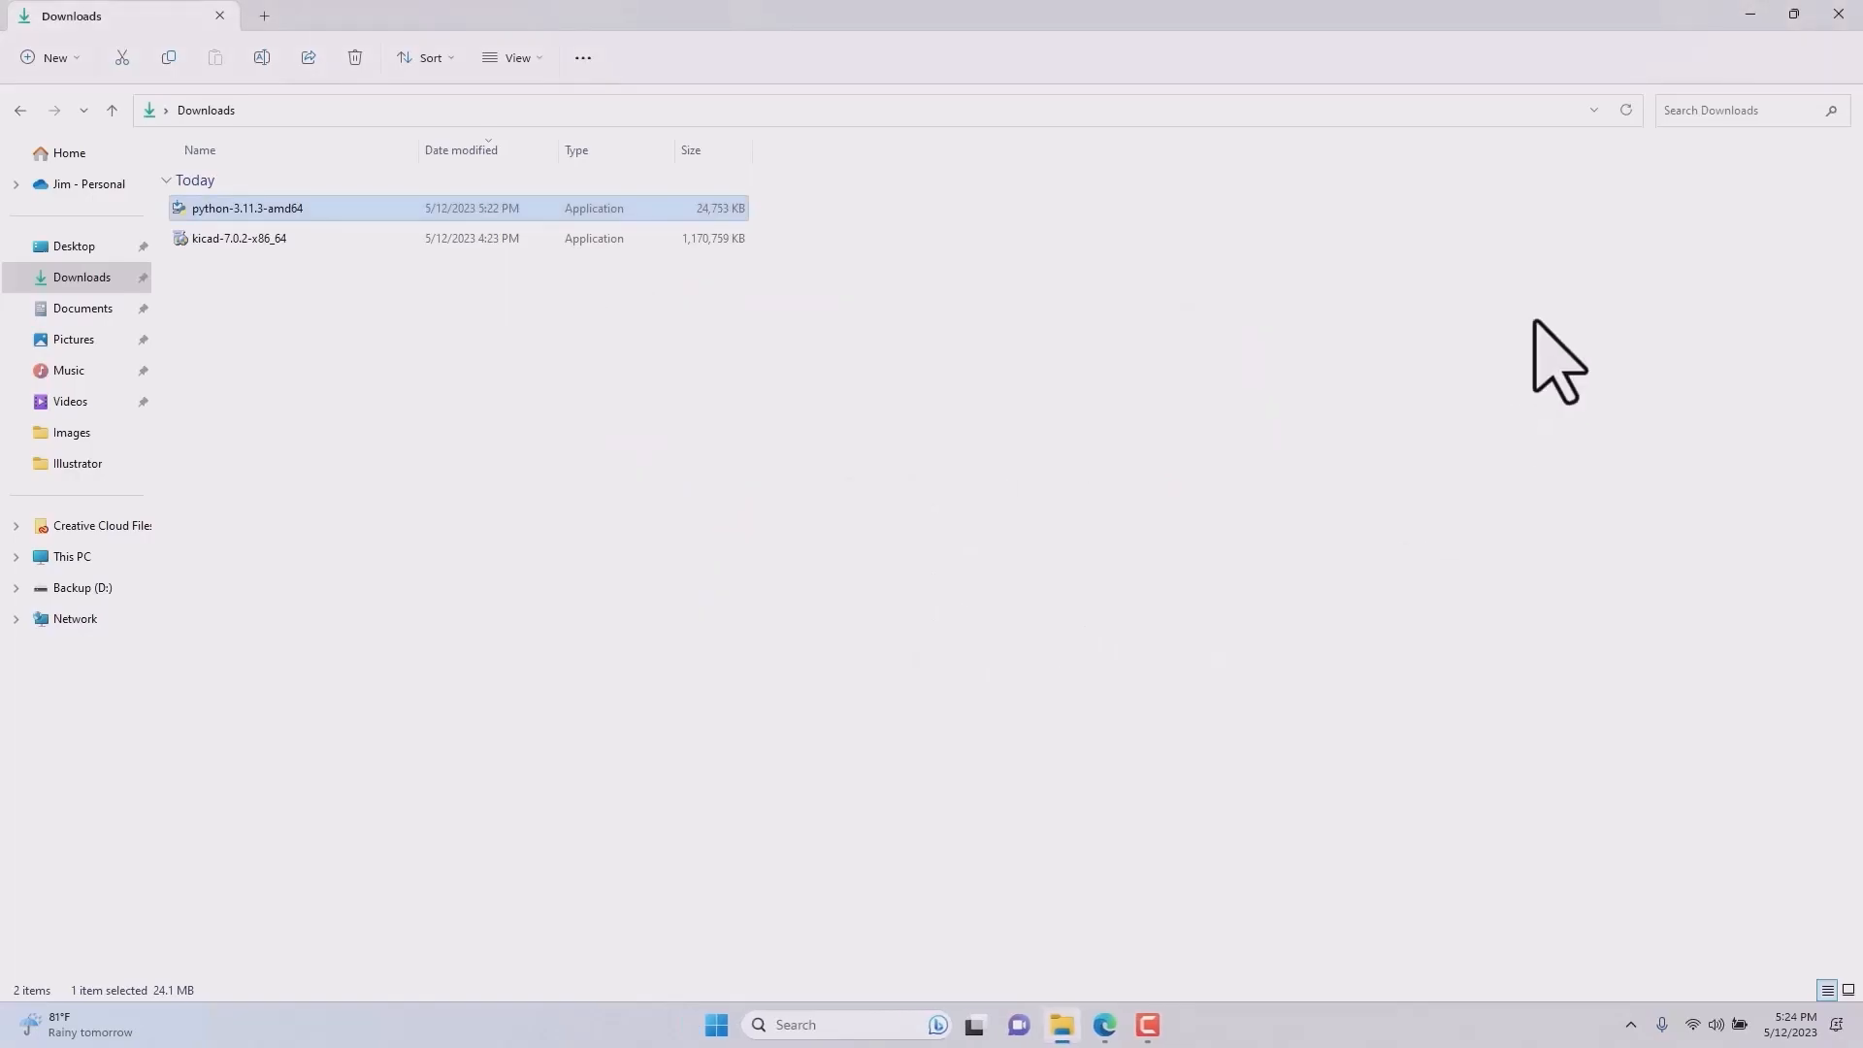
left_click(1752, 14)
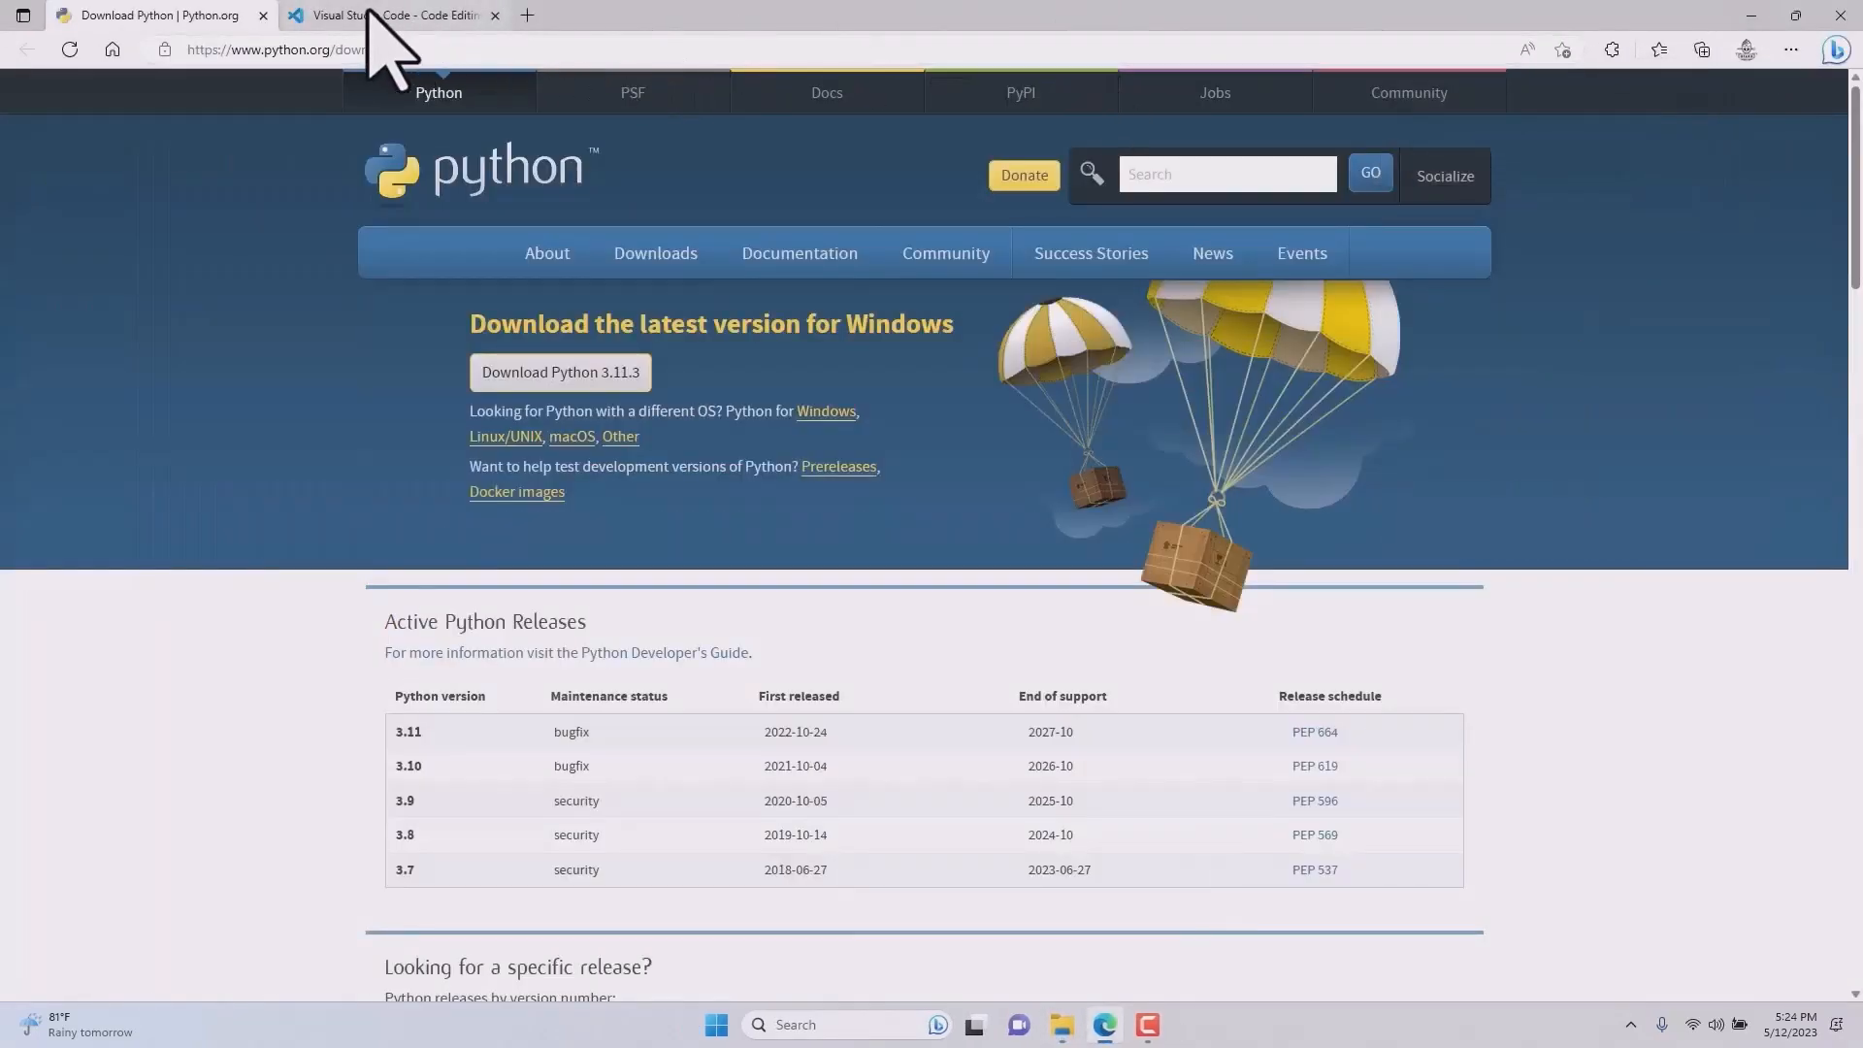
Download the stable Windows build of Visual Studio Code from its website and dismiss the browser's download list.
left_click(371, 16)
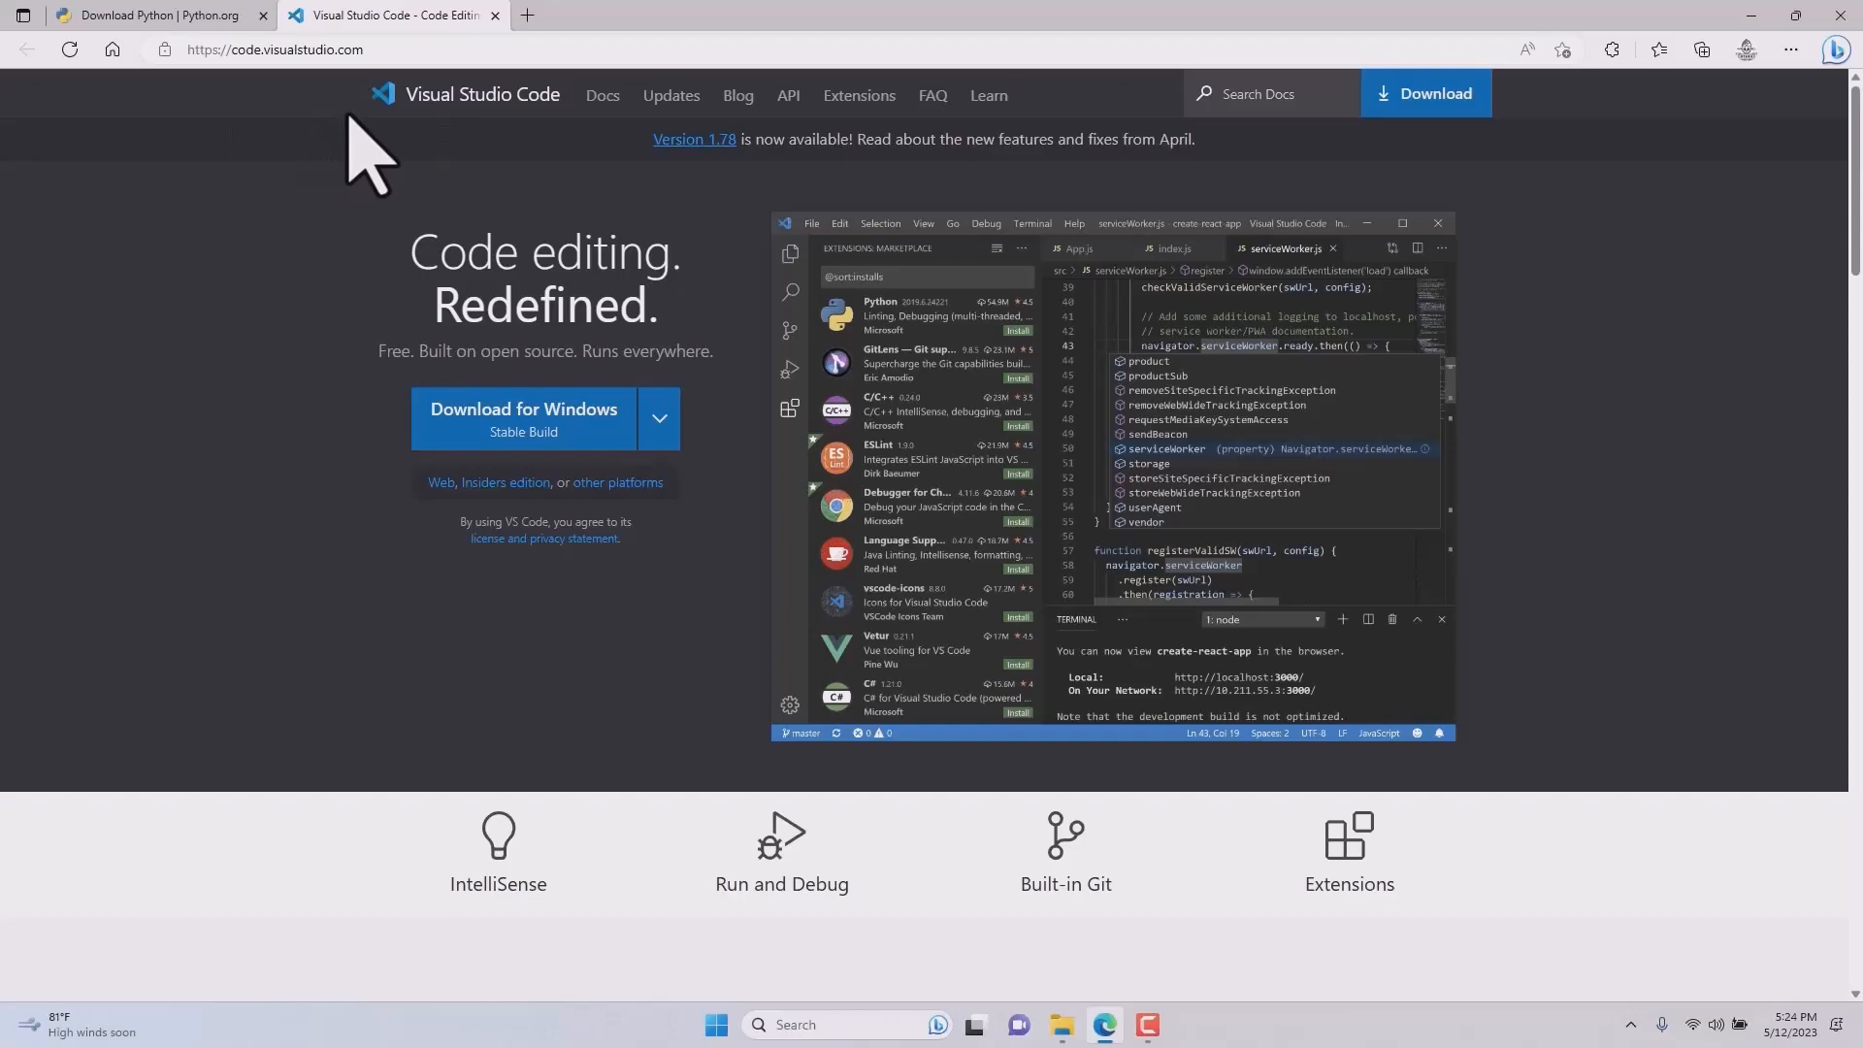
left_click(549, 412)
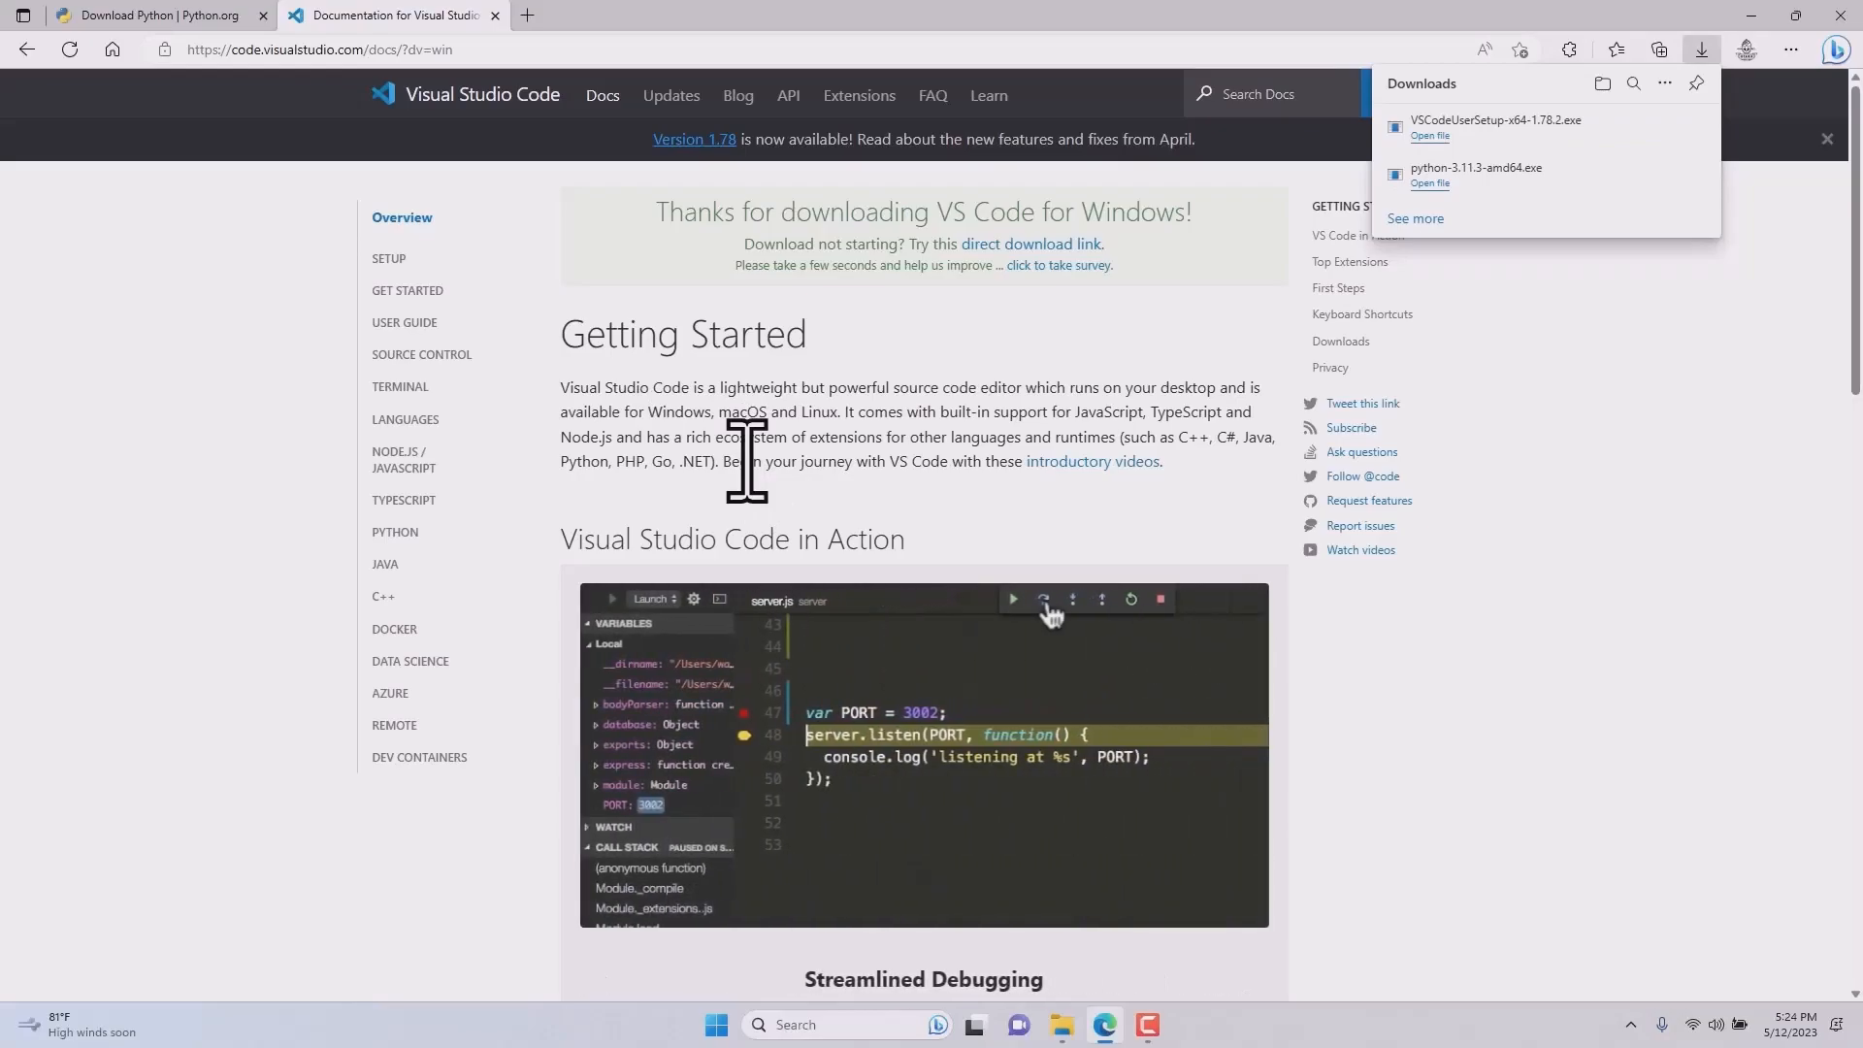
left_click(1701, 50)
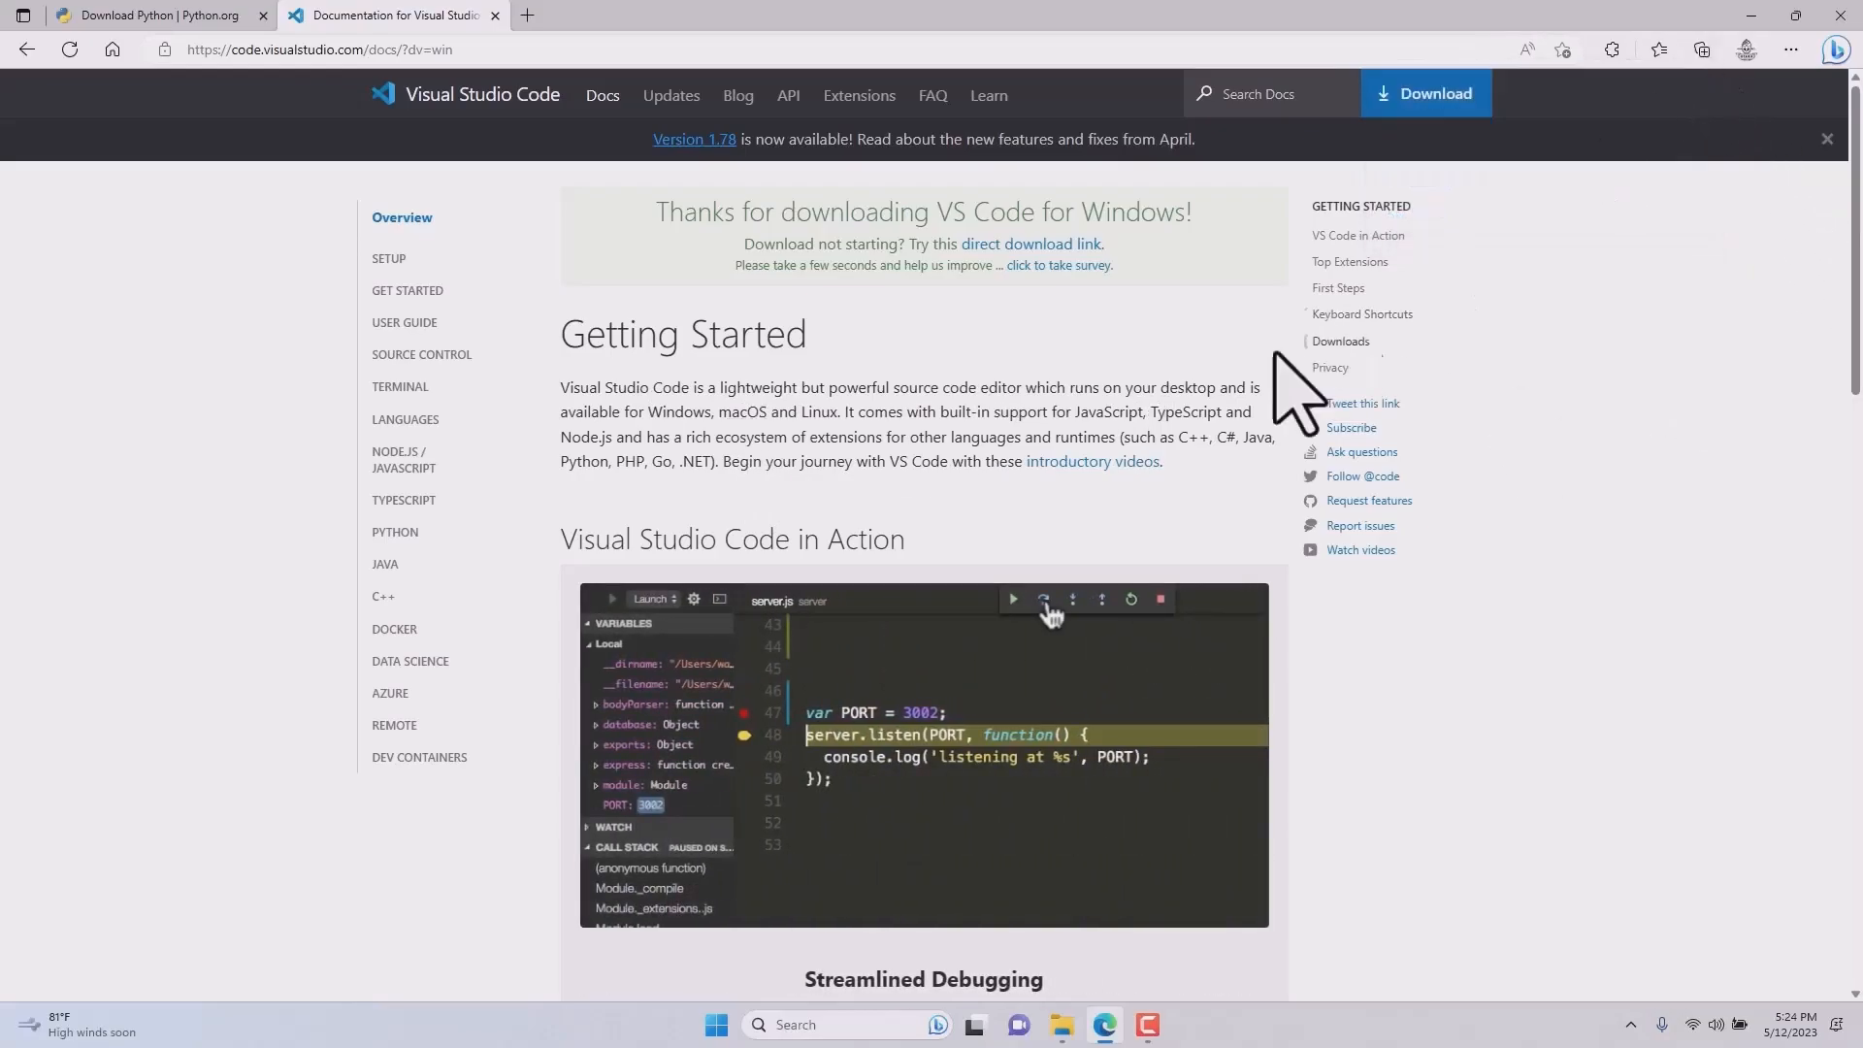
scroll(1081, 383, "down", 8)
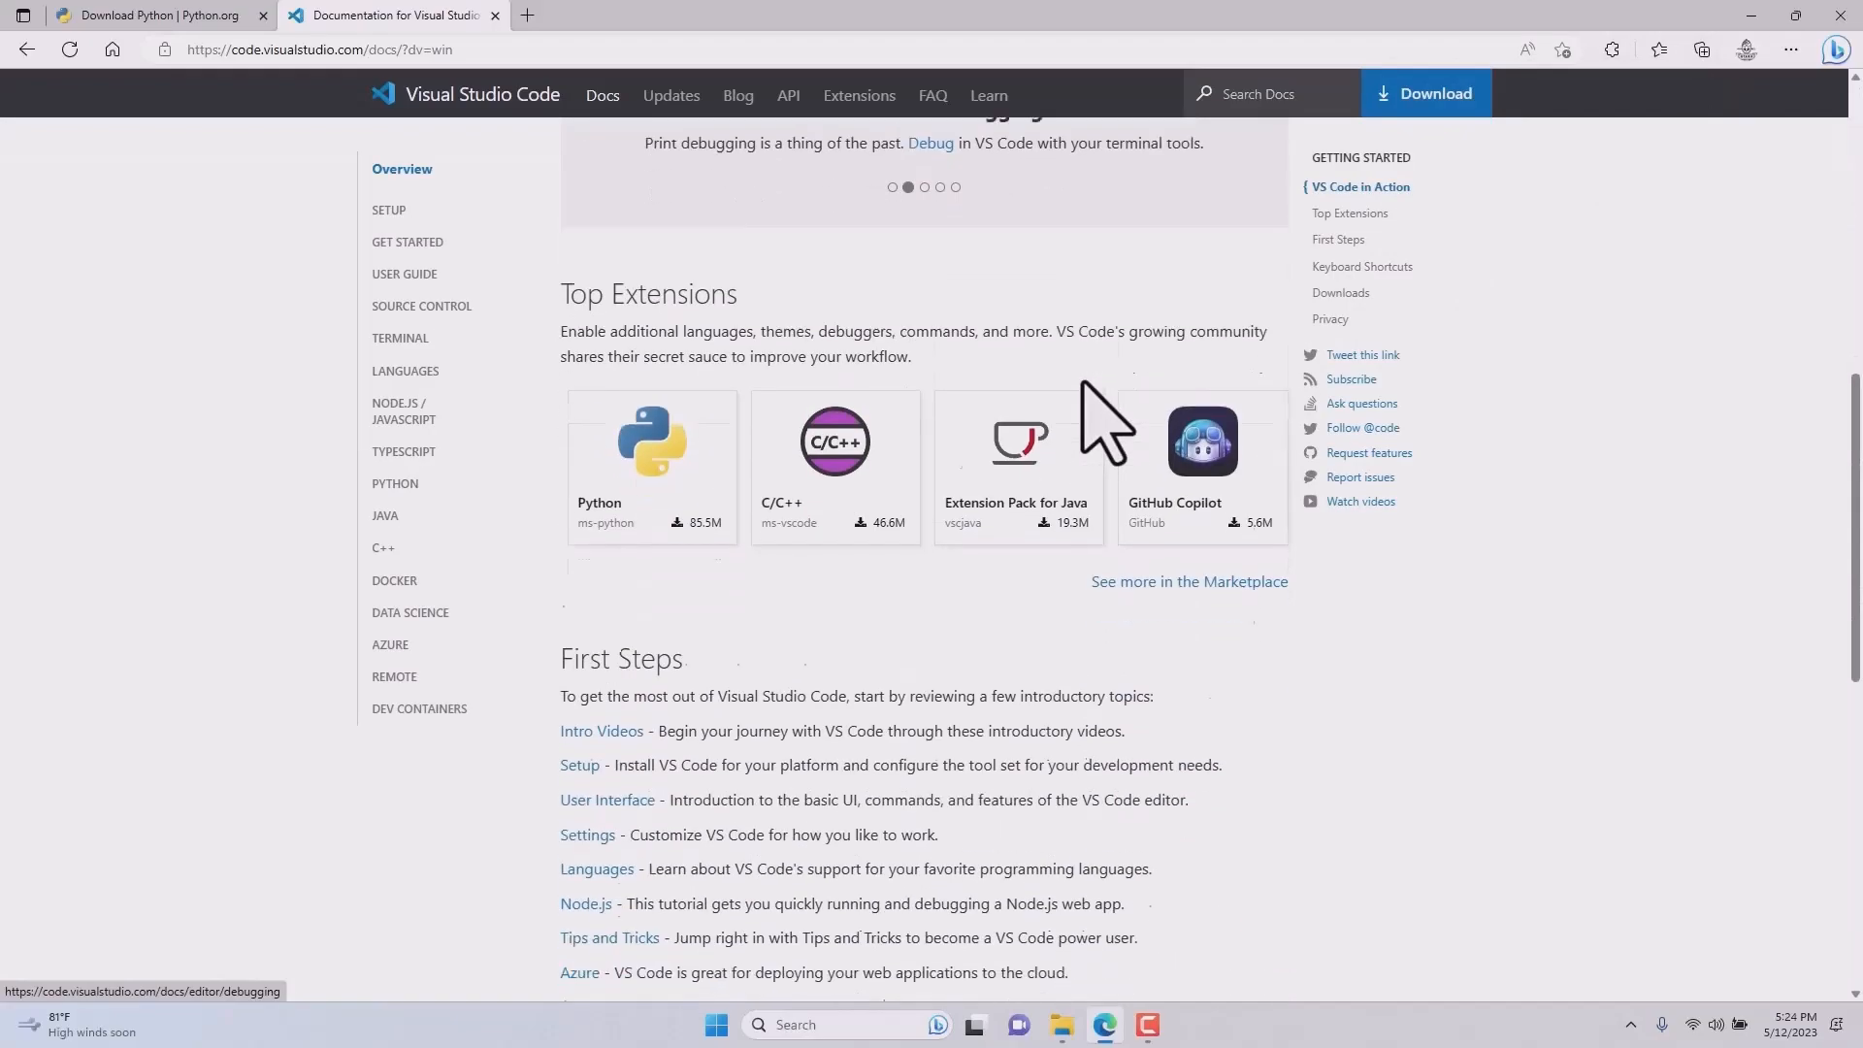
scroll(1082, 382, "down", 10)
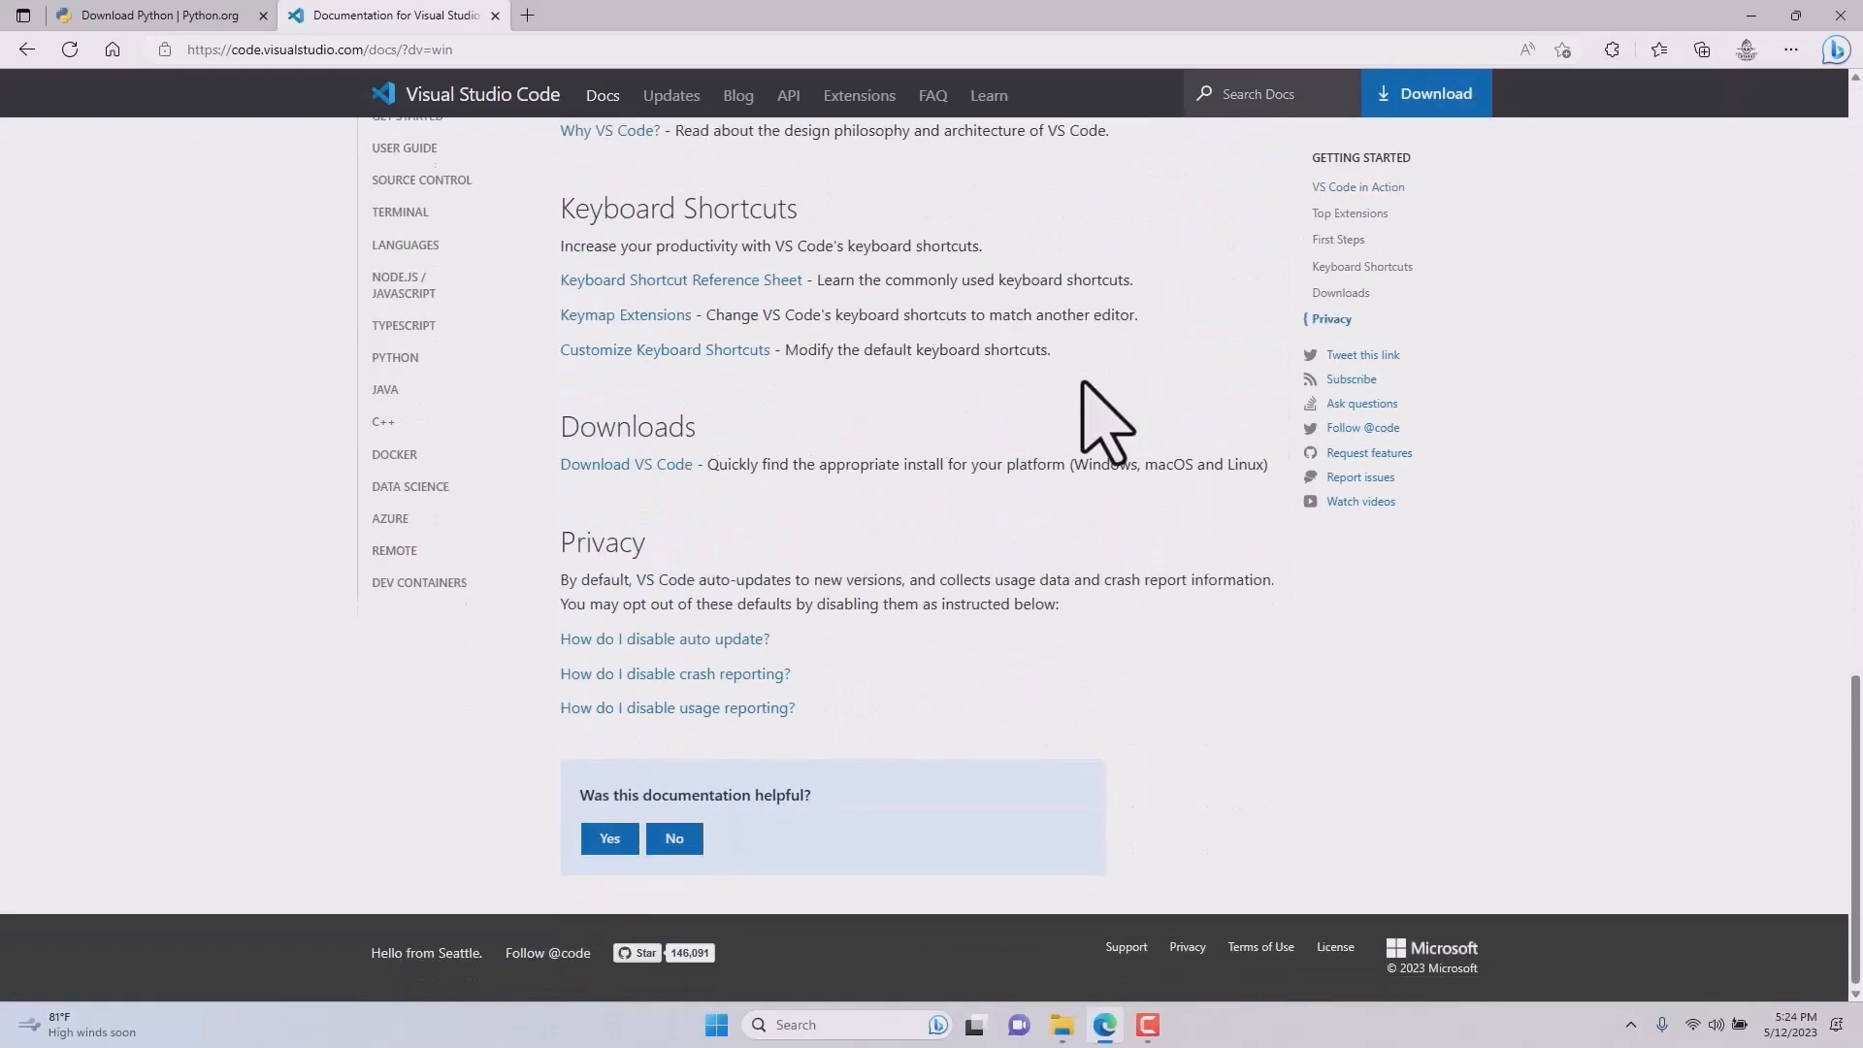
scroll(1082, 382, "up", 18)
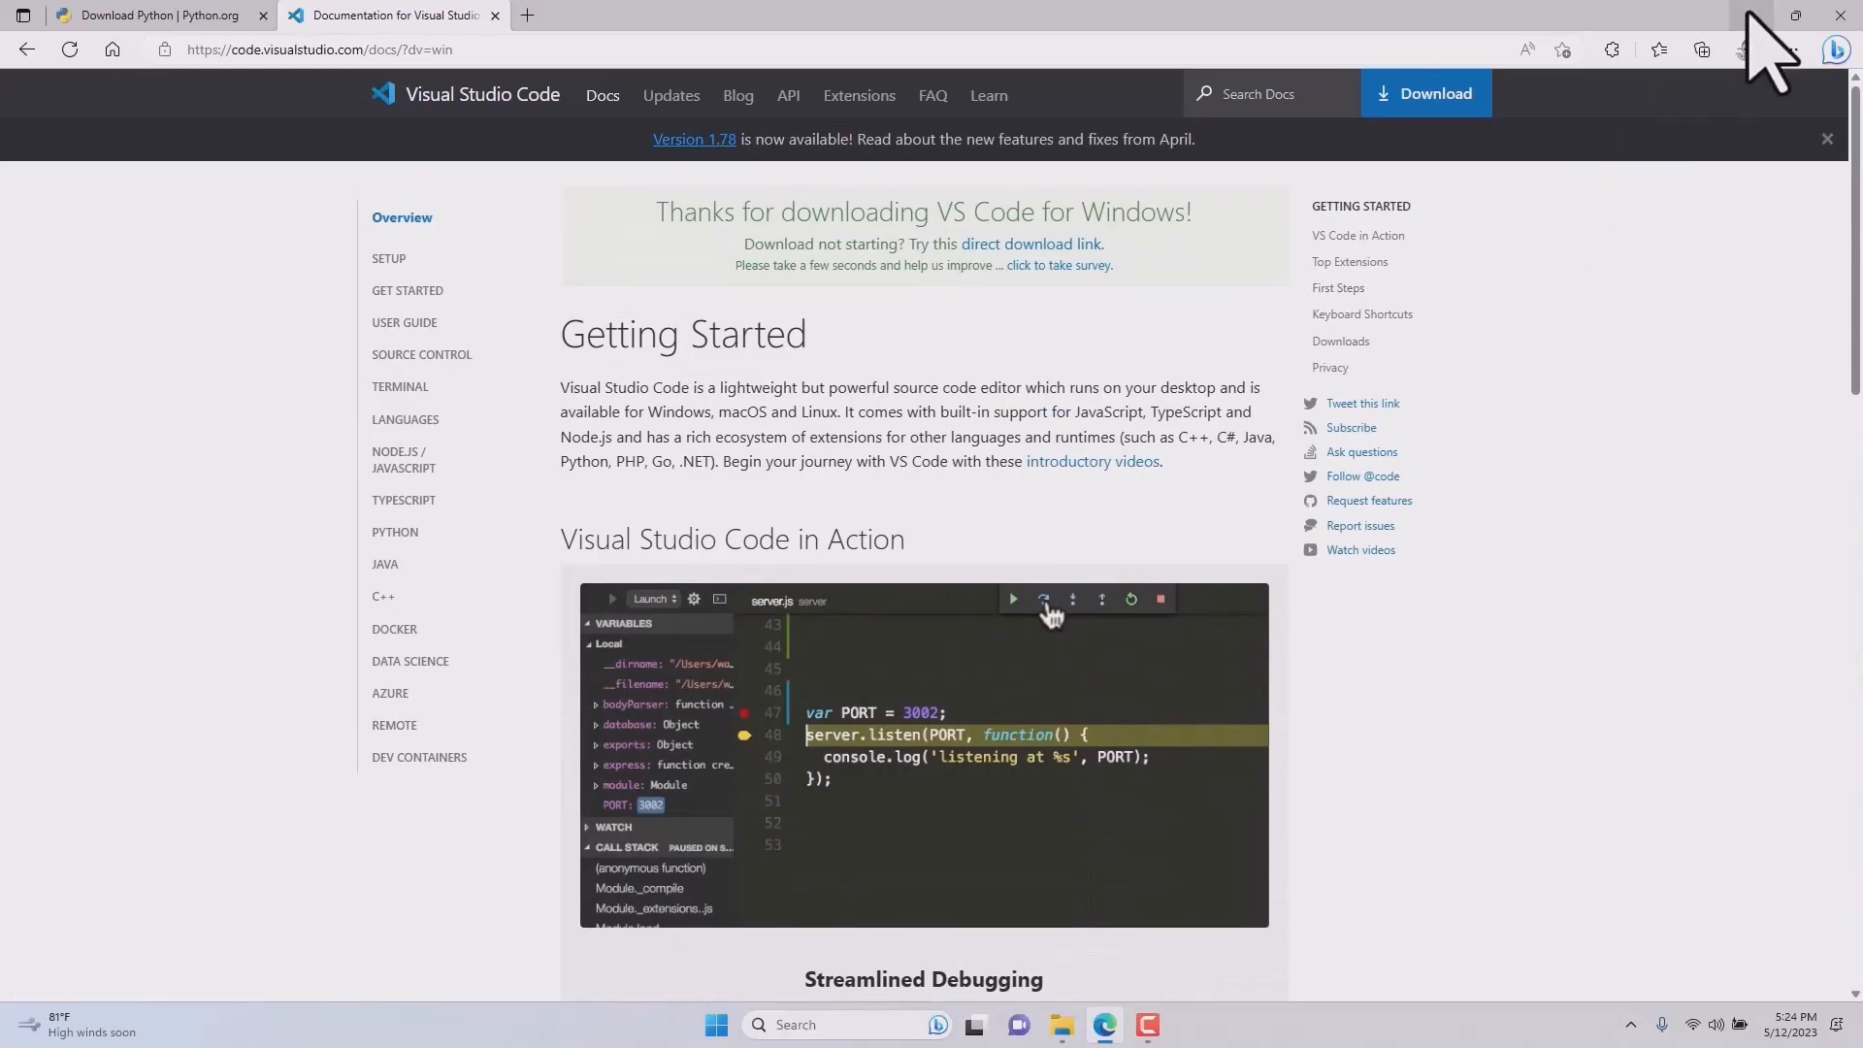
Minimize the browser and launch VSCodeUserSetup-x64-1.78.2 from the Downloads folder in File Explorer.
left_click(1749, 14)
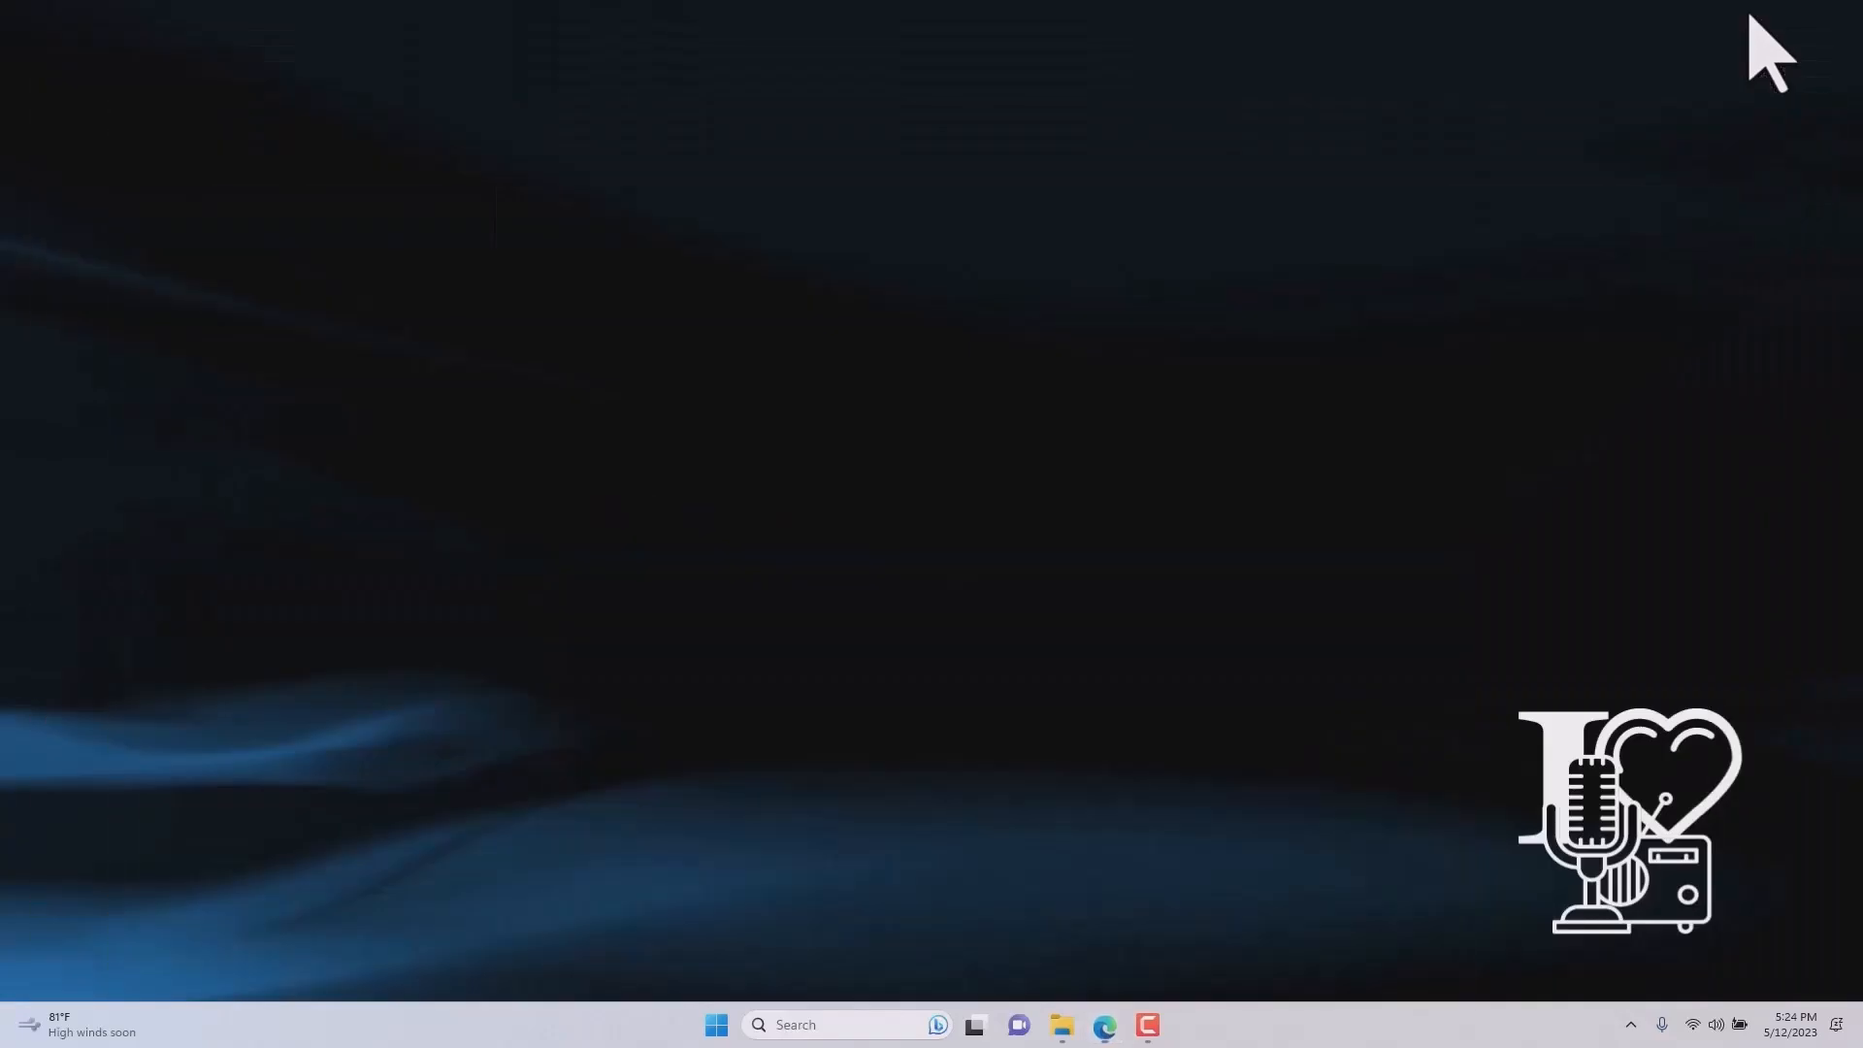
left_click(1061, 1024)
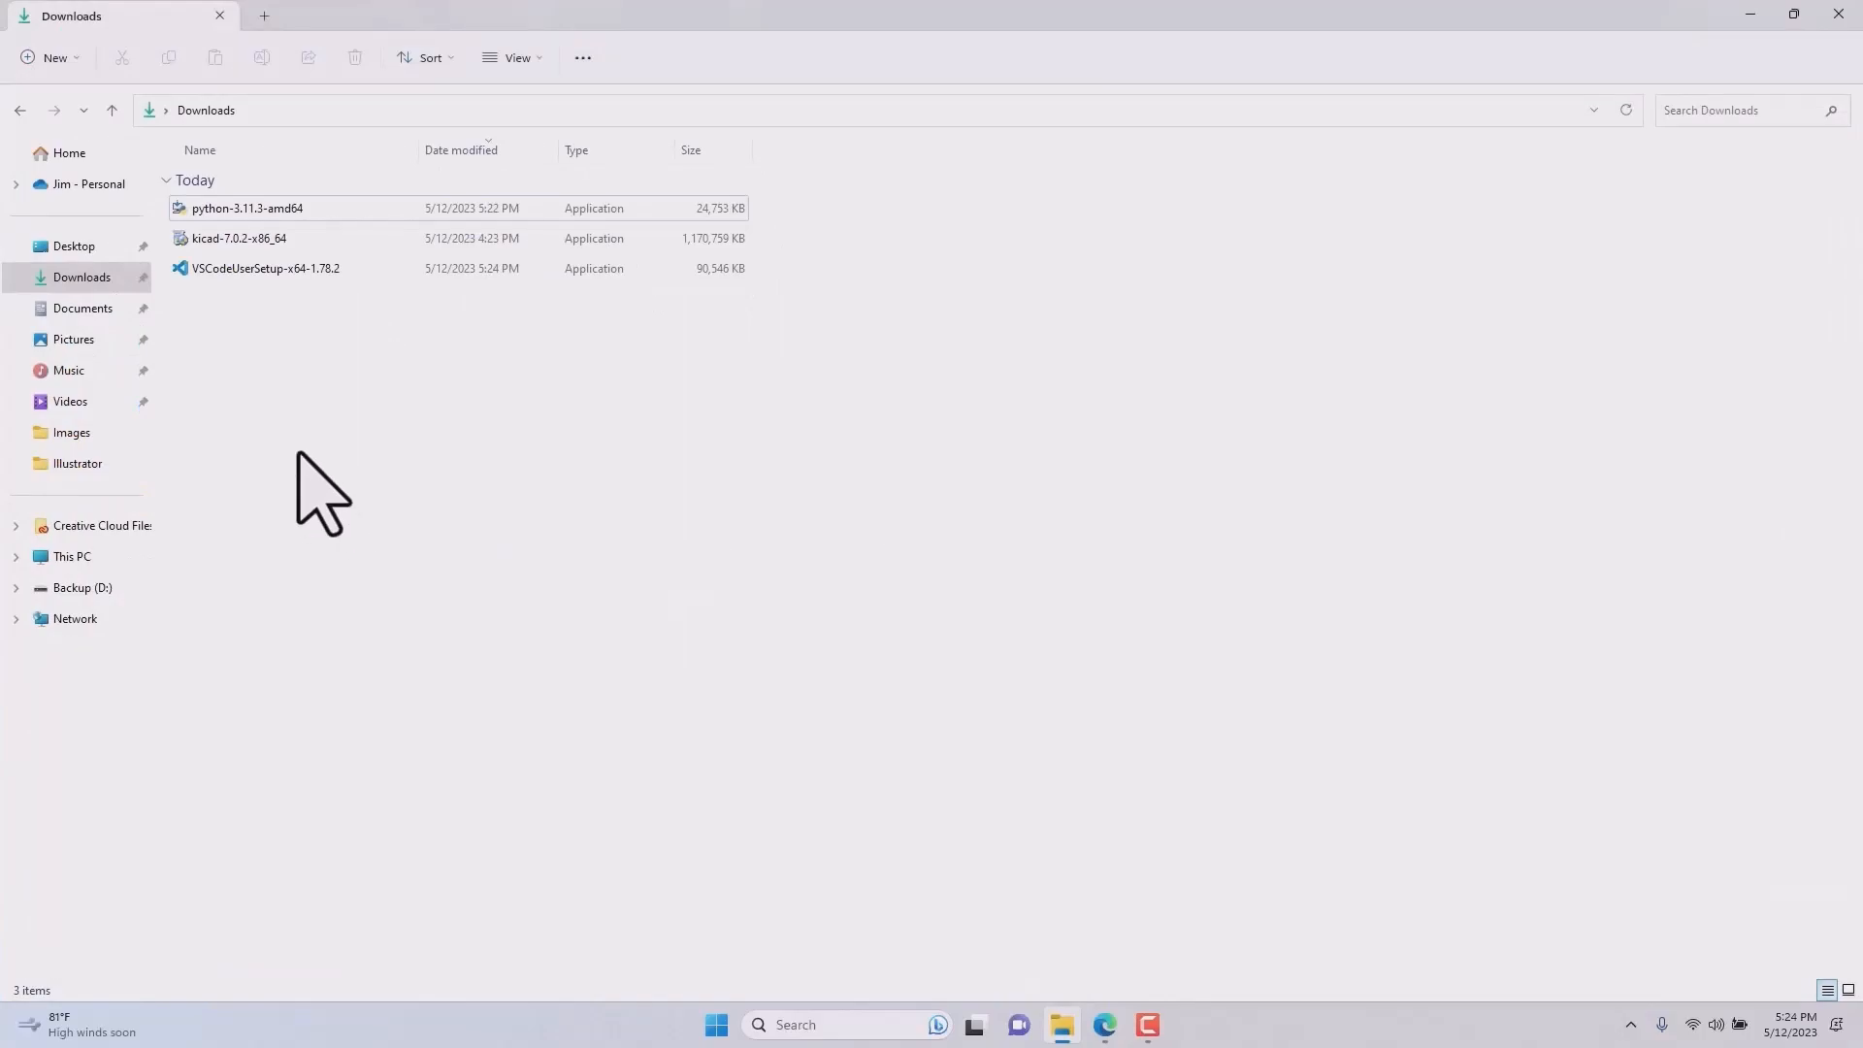
left_click(219, 270)
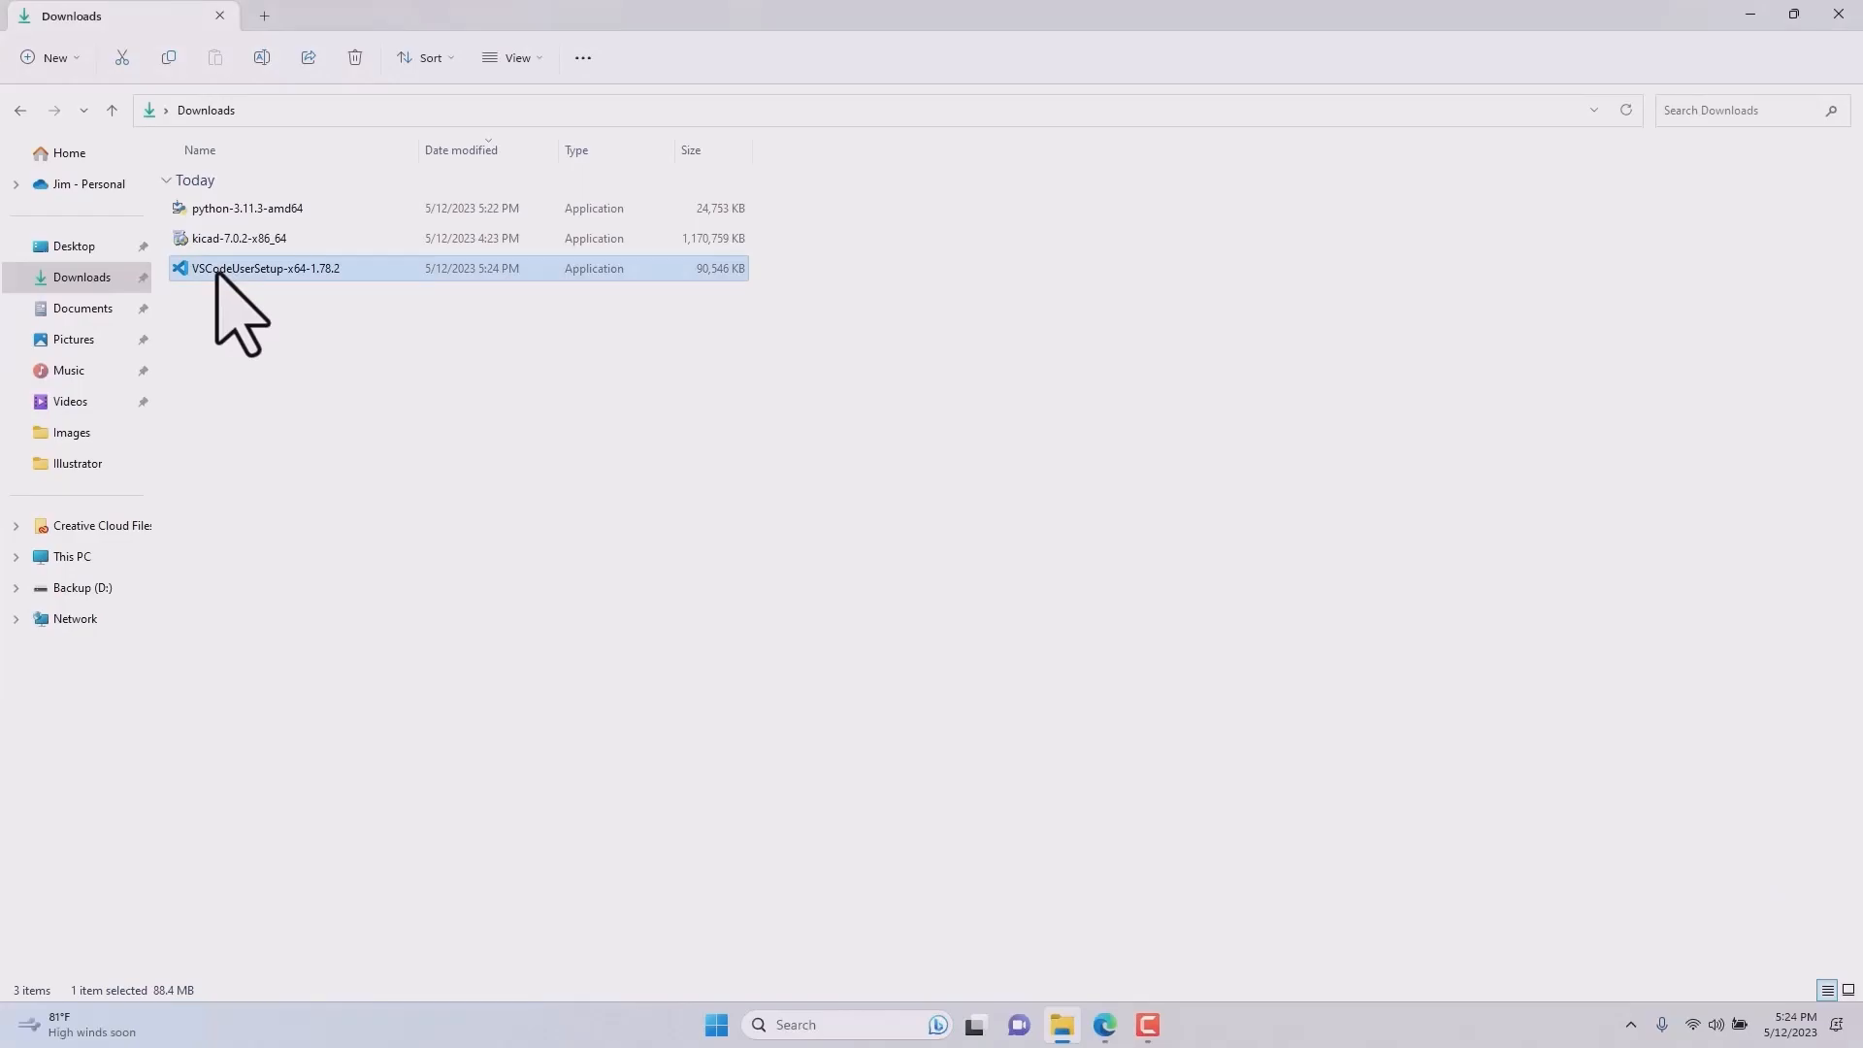
double_click(216, 269)
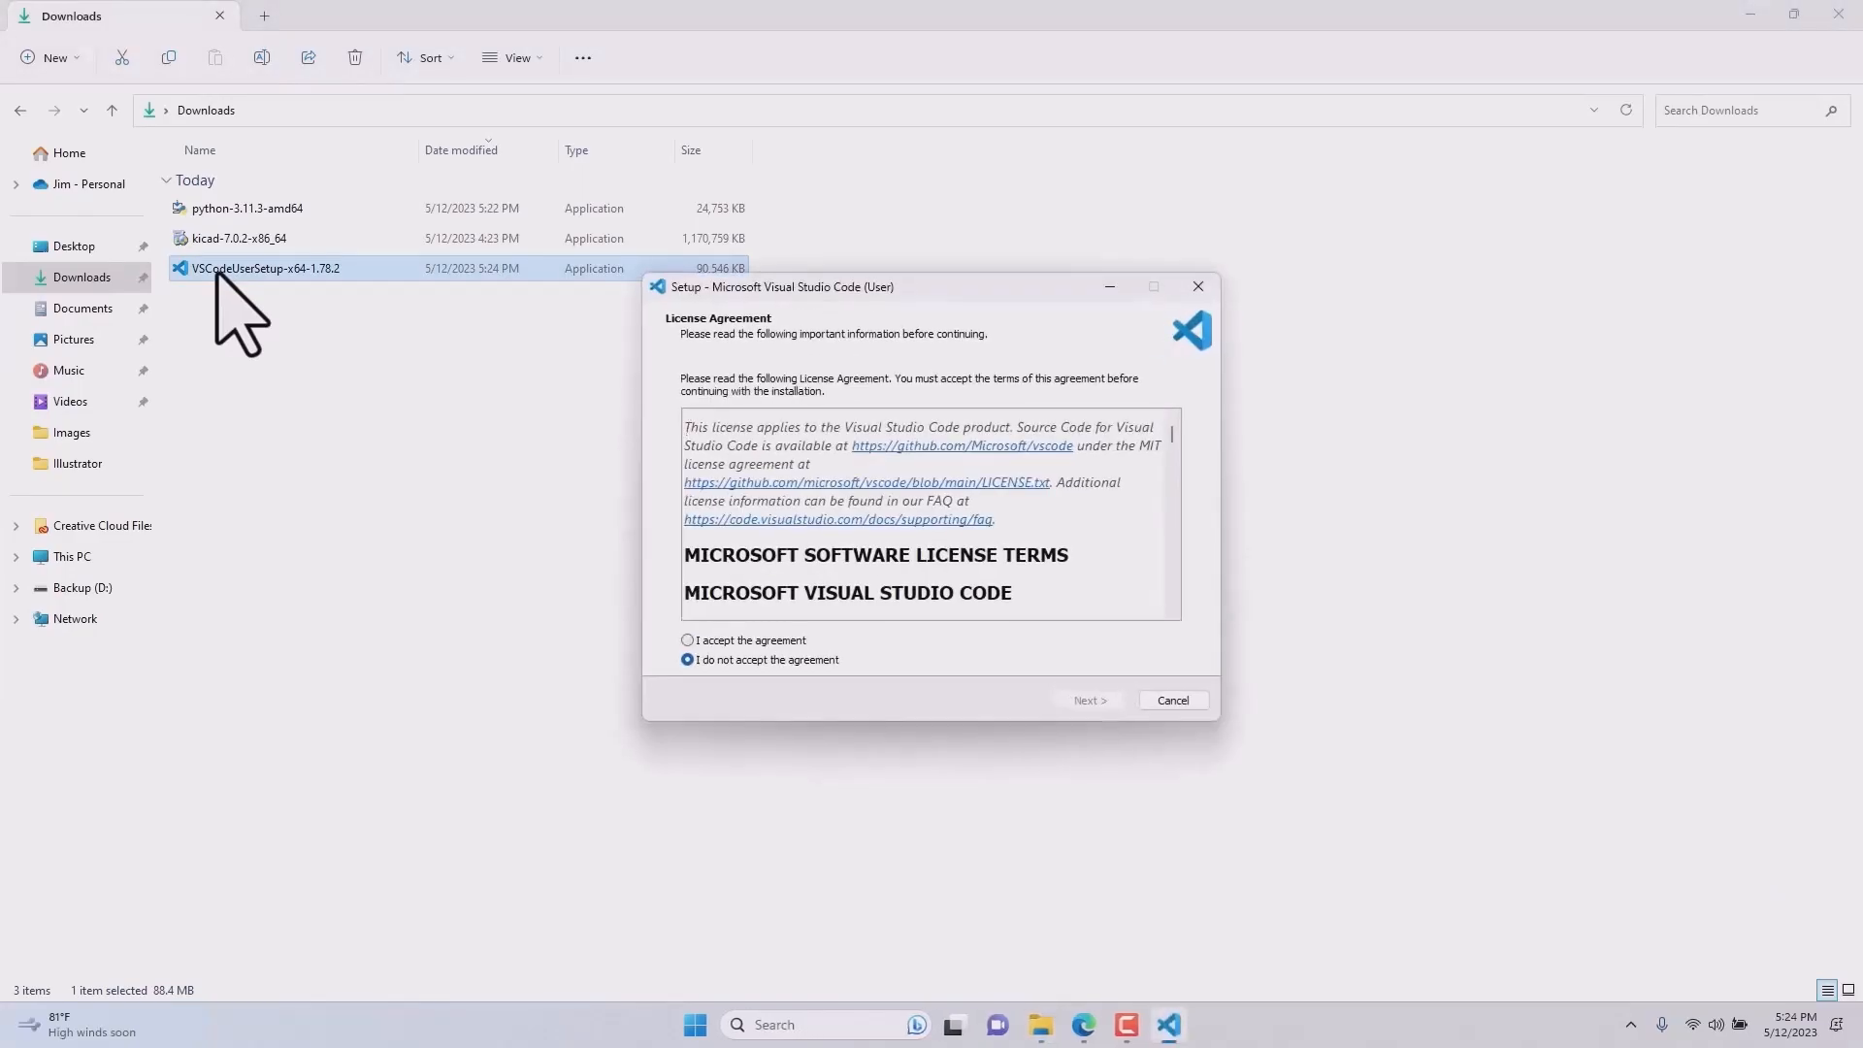
Accept the license agreement and install Visual Studio Code with the default destination, Start Menu folder and additional tasks.
left_click(716, 642)
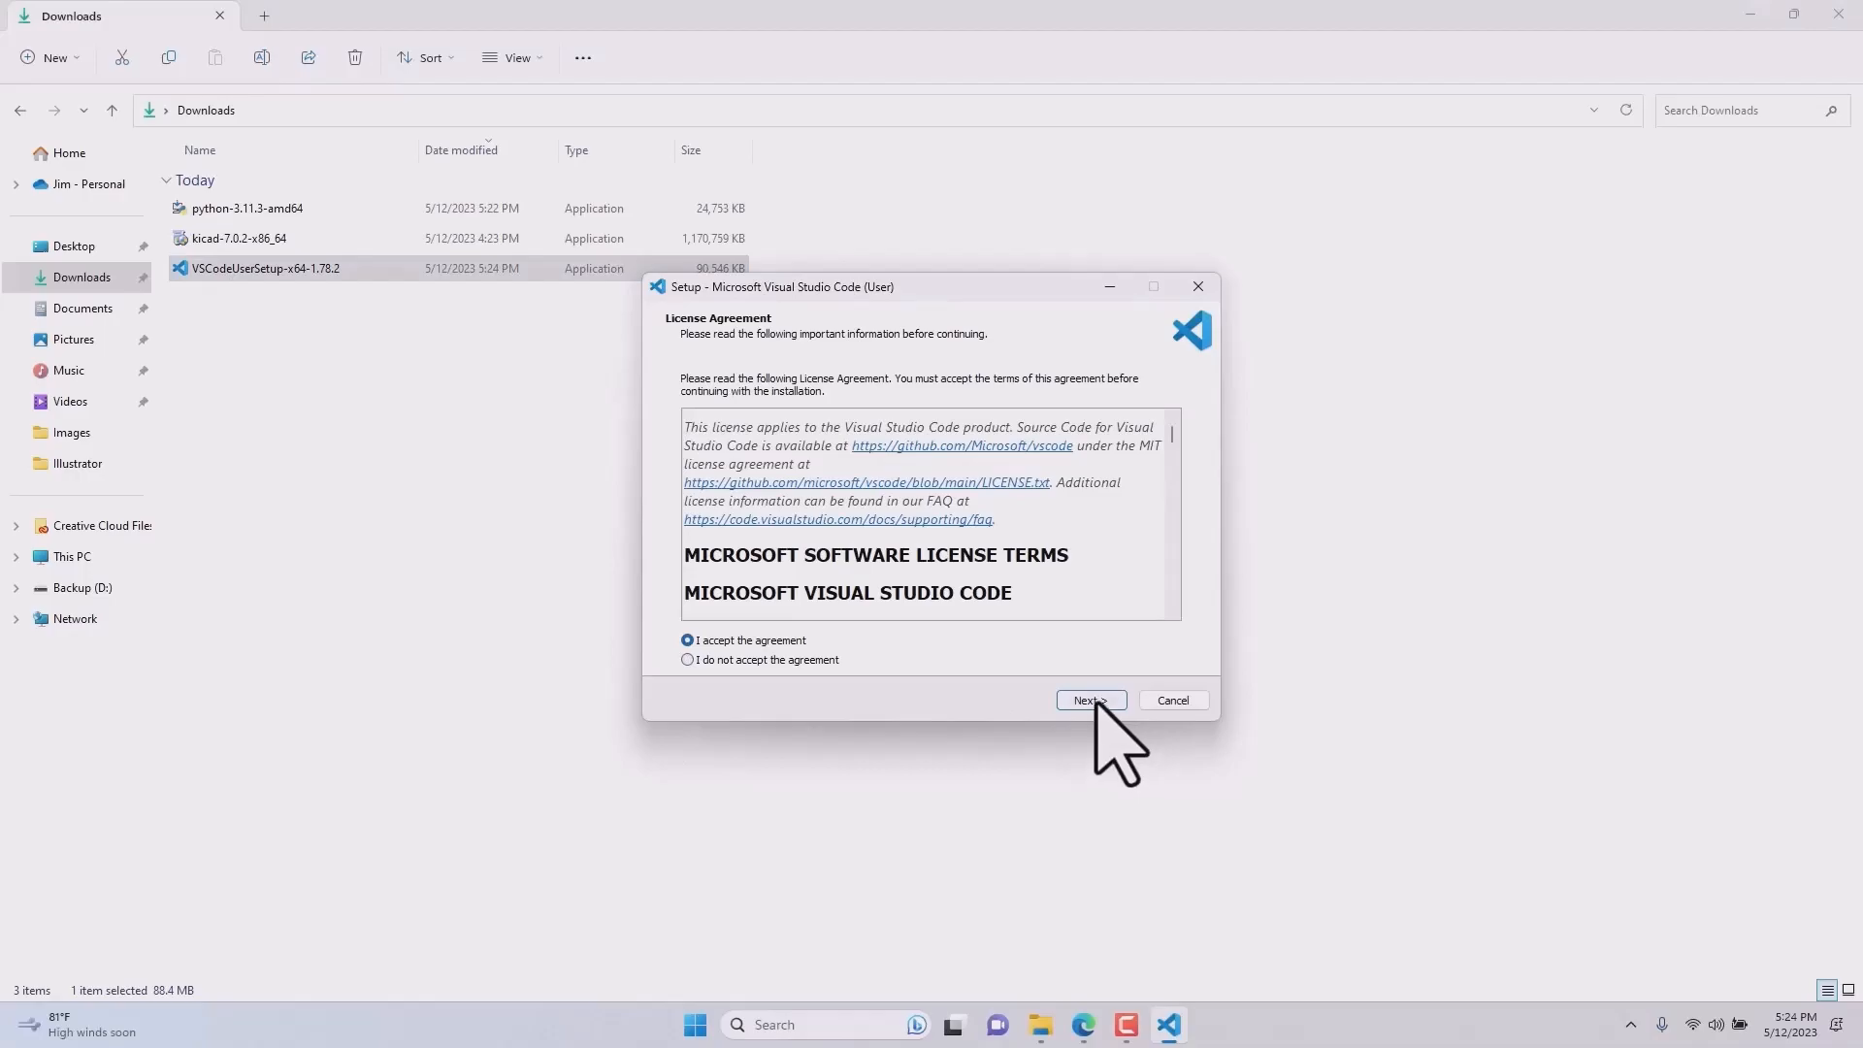
left_click(1090, 700)
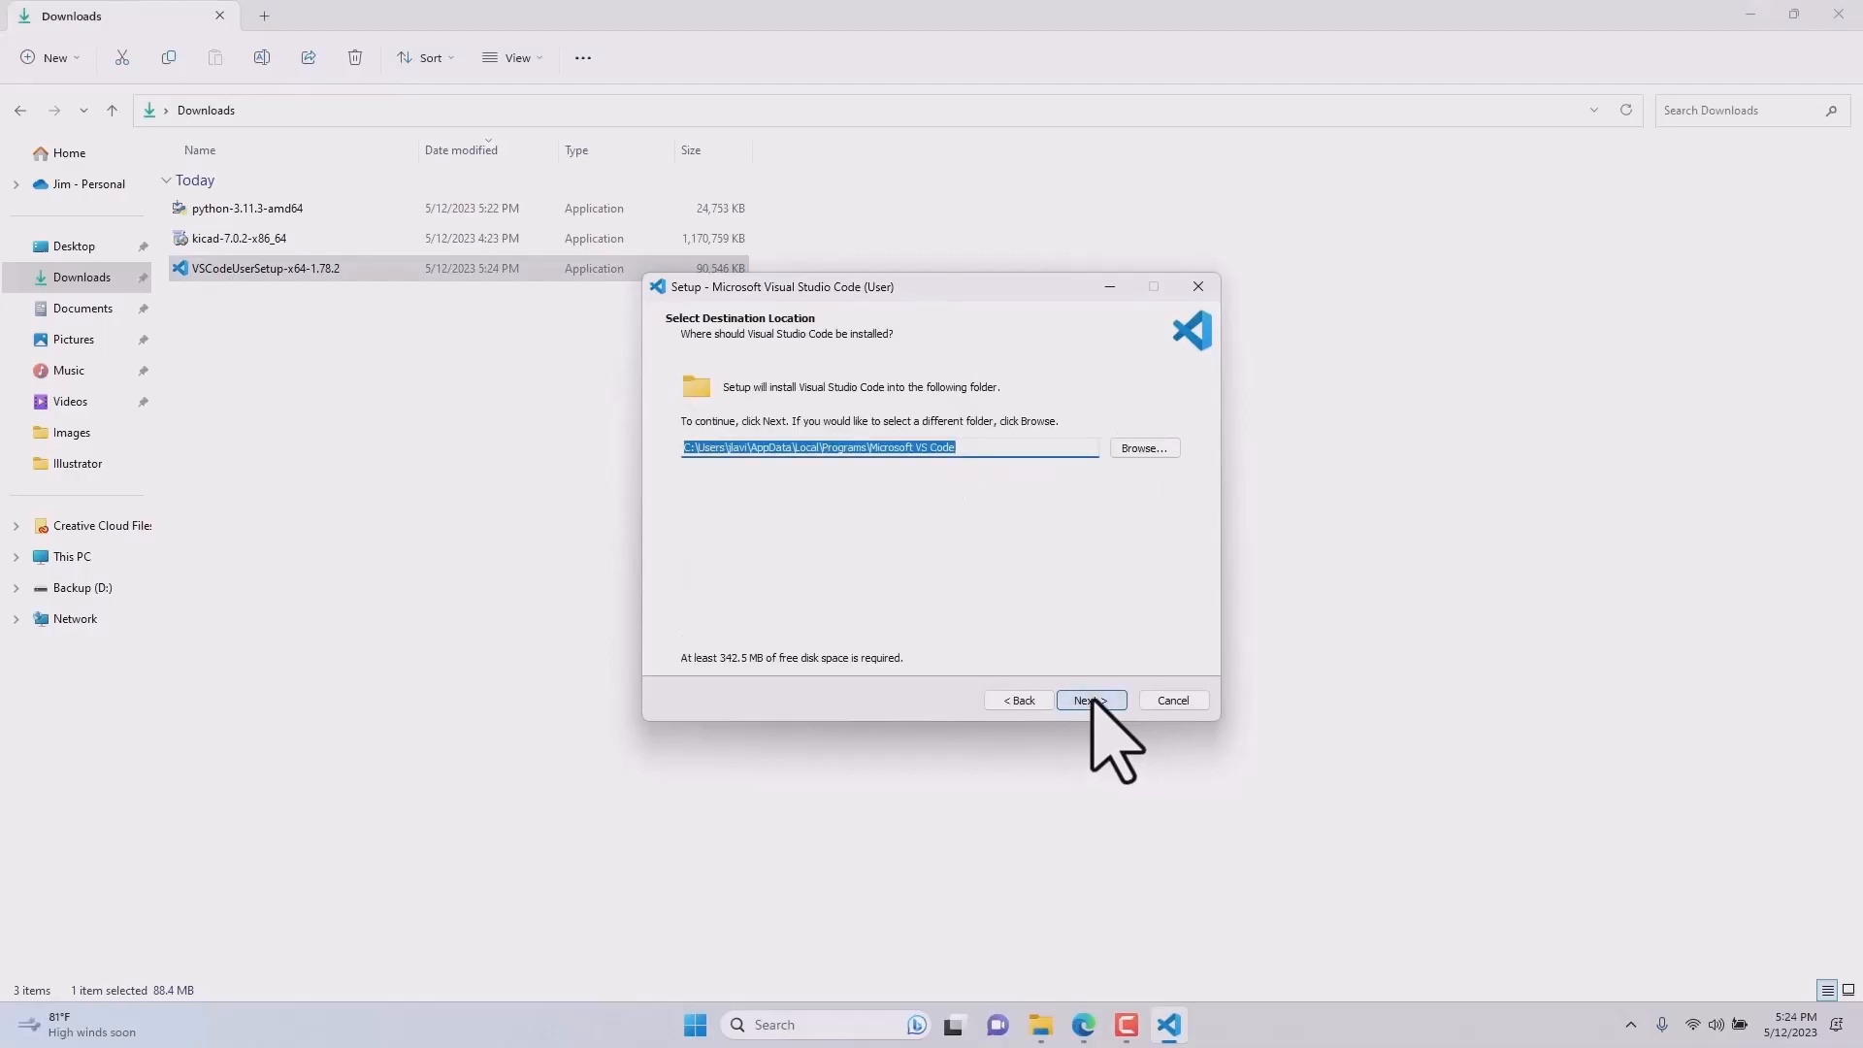
left_click(1090, 700)
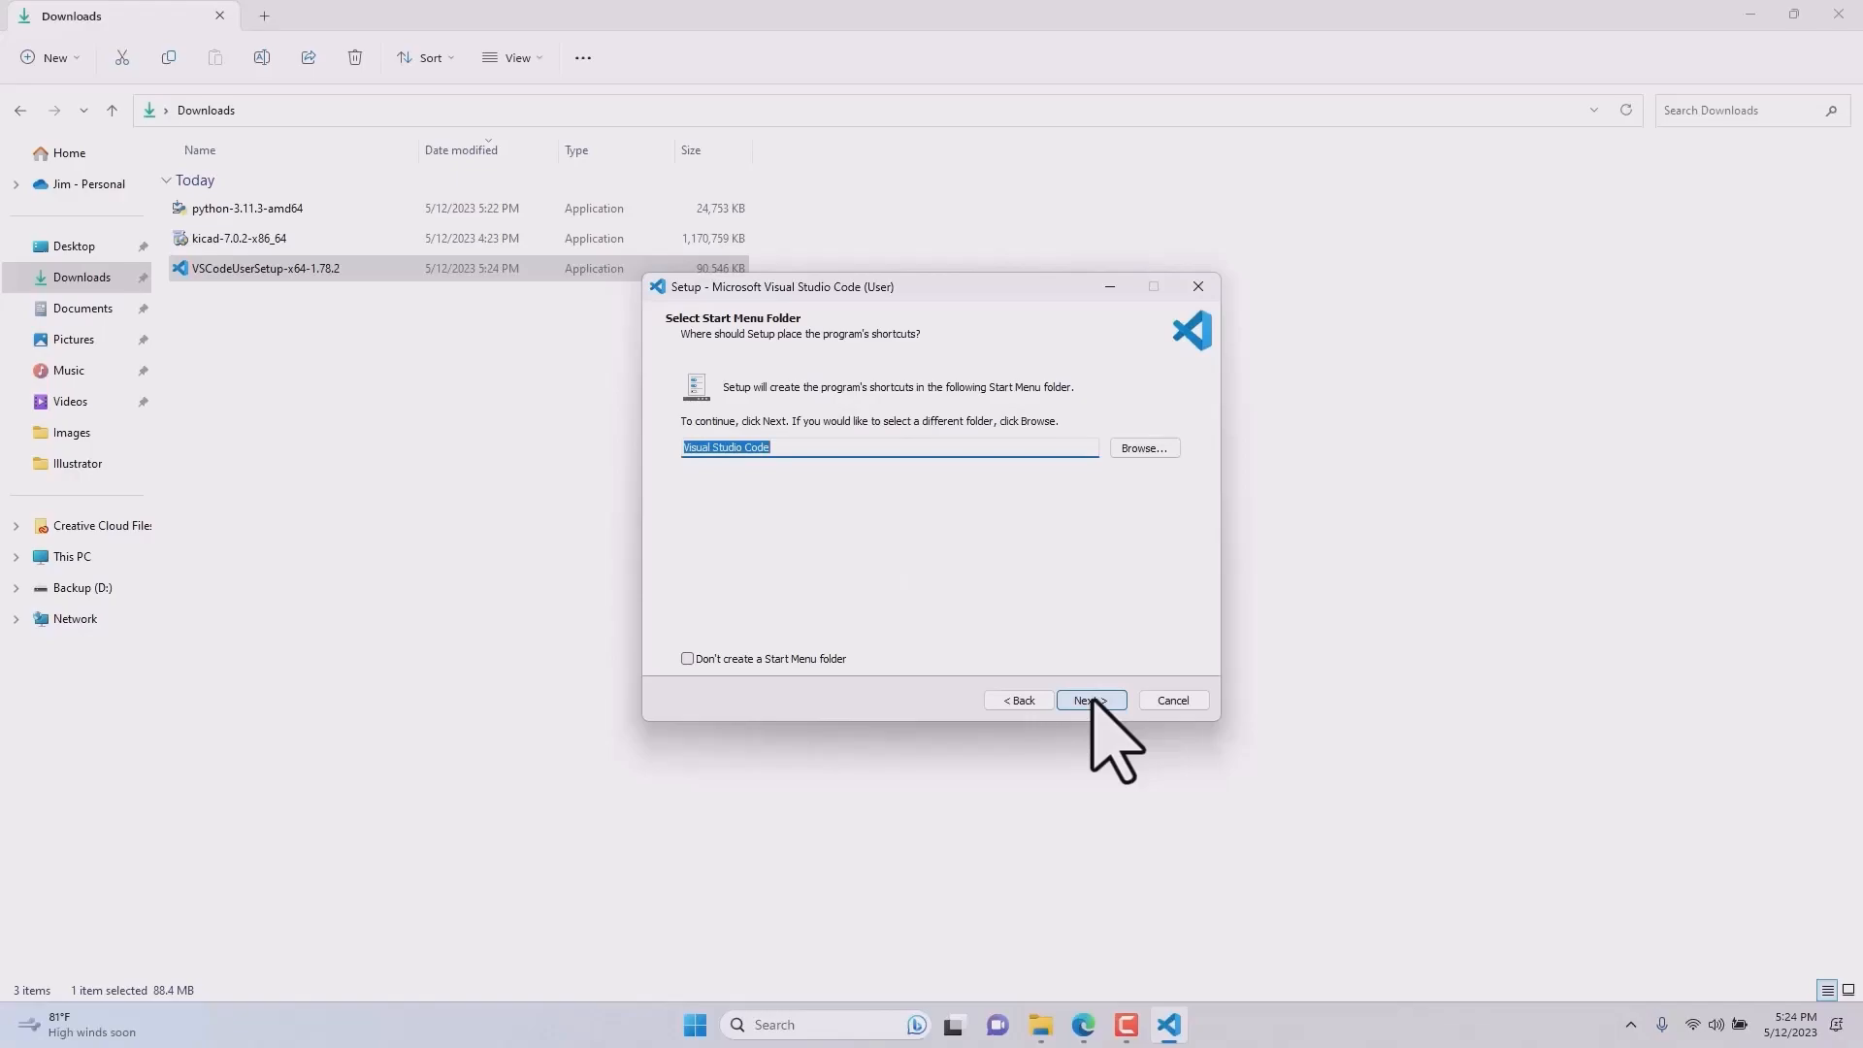
left_click(1090, 700)
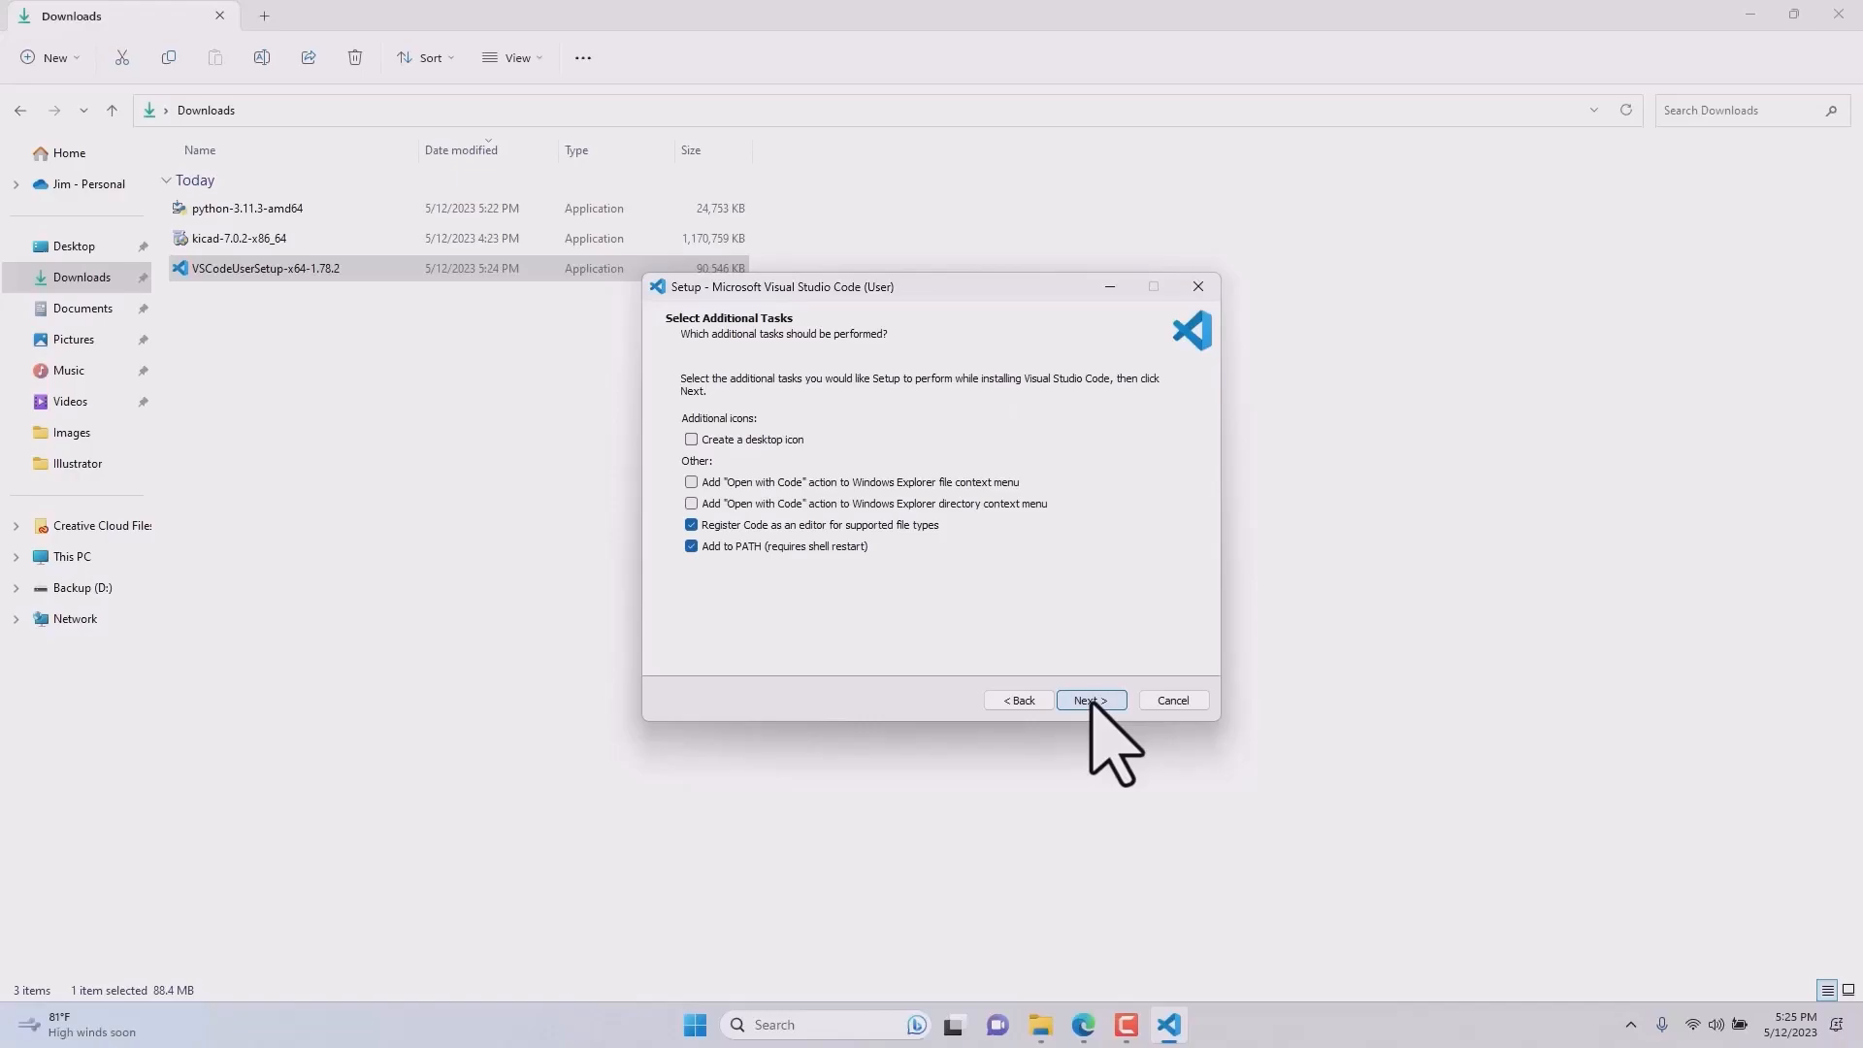
left_click(1090, 699)
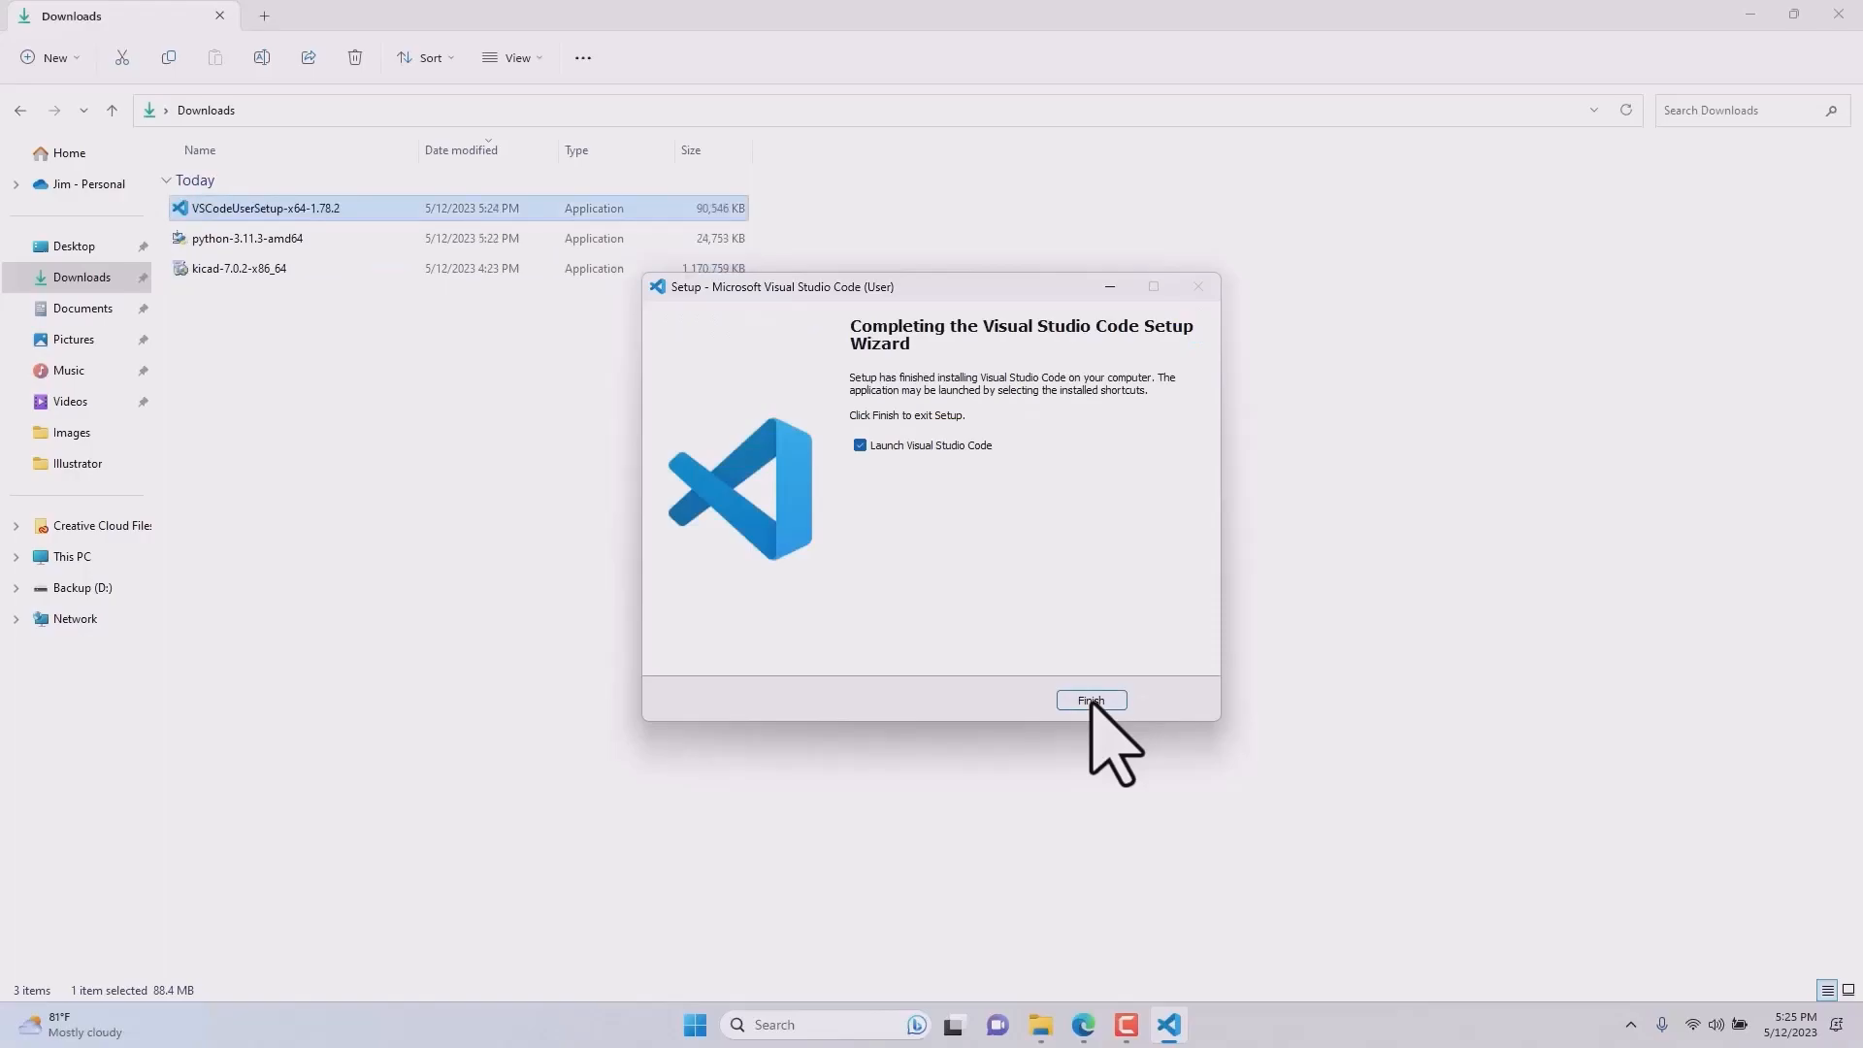
Finish the setup with Launch Visual Studio Code turned off and minimize the Downloads window.
left_click(859, 445)
left_click(1076, 700)
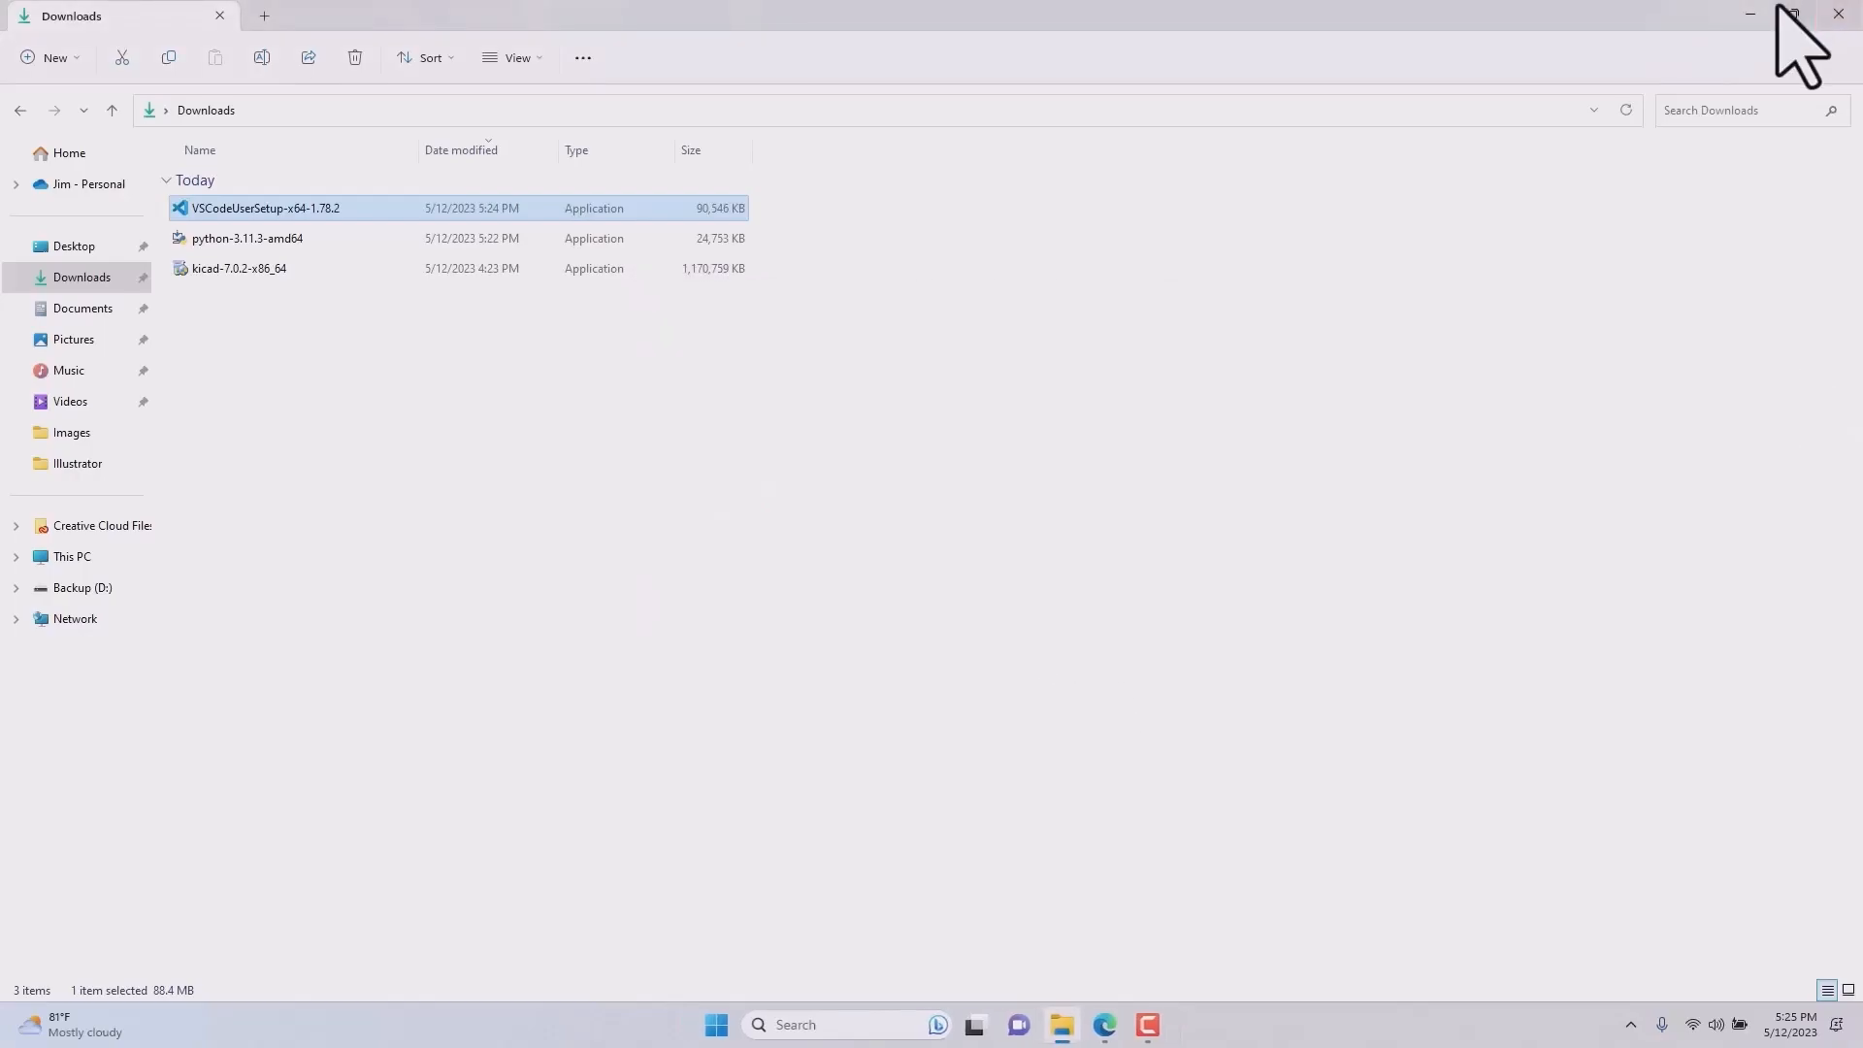
left_click(1750, 13)
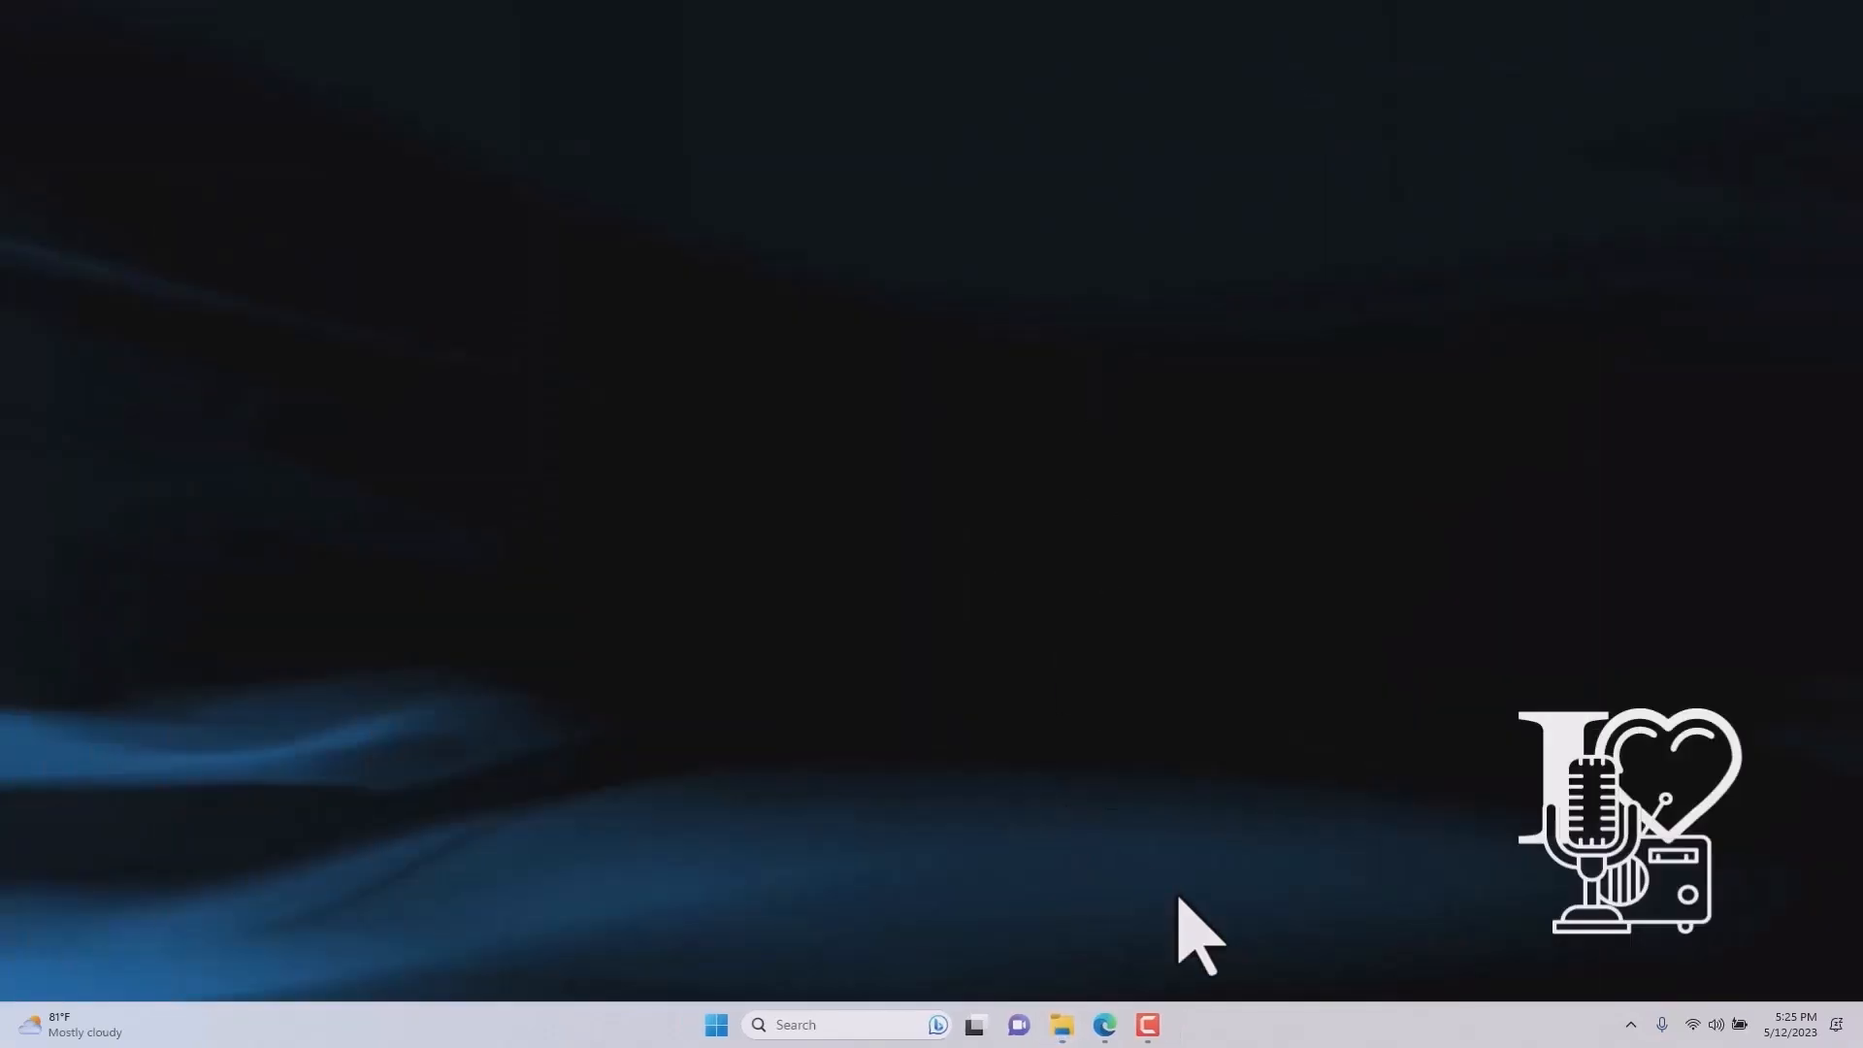
Pin Visual Studio Code to Start and move its shortcut to the first pinned page, just after KiCad 7.0.
left_click(717, 1024)
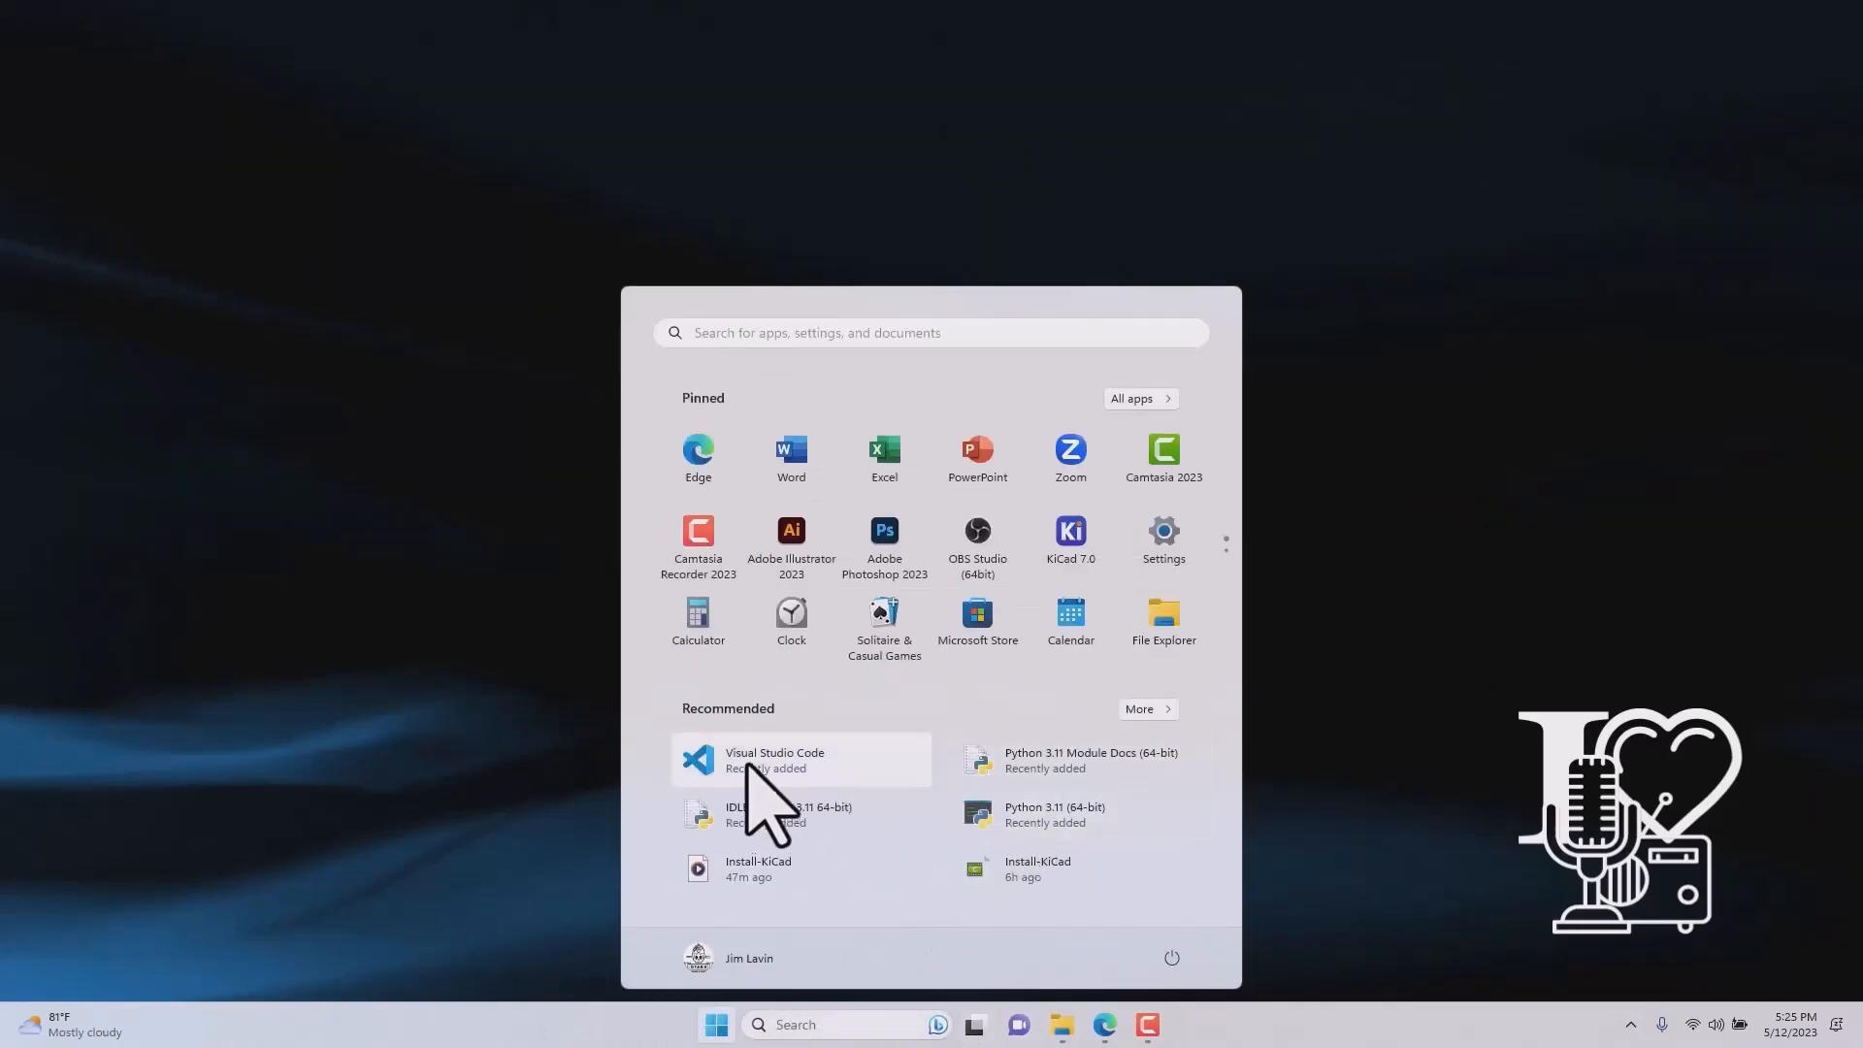
right_click(751, 767)
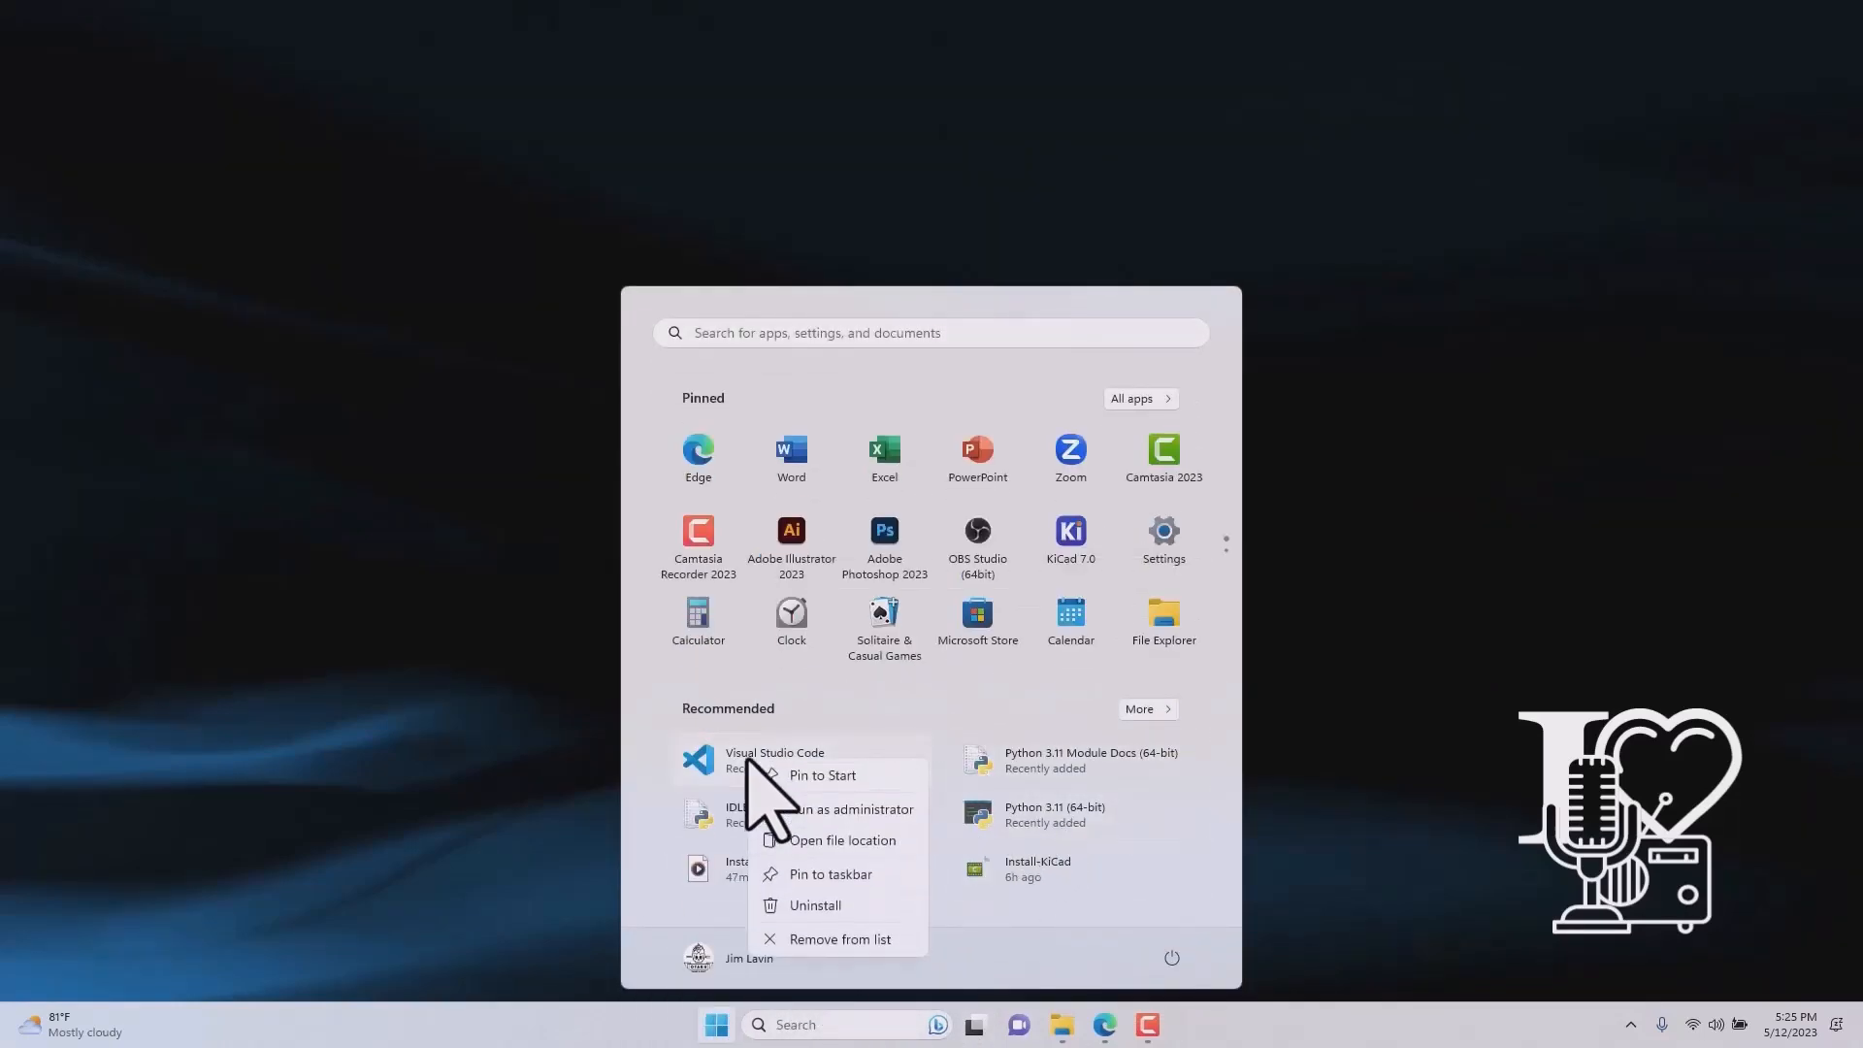
left_click(815, 776)
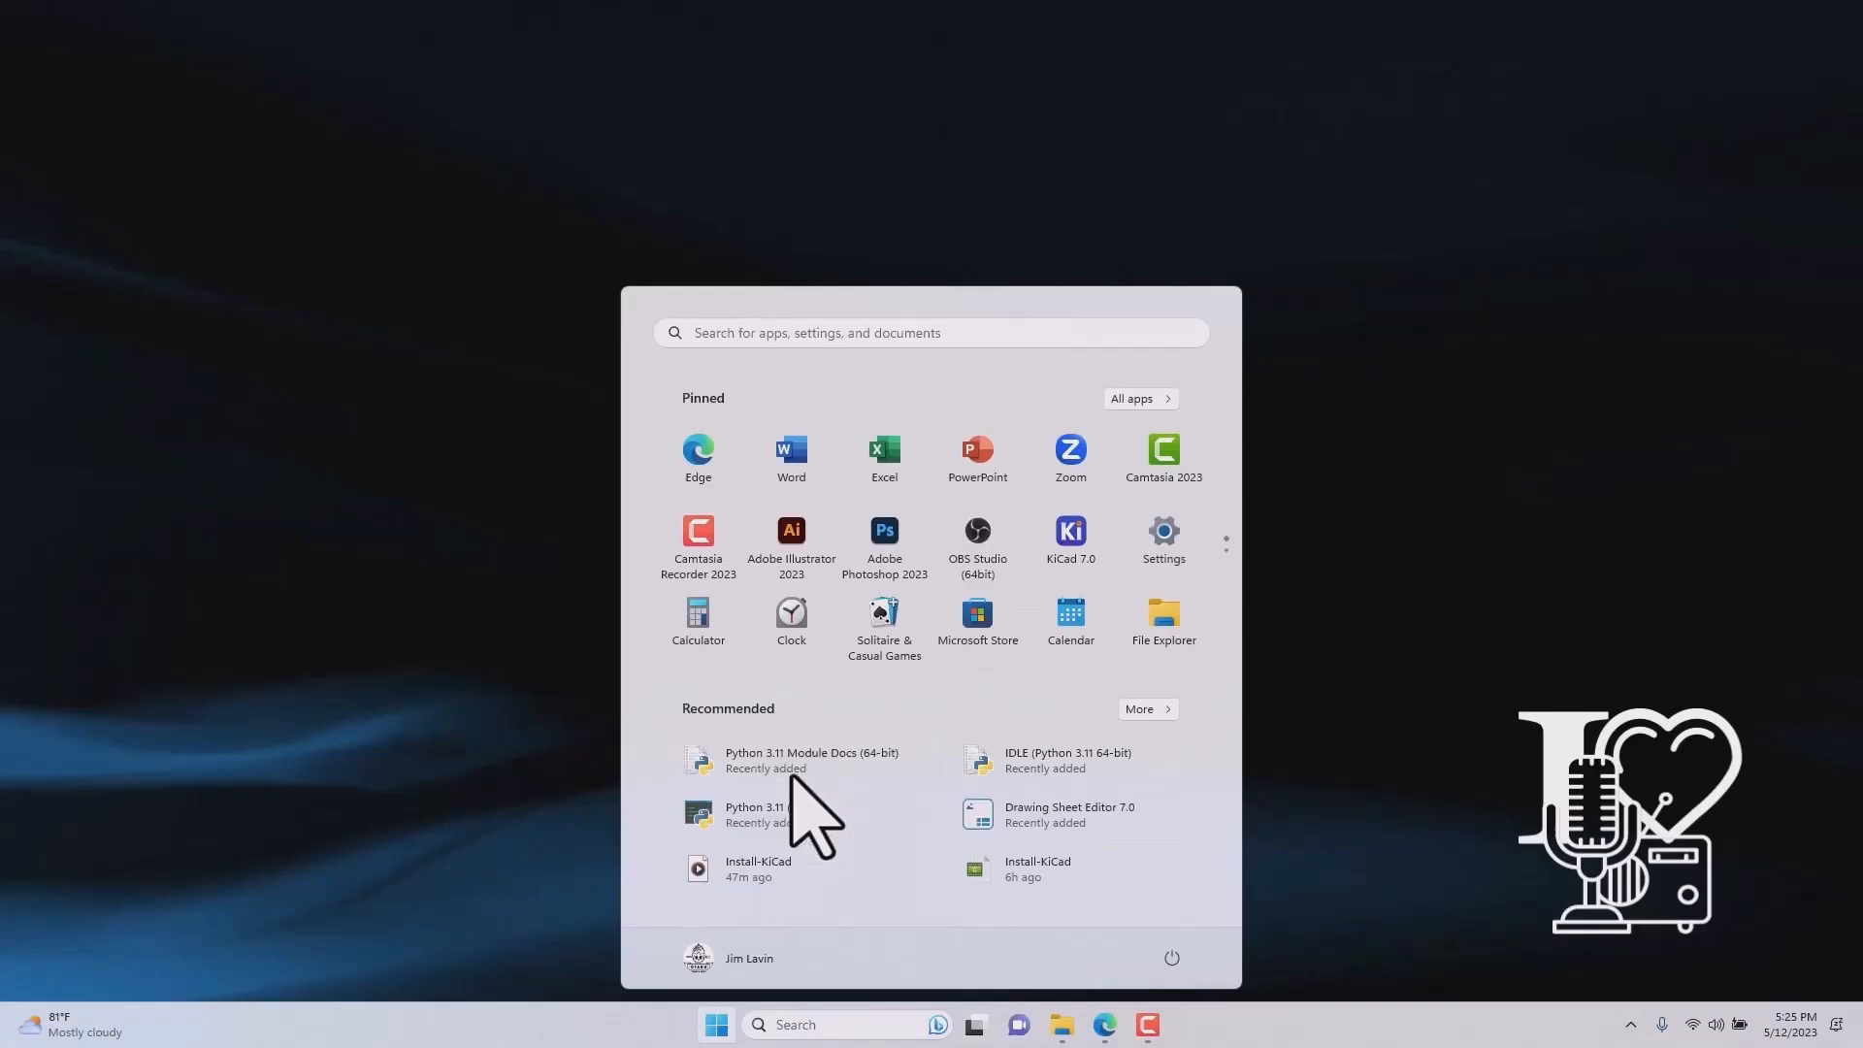
left_click(1226, 551)
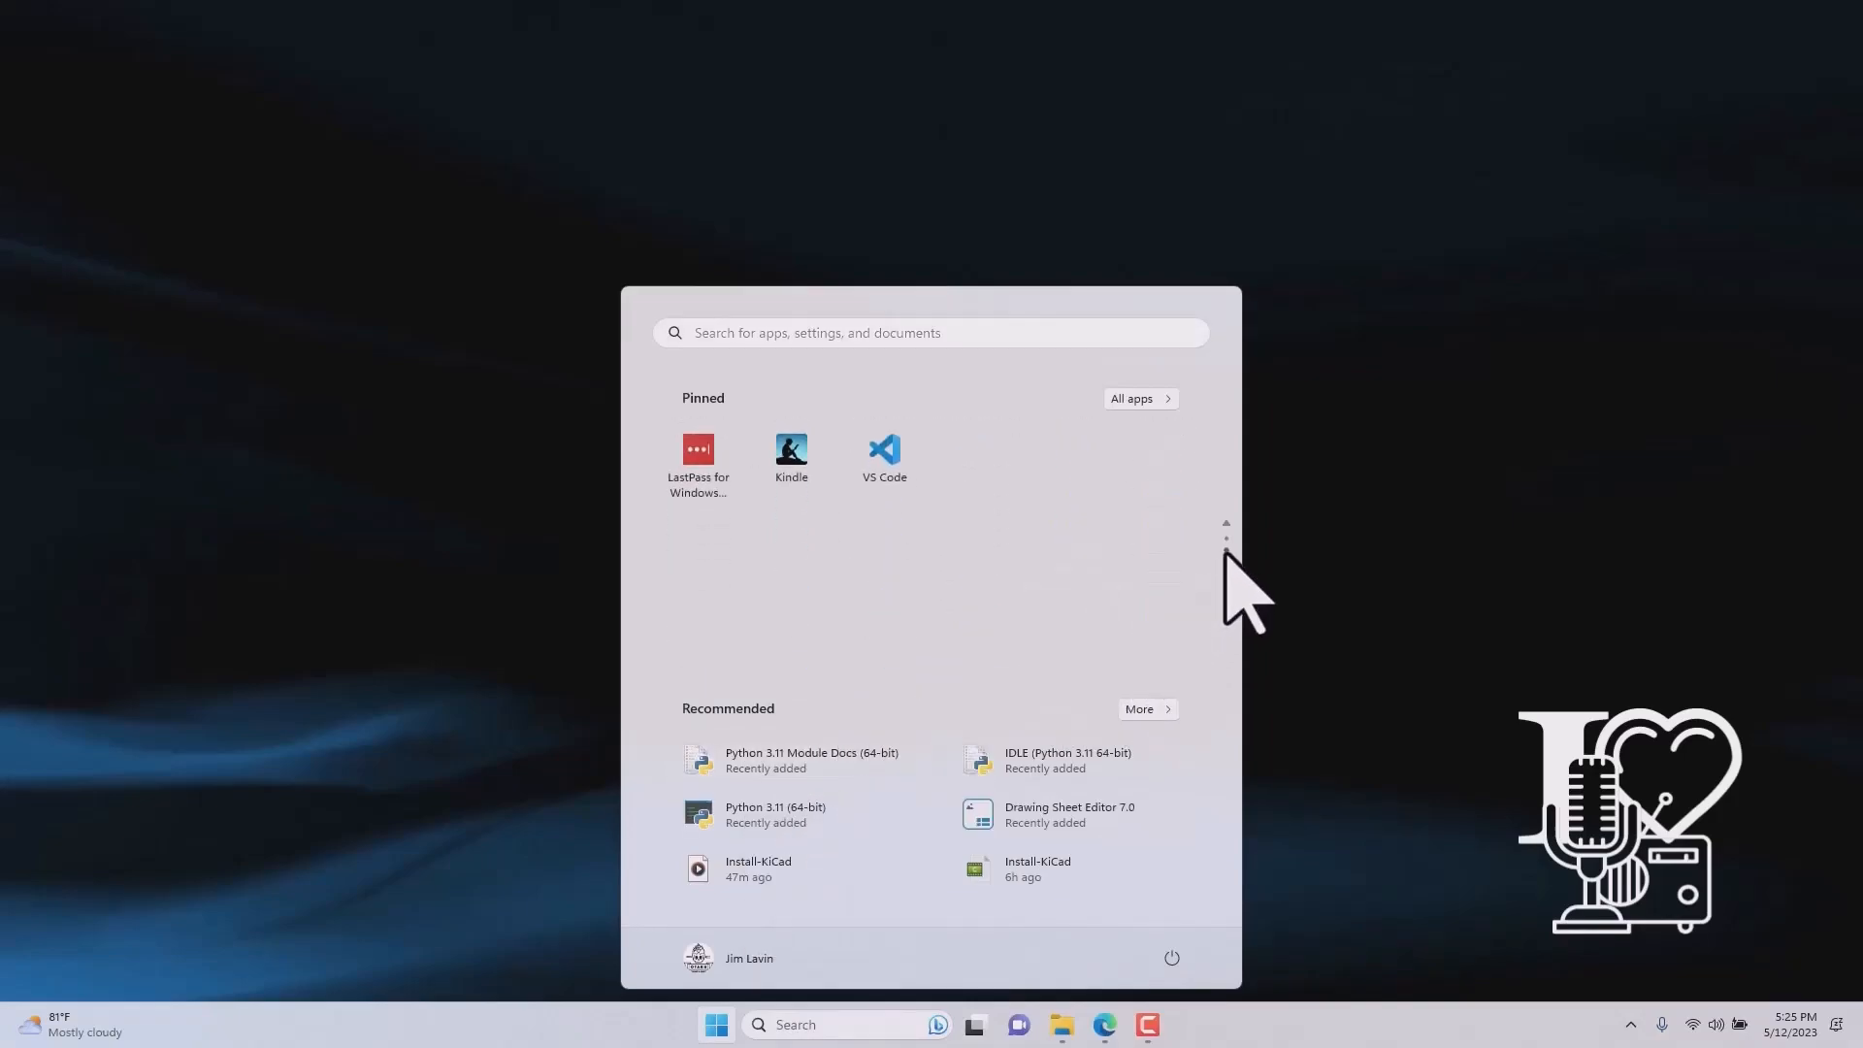
left_click_drag(888, 460, 1169, 545)
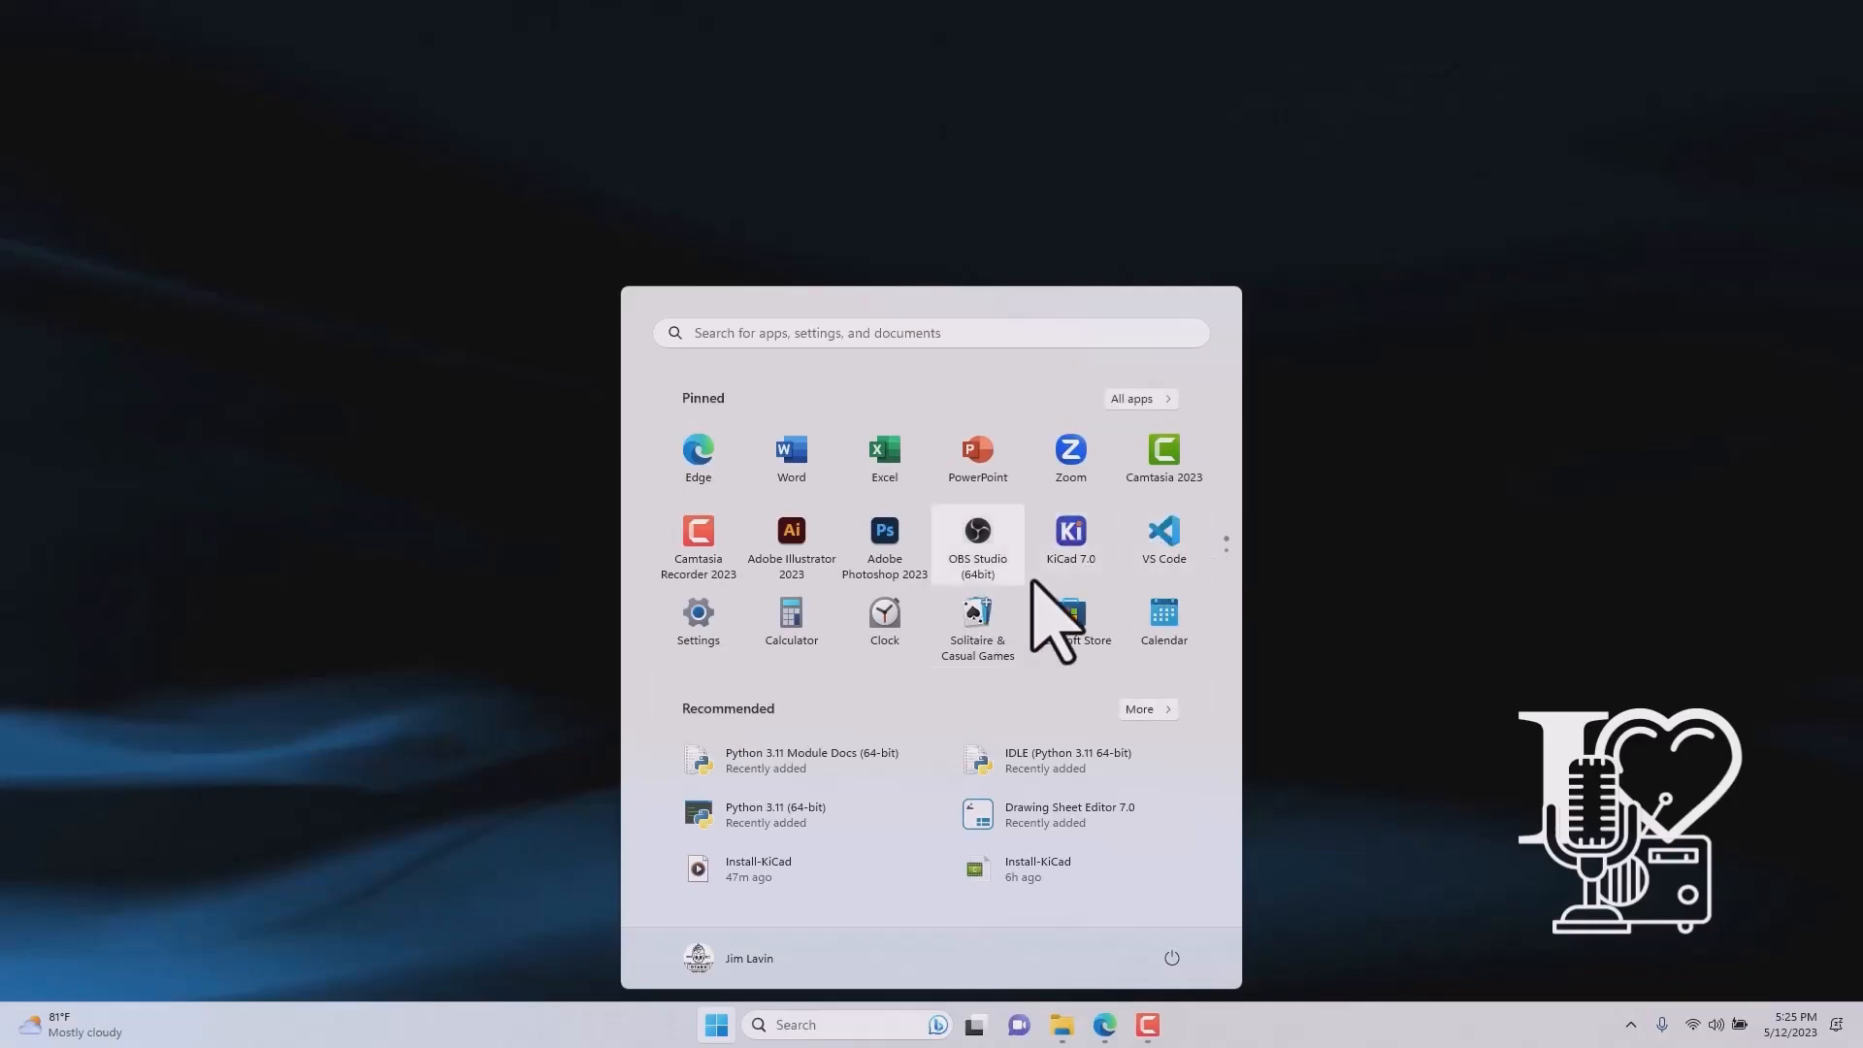
Launch Visual Studio Code from its pinned Start shortcut and maximize its window.
left_click(1169, 540)
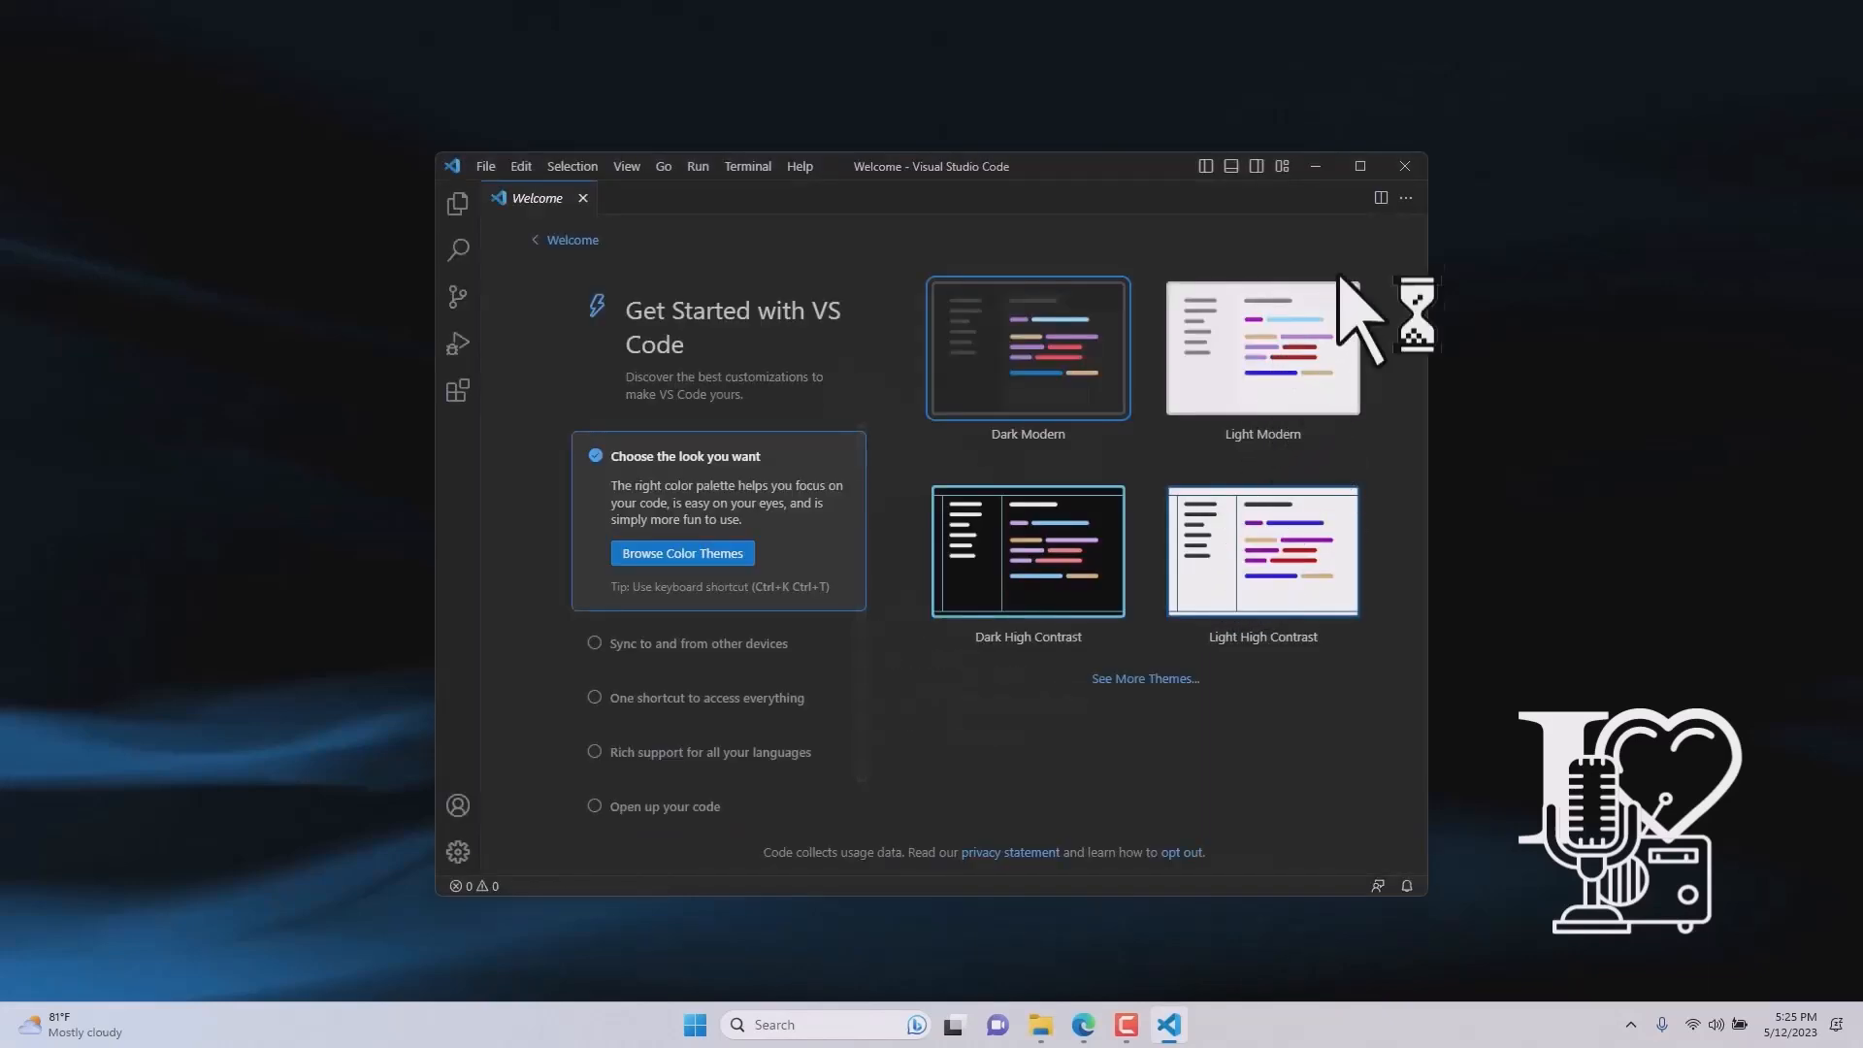
left_click(1360, 166)
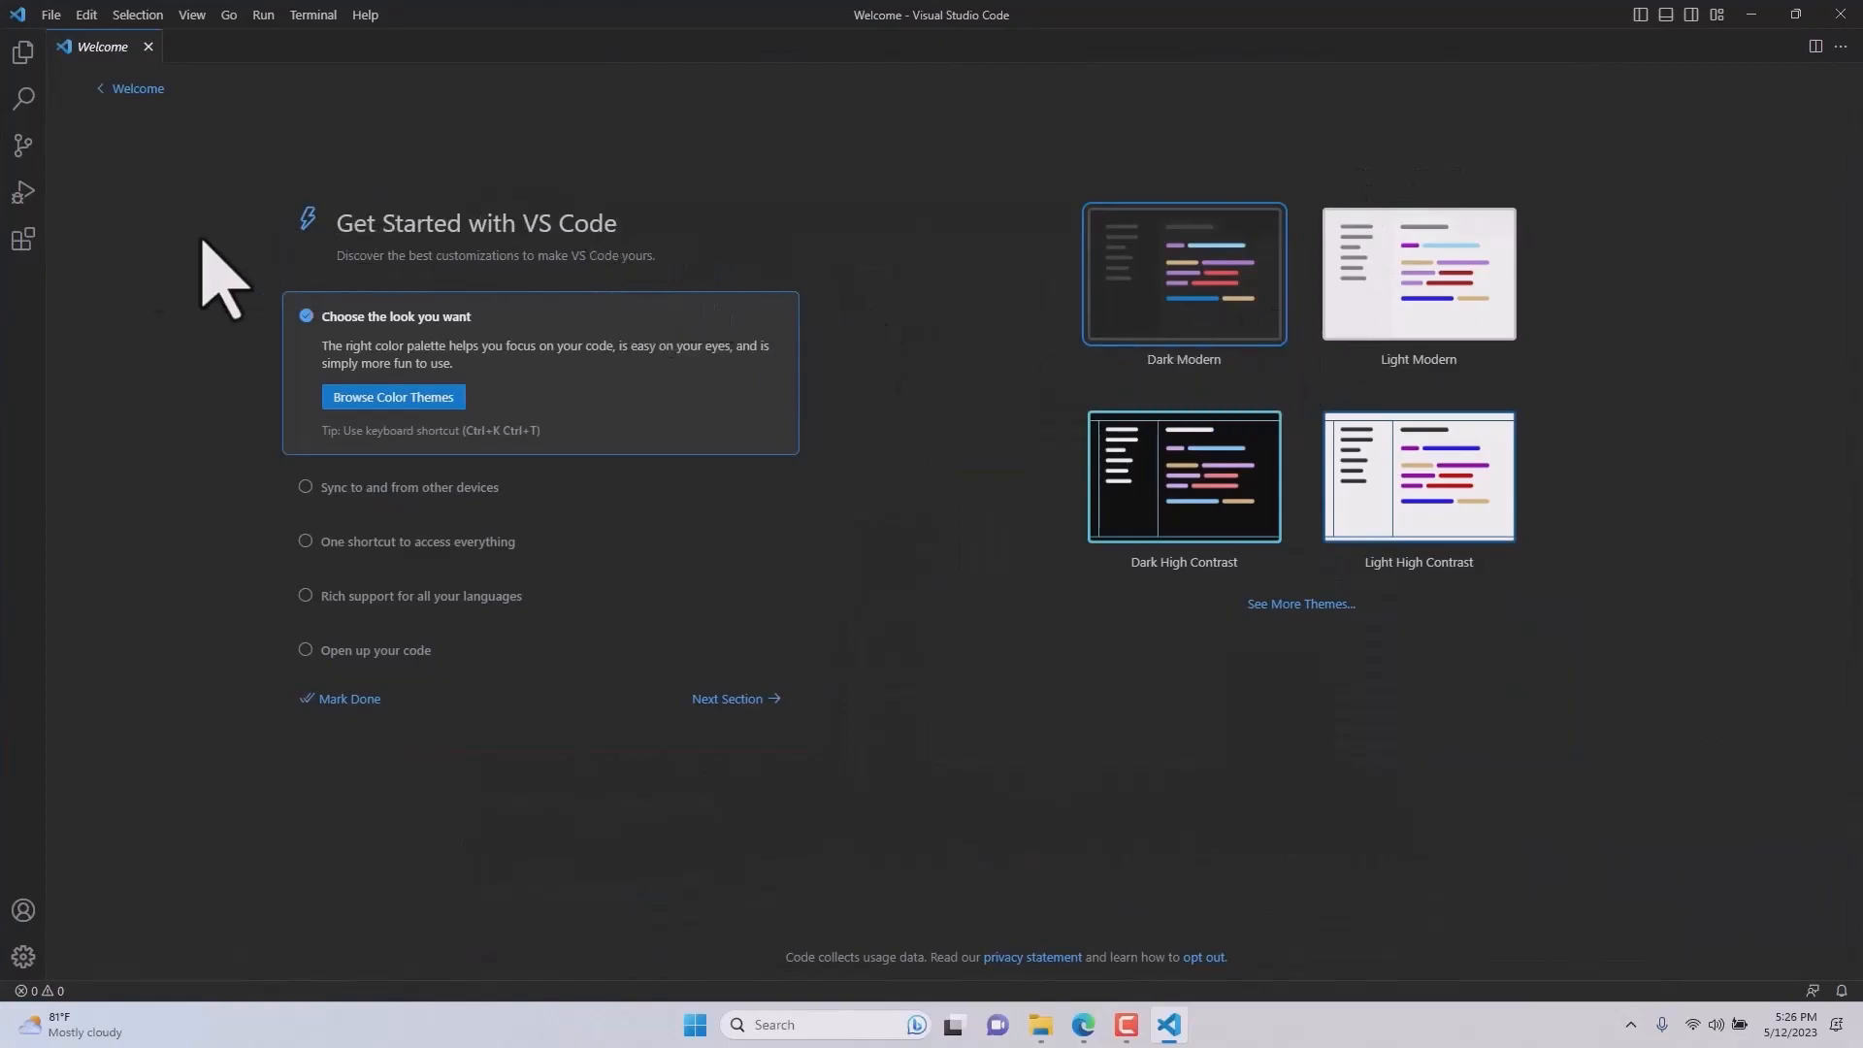
Search the extensions marketplace for "Platform".
left_click(20, 249)
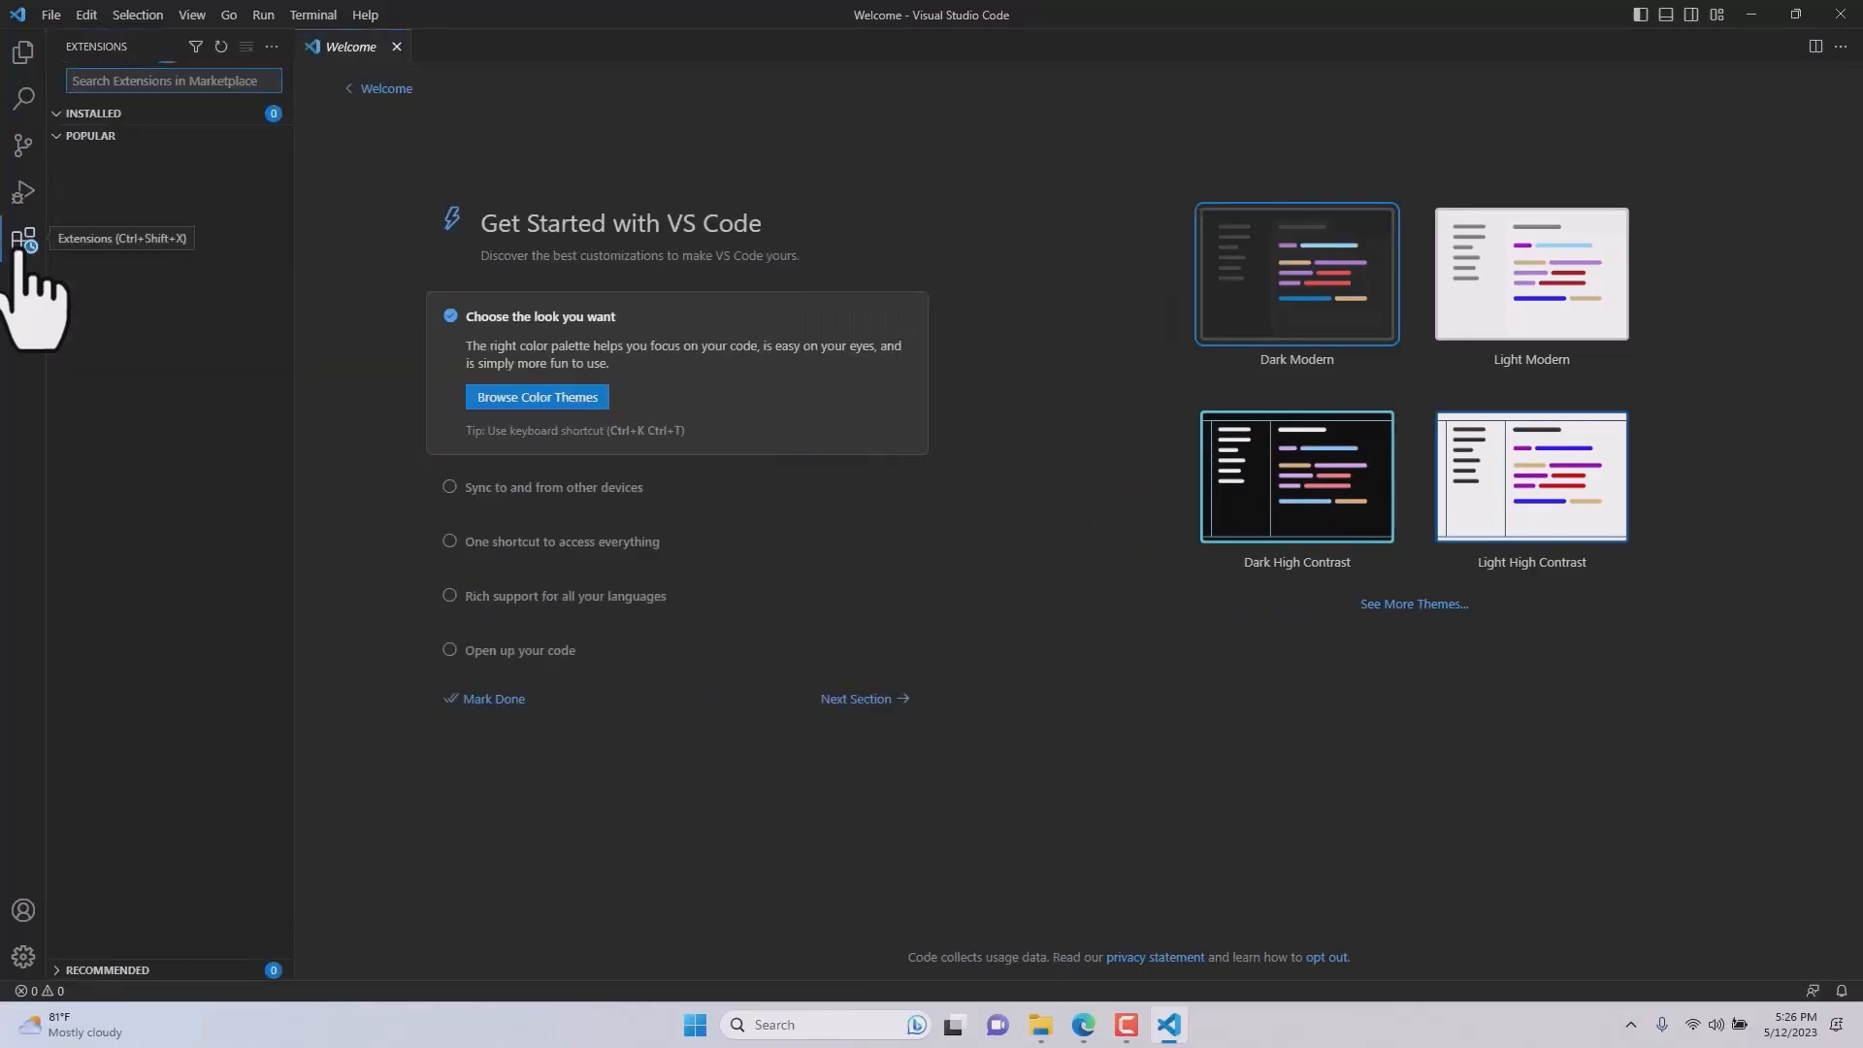
type("Plar")
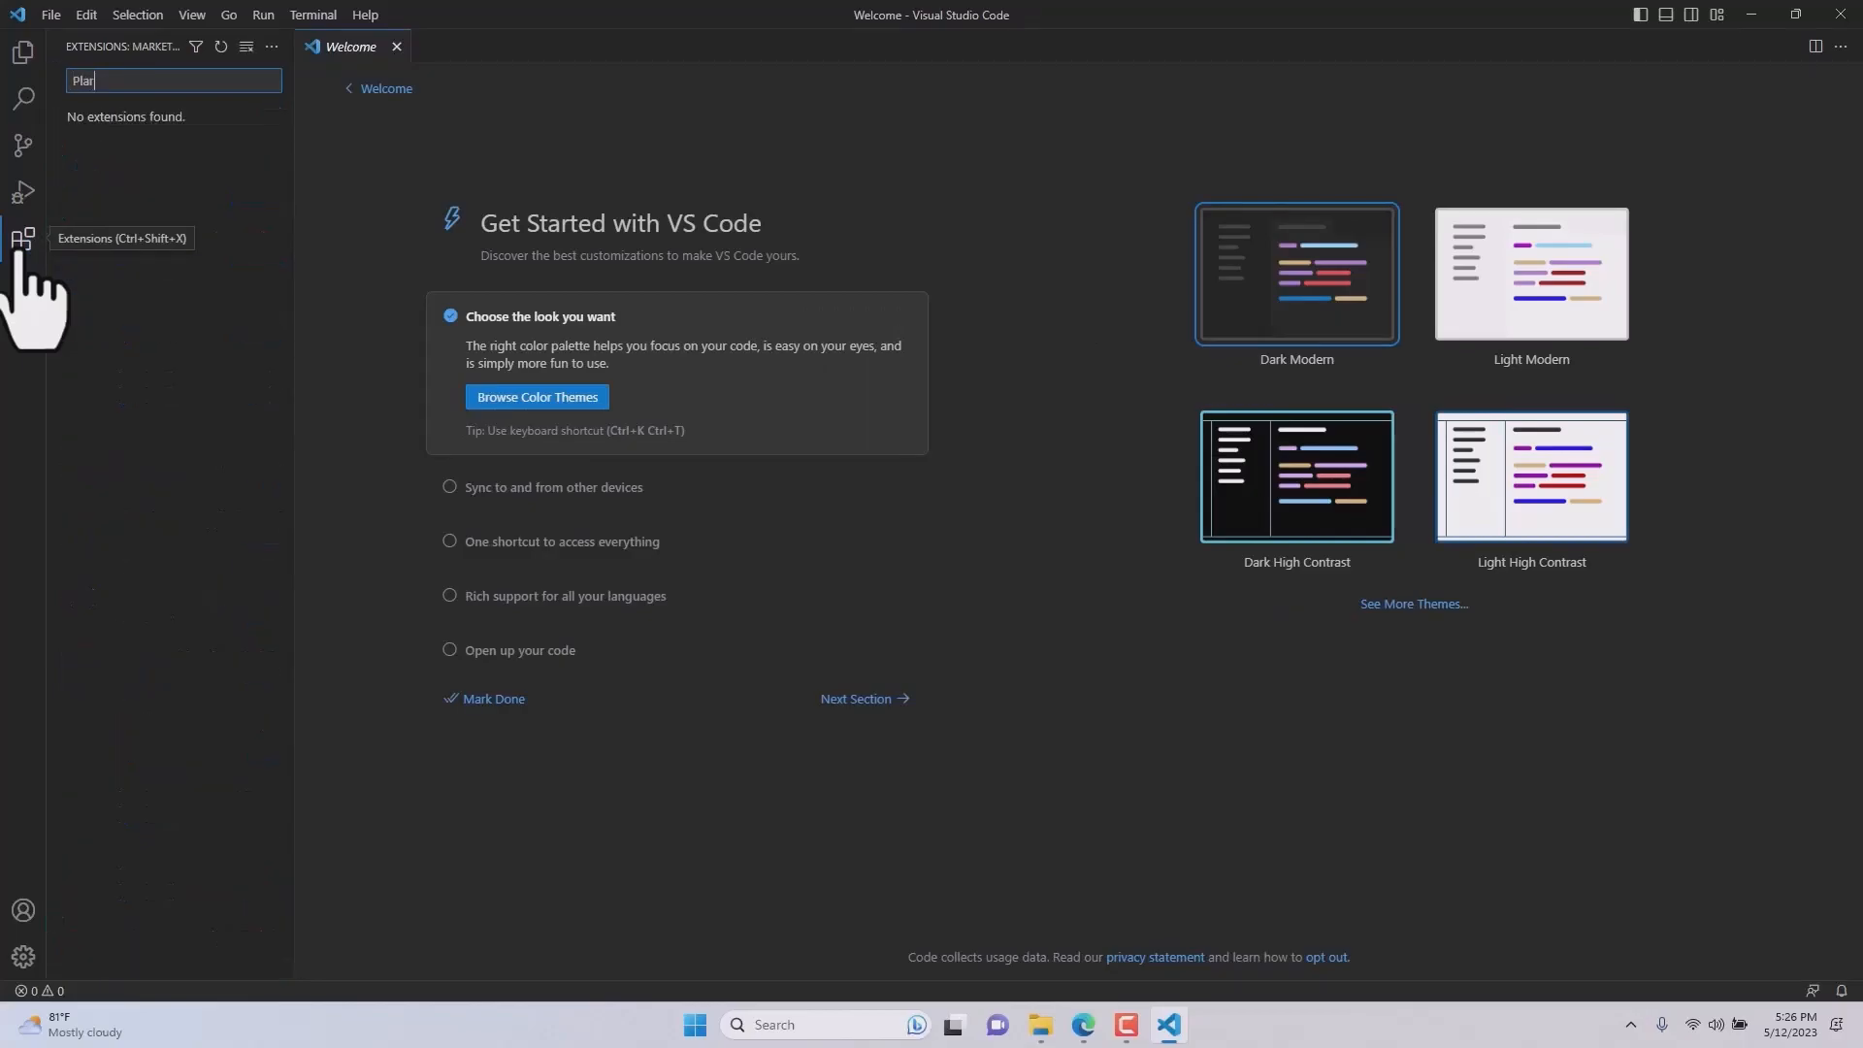
type("form")
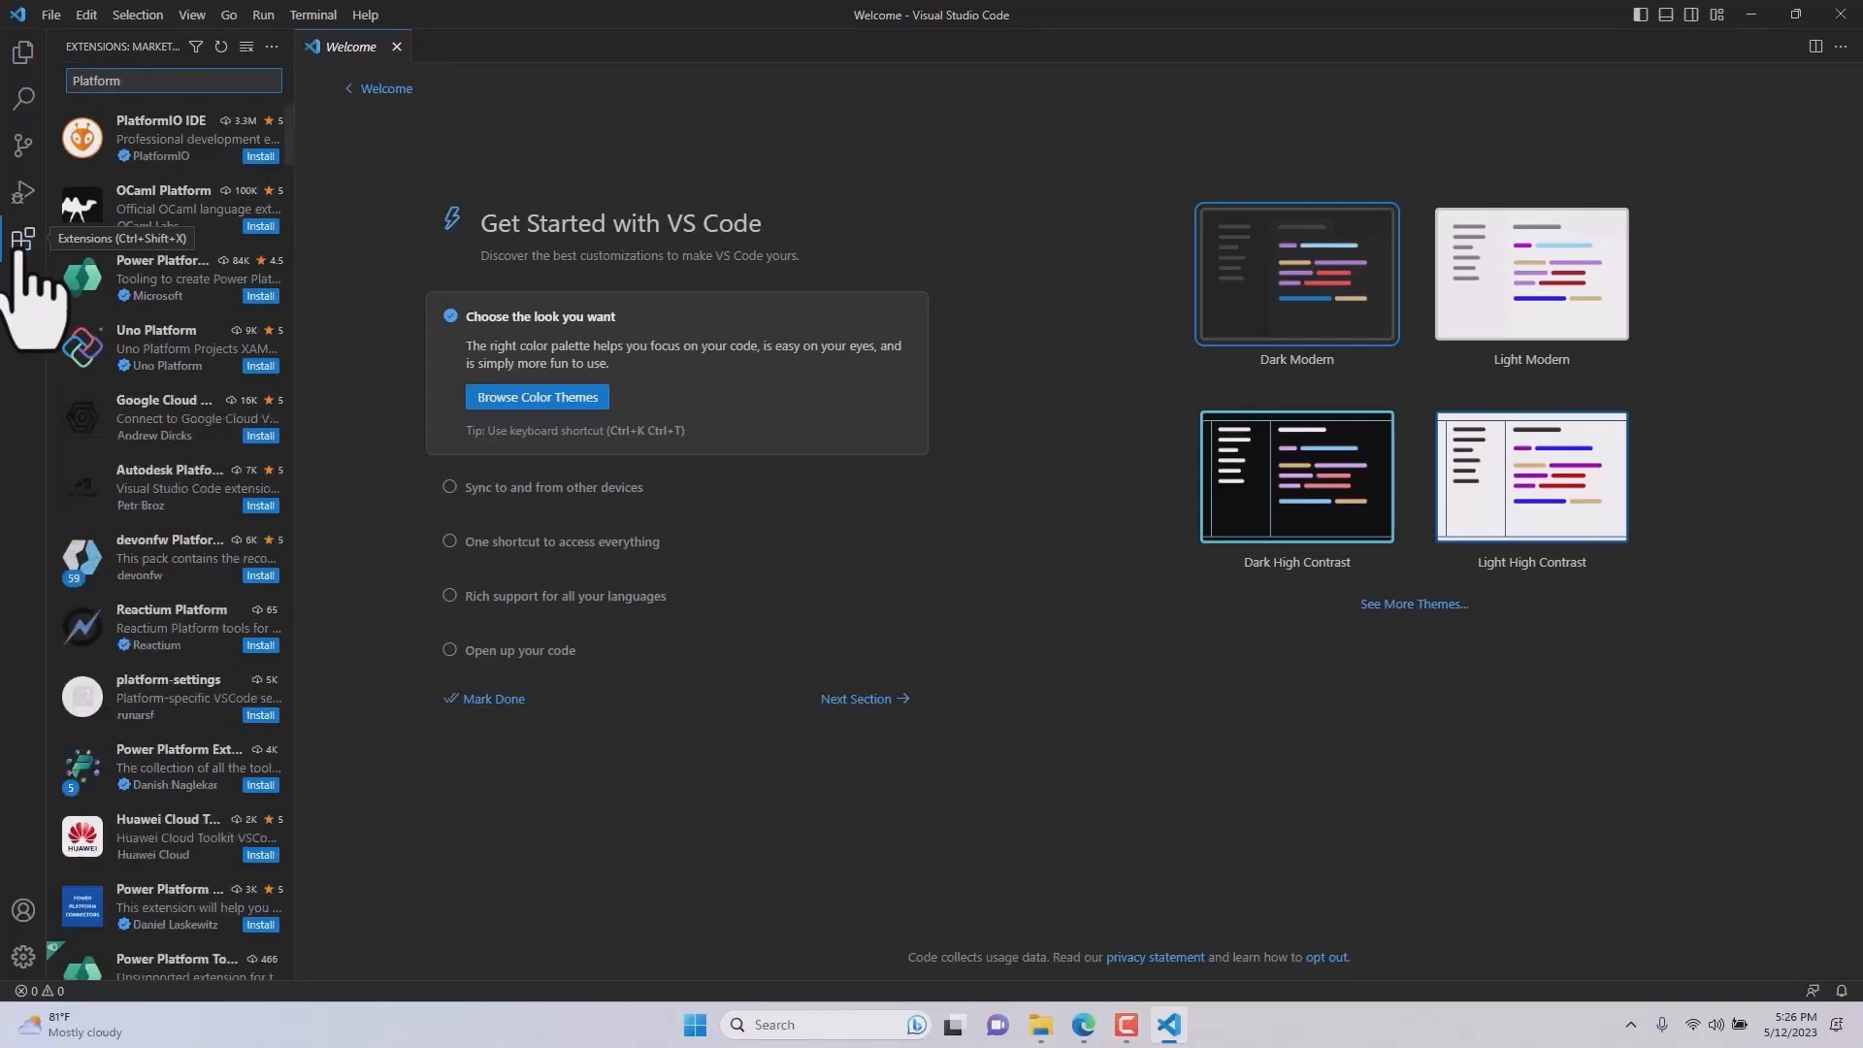
Install the PlatformIO IDE extension from the marketplace search results.
left_click(216, 146)
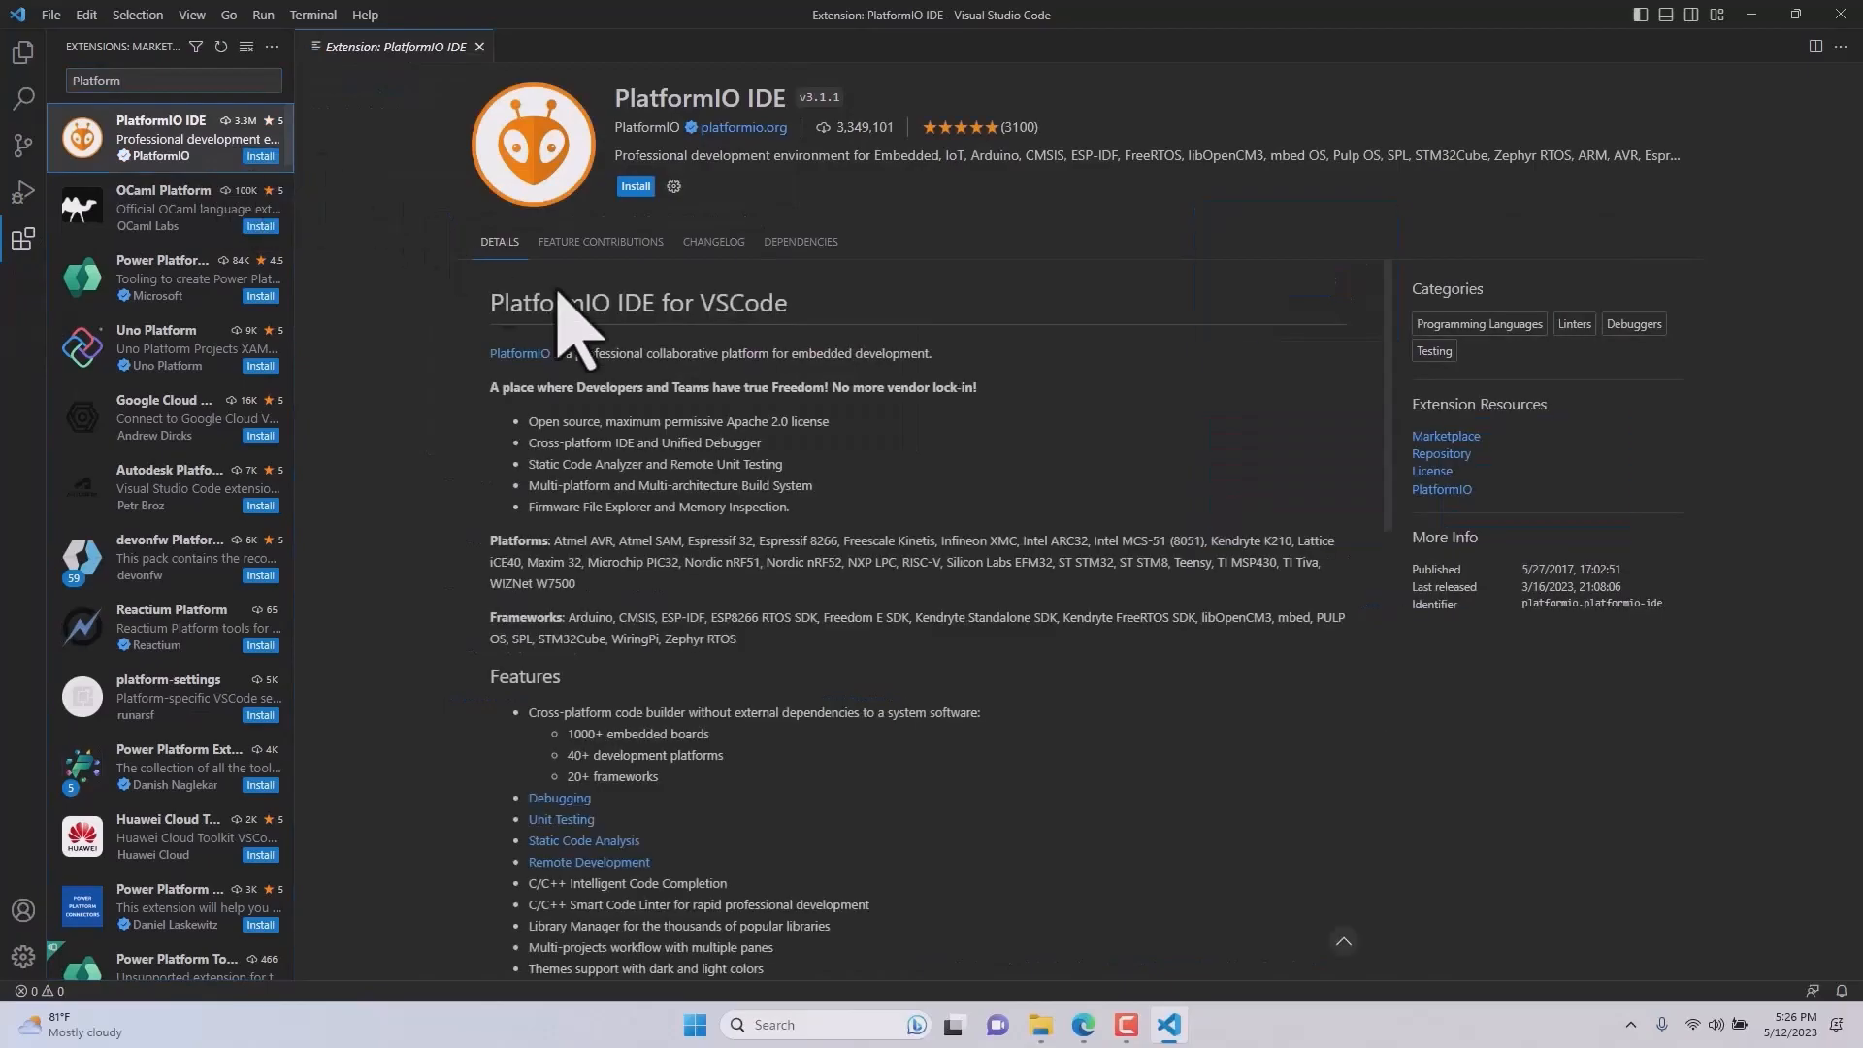
left_click(636, 187)
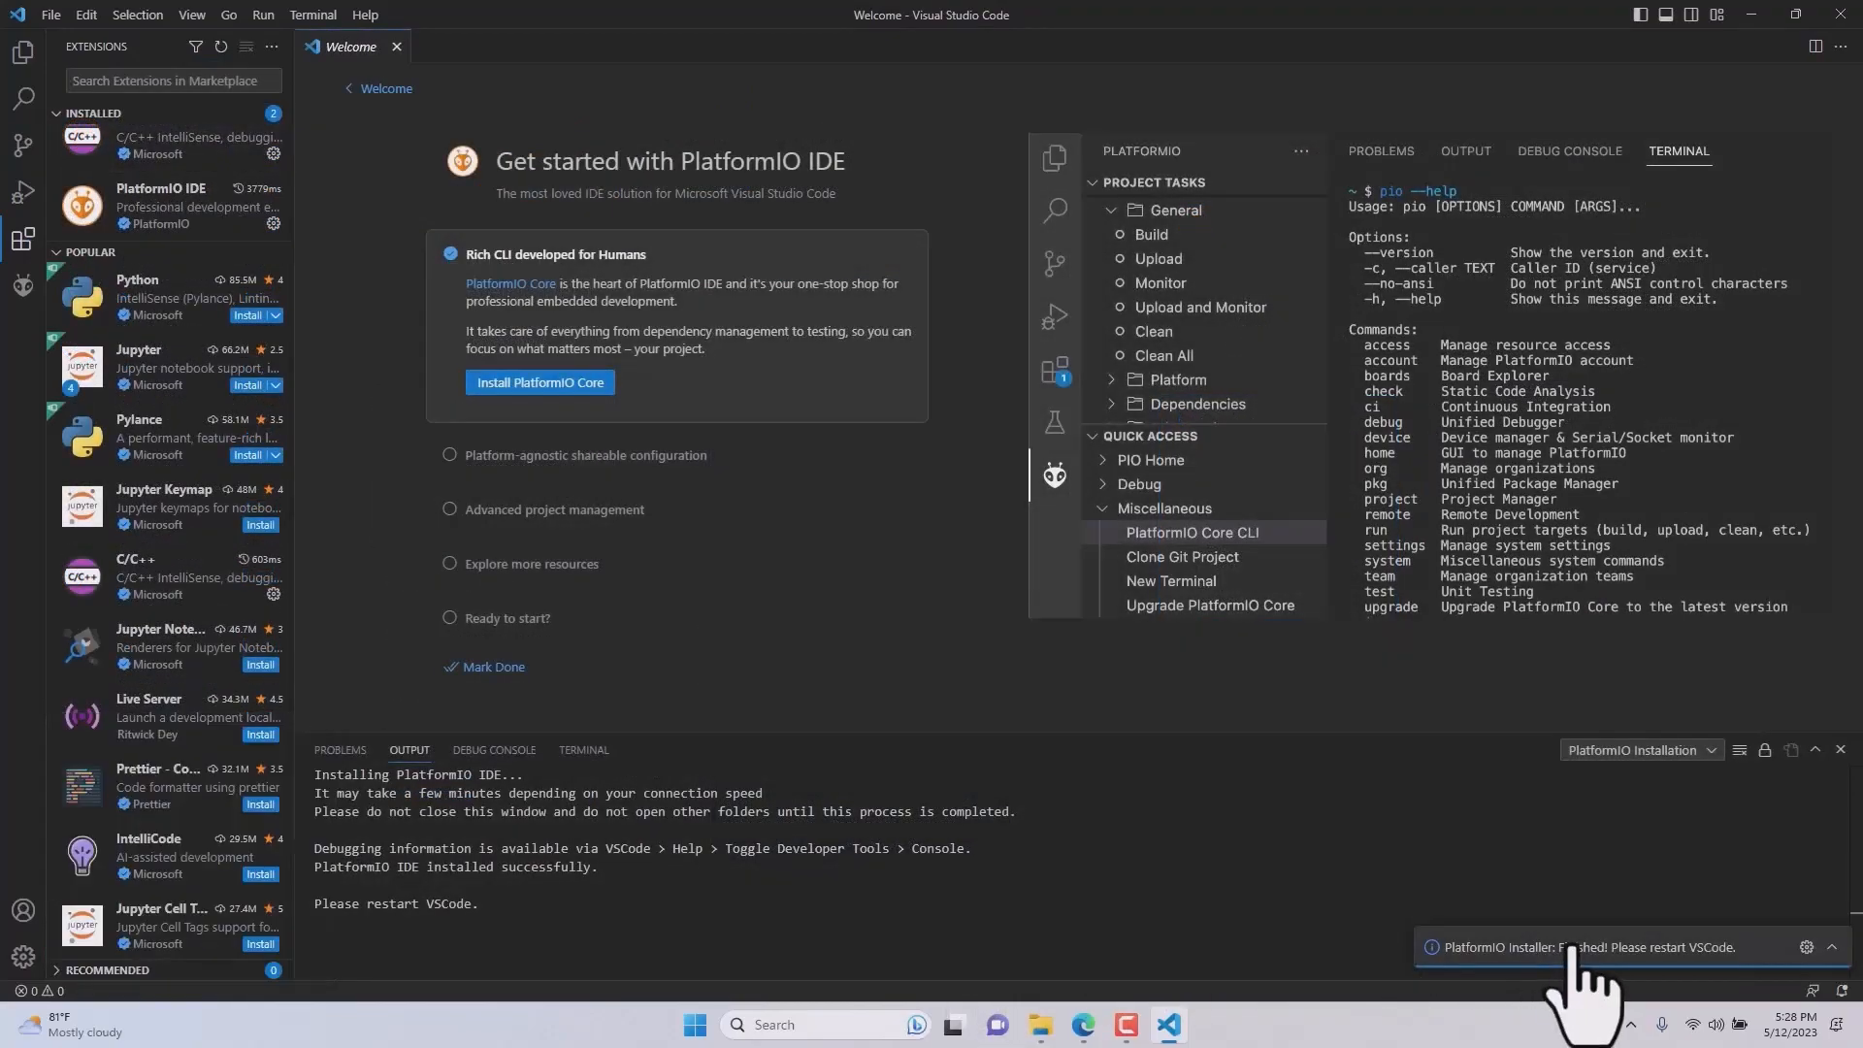
left_click(1571, 947)
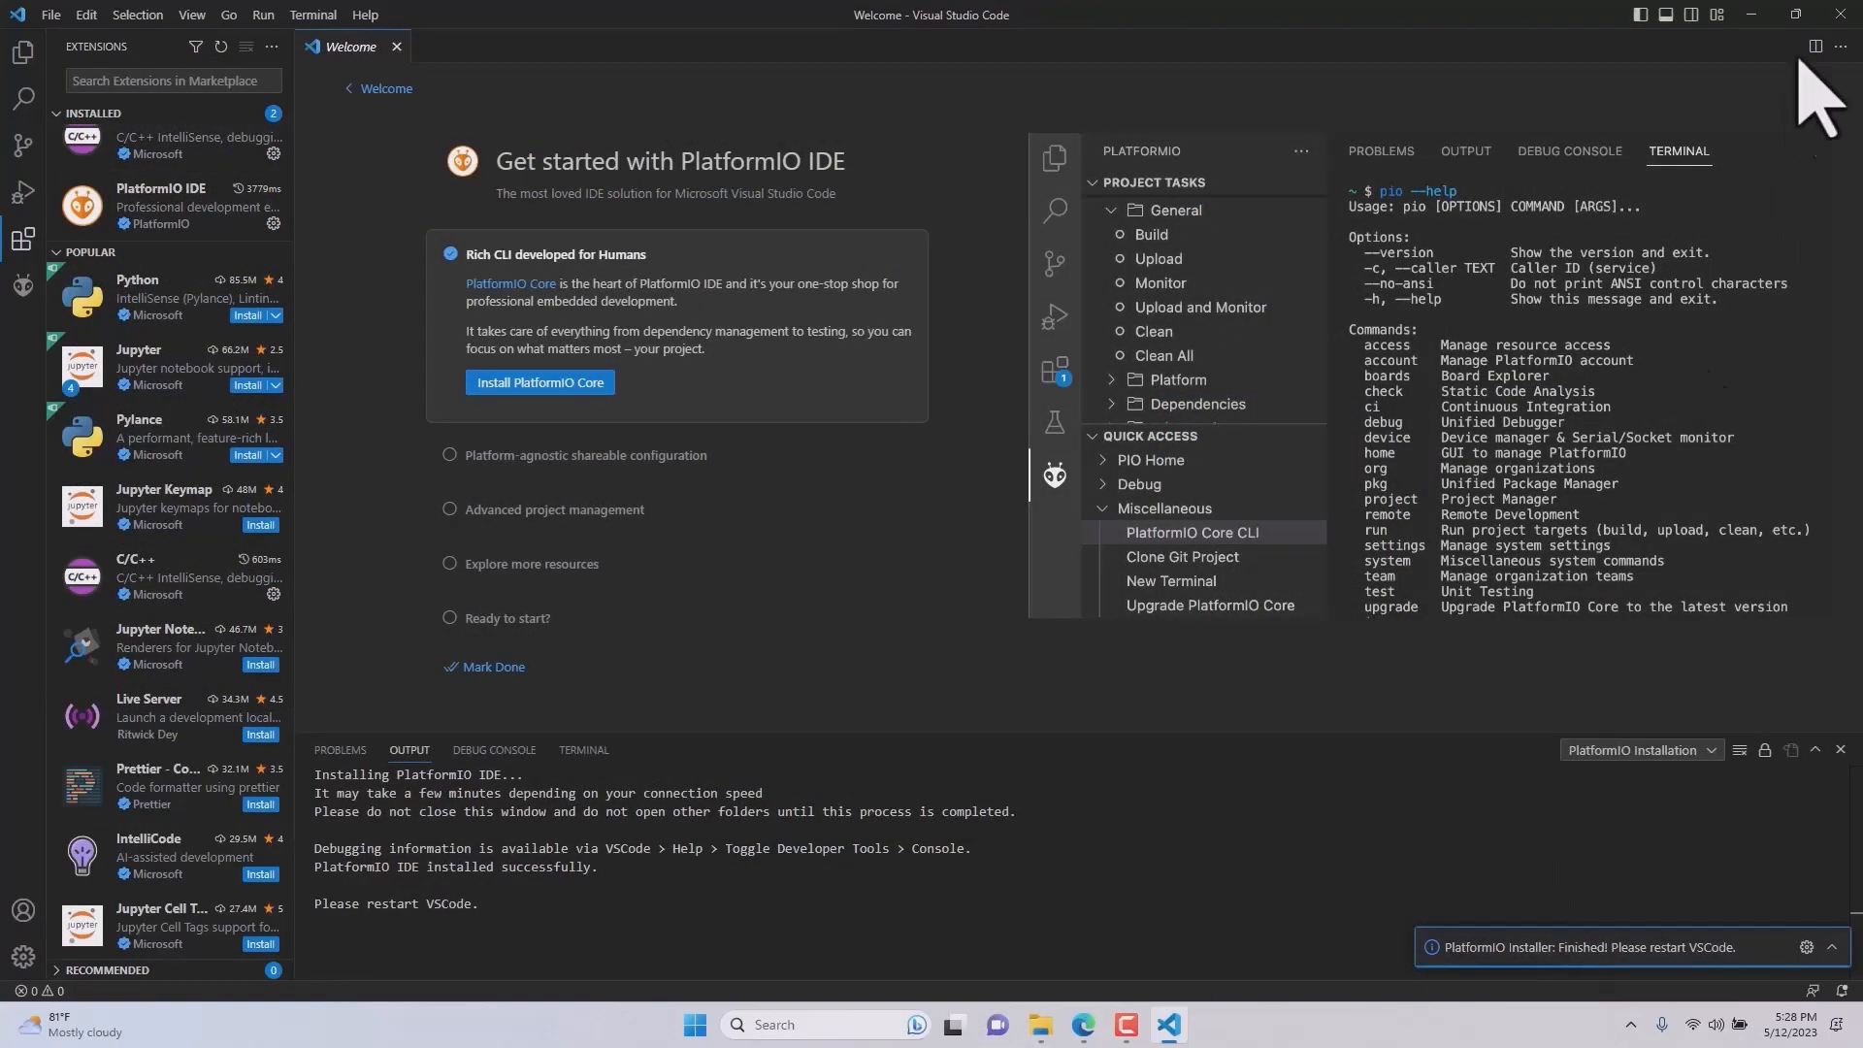
Restart Visual Studio Code from its pinned Start shortcut to complete the PlatformIO installation.
left_click(1843, 14)
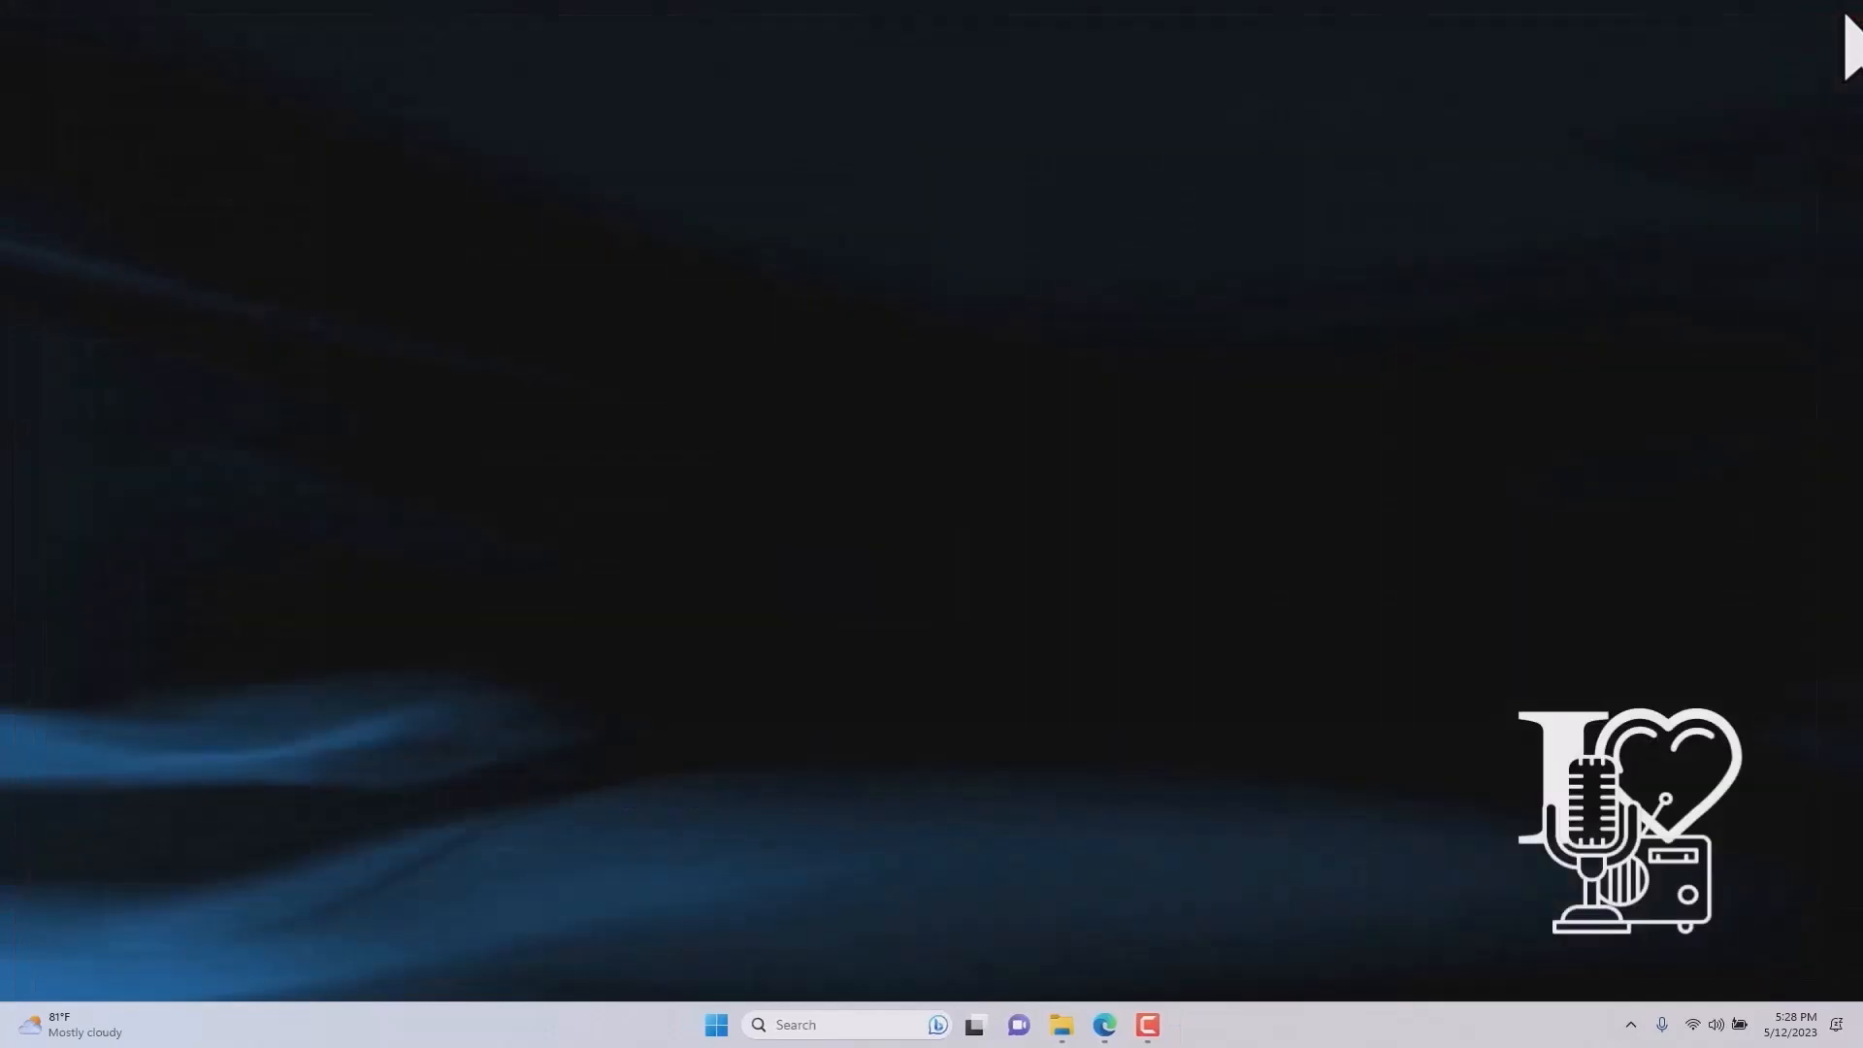
left_click(715, 1023)
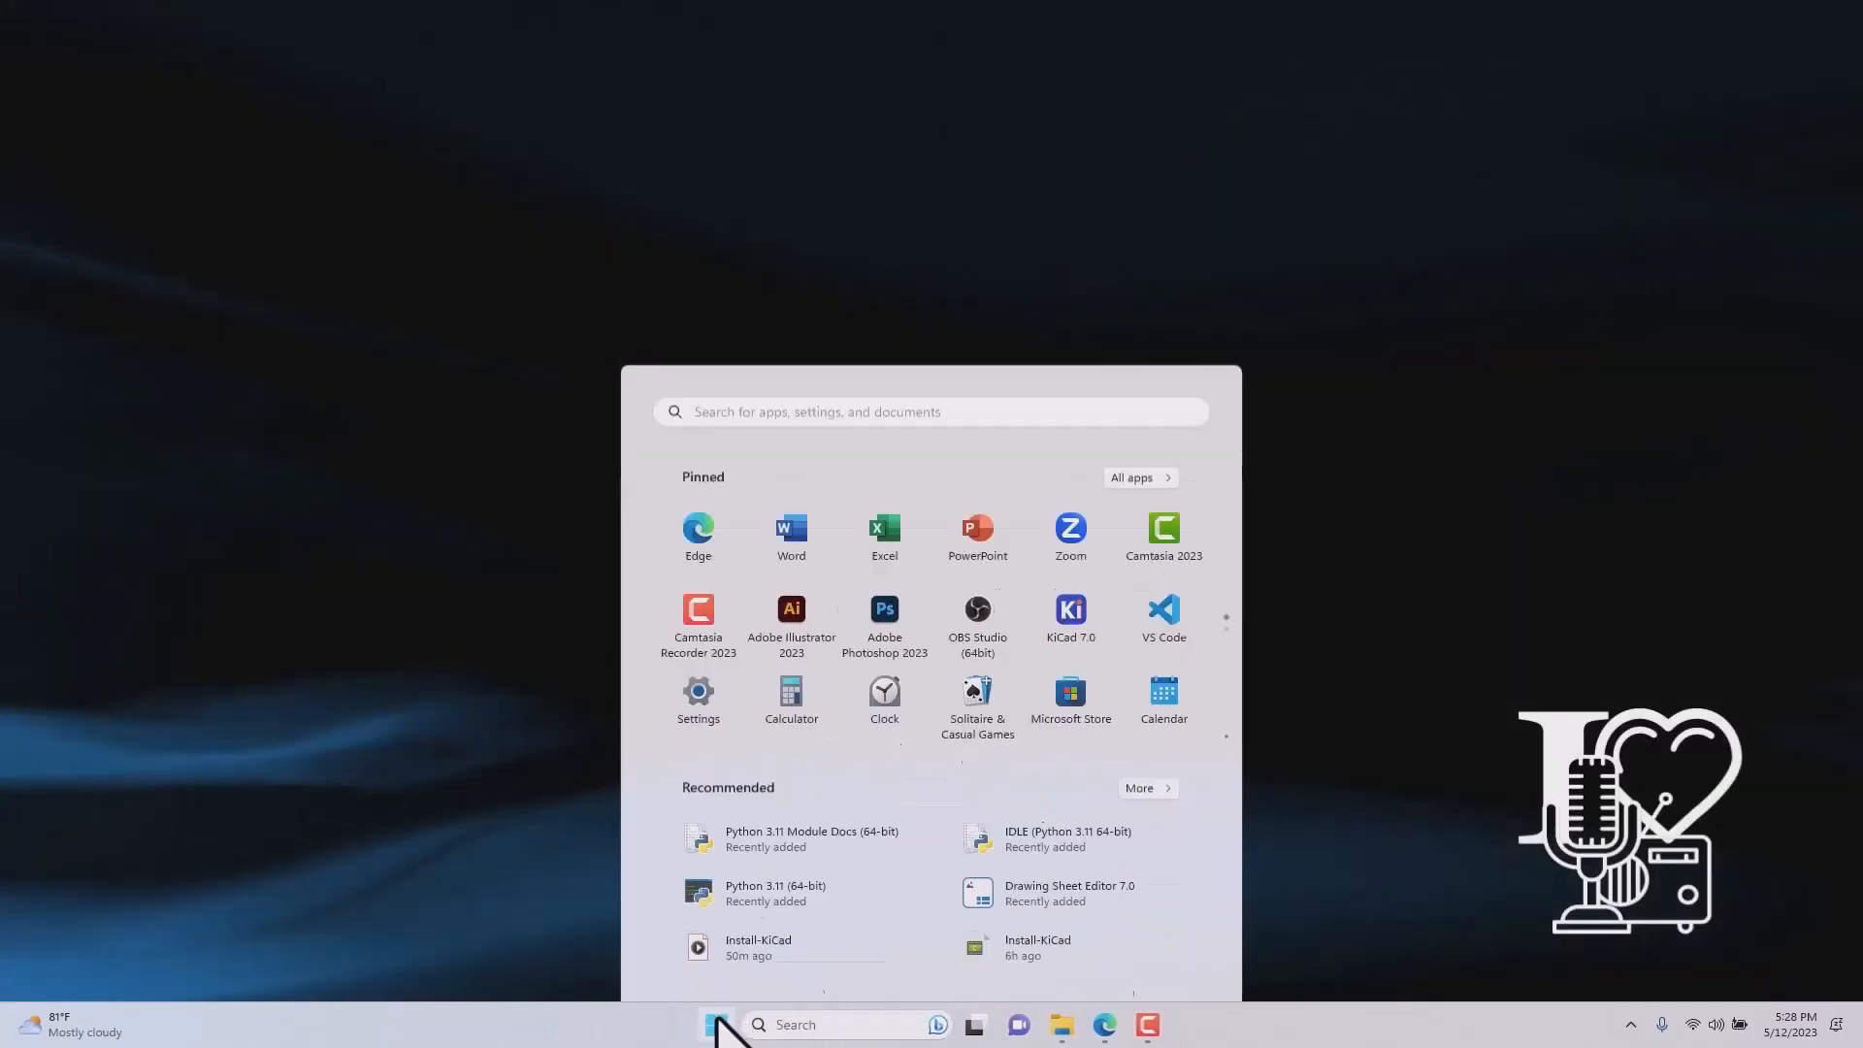
left_click(1160, 539)
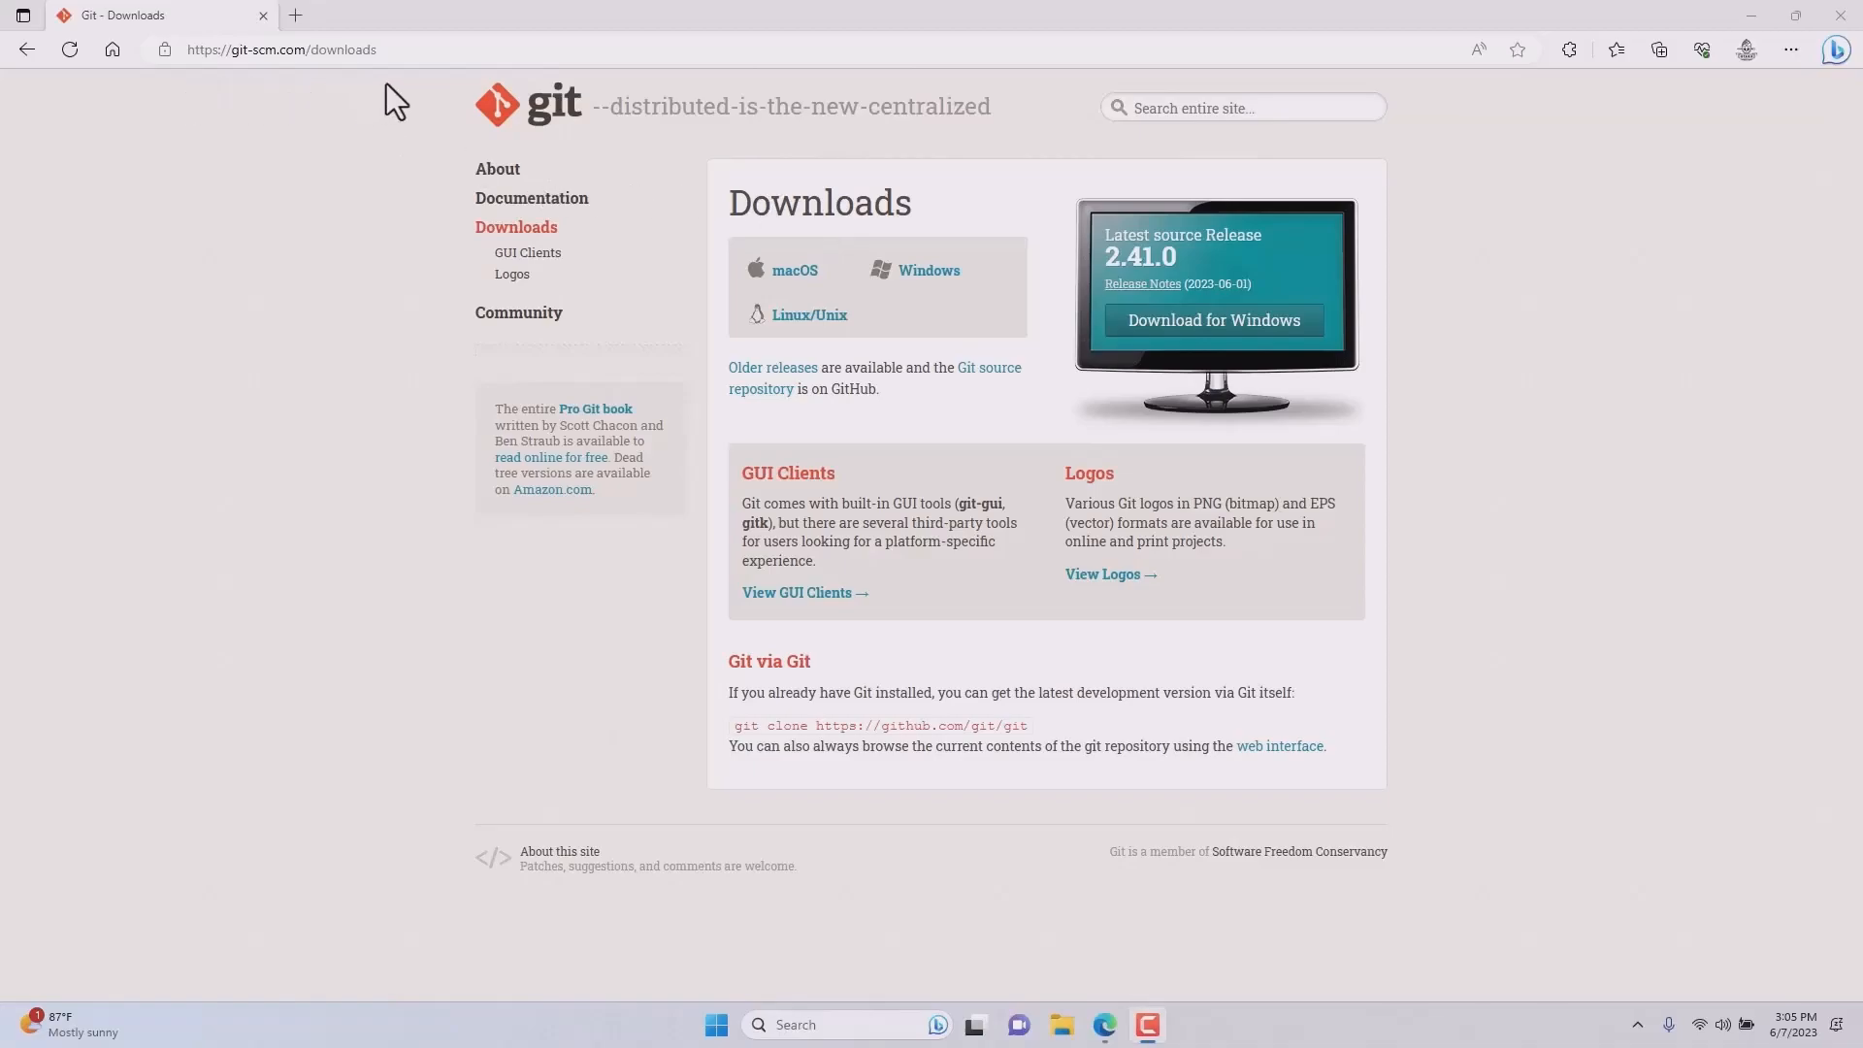
Download the 64-bit Git for Windows Setup and run Git-2.41.0-64-bit from the Downloads folder.
left_click(1195, 325)
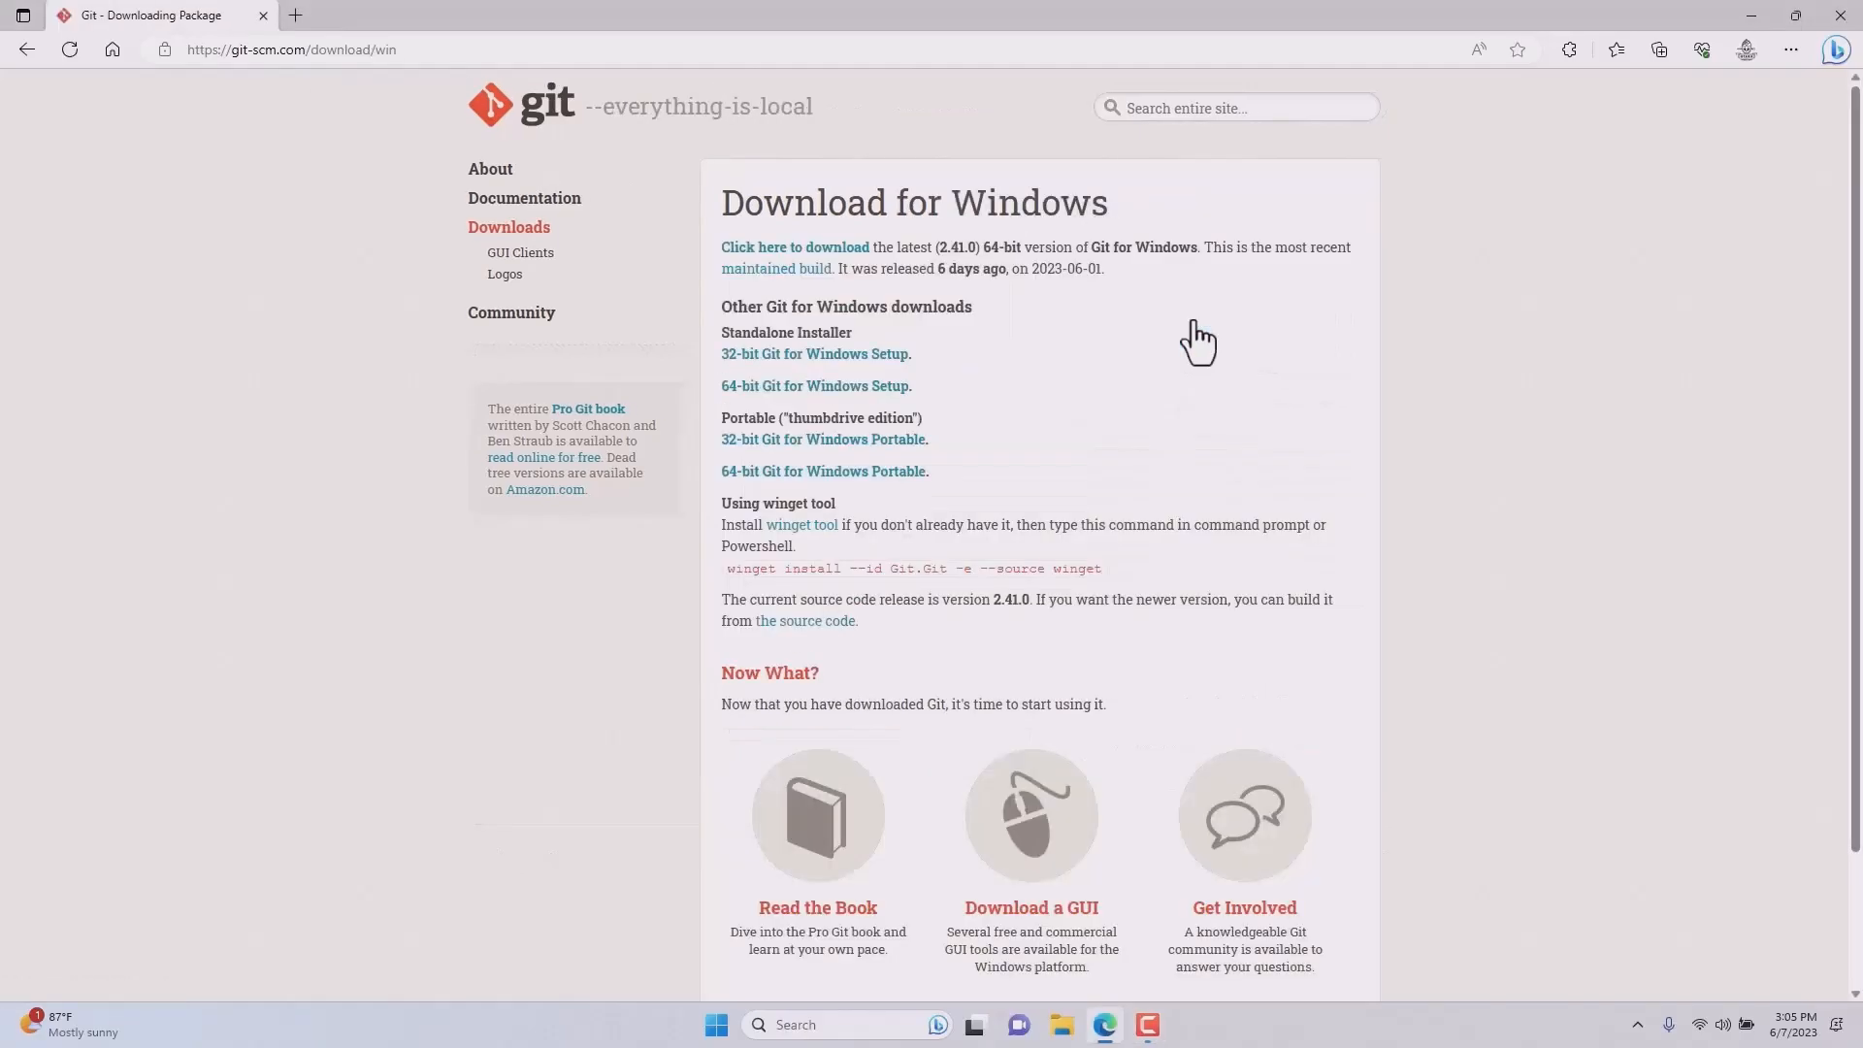
left_click(851, 391)
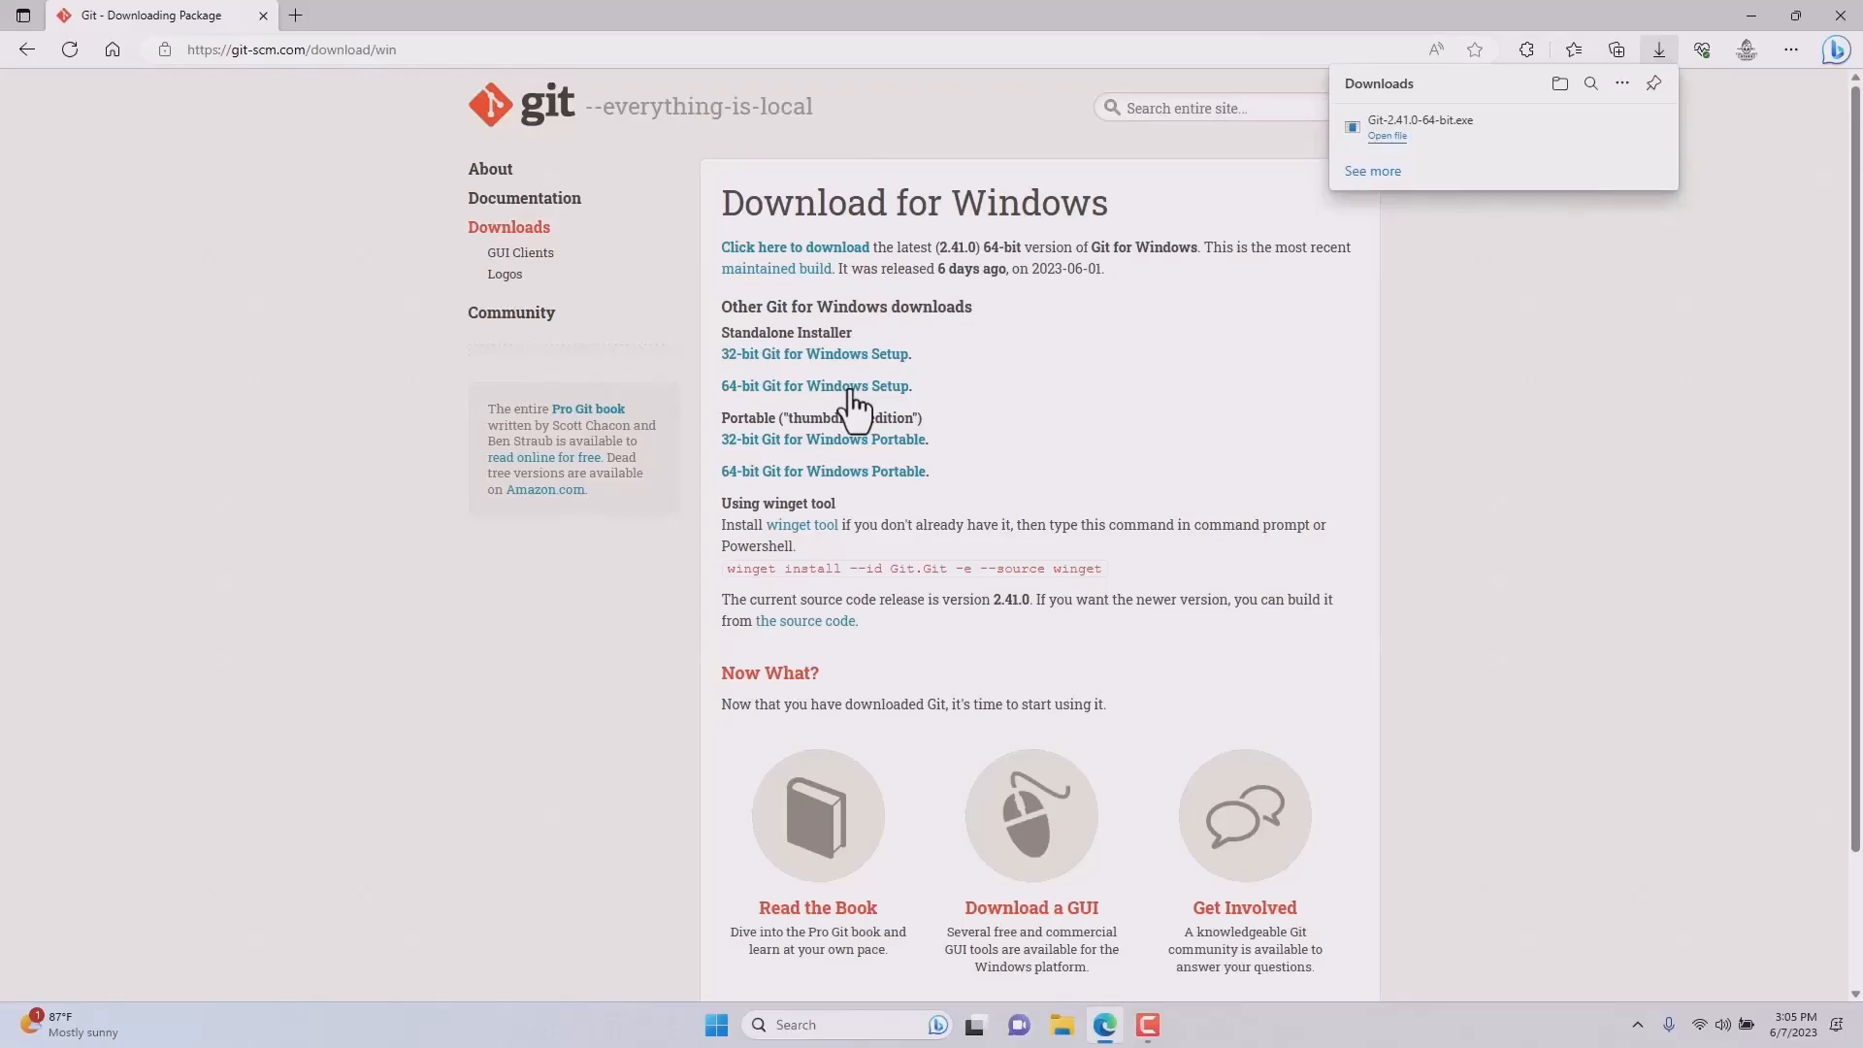
left_click(1059, 1031)
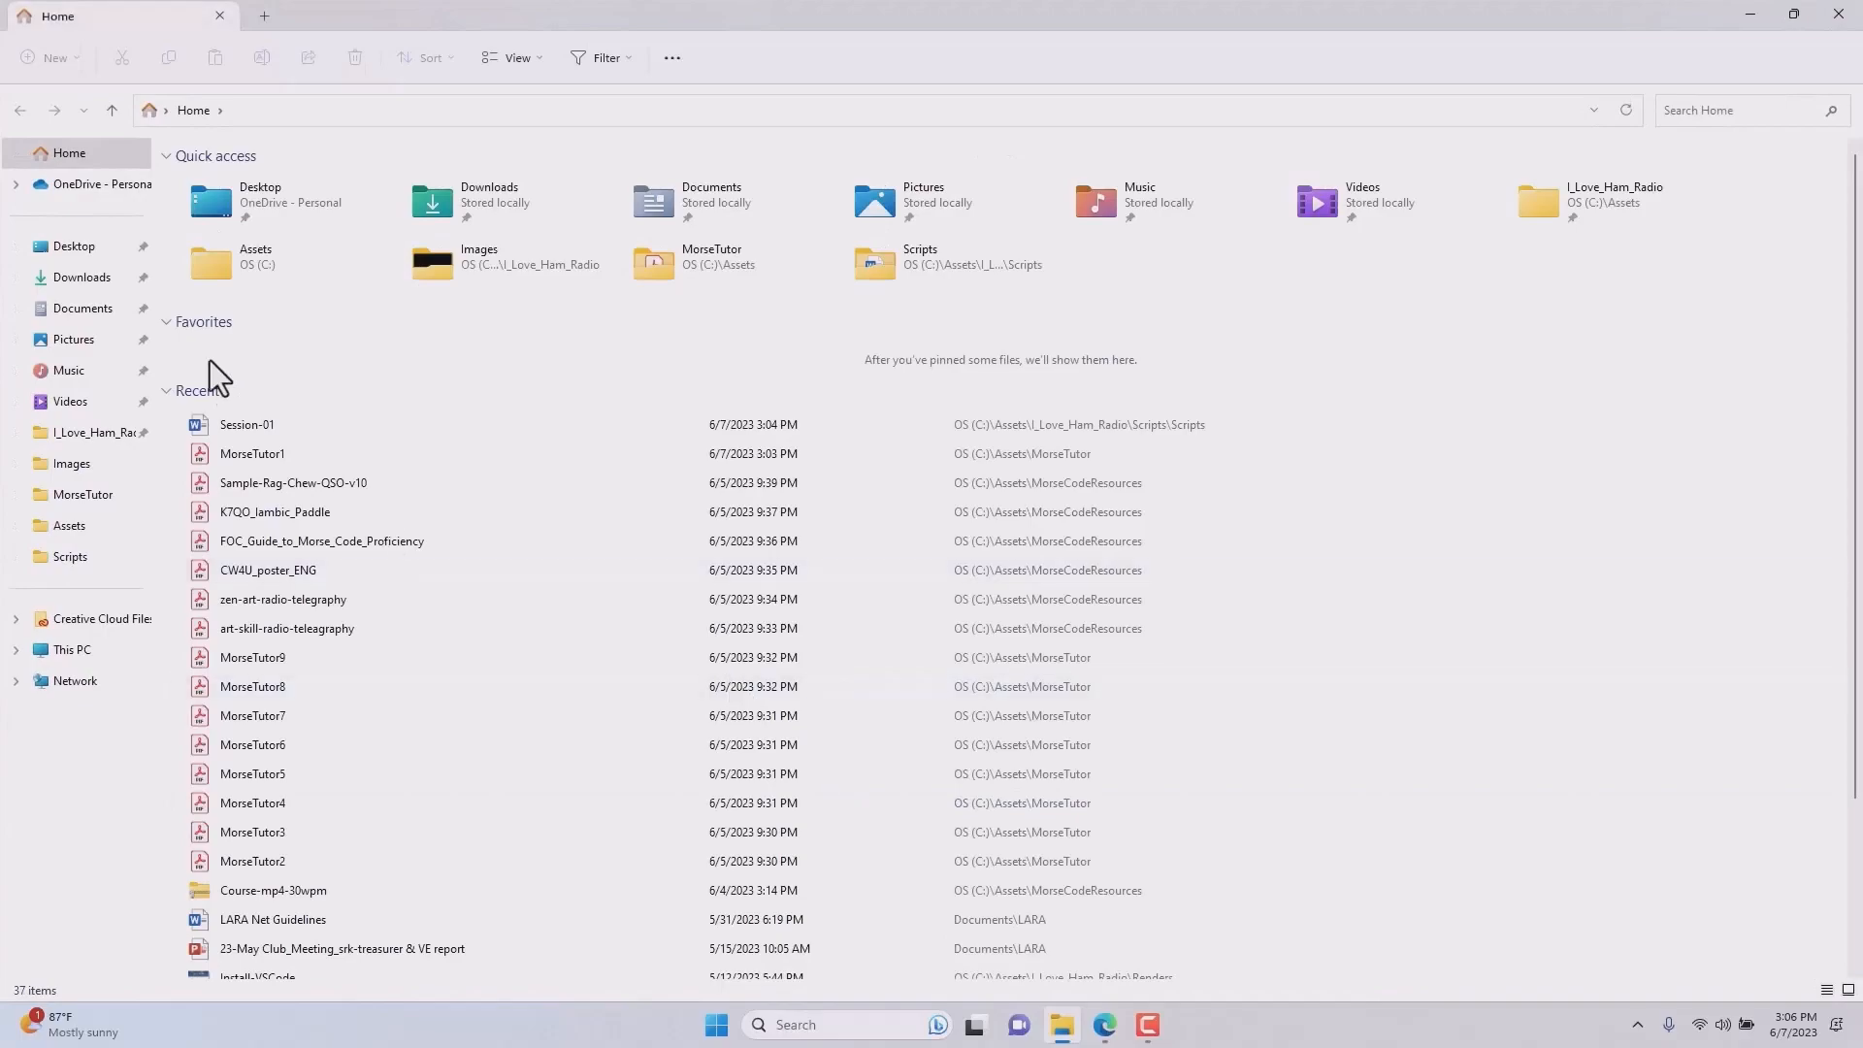
left_click(67, 279)
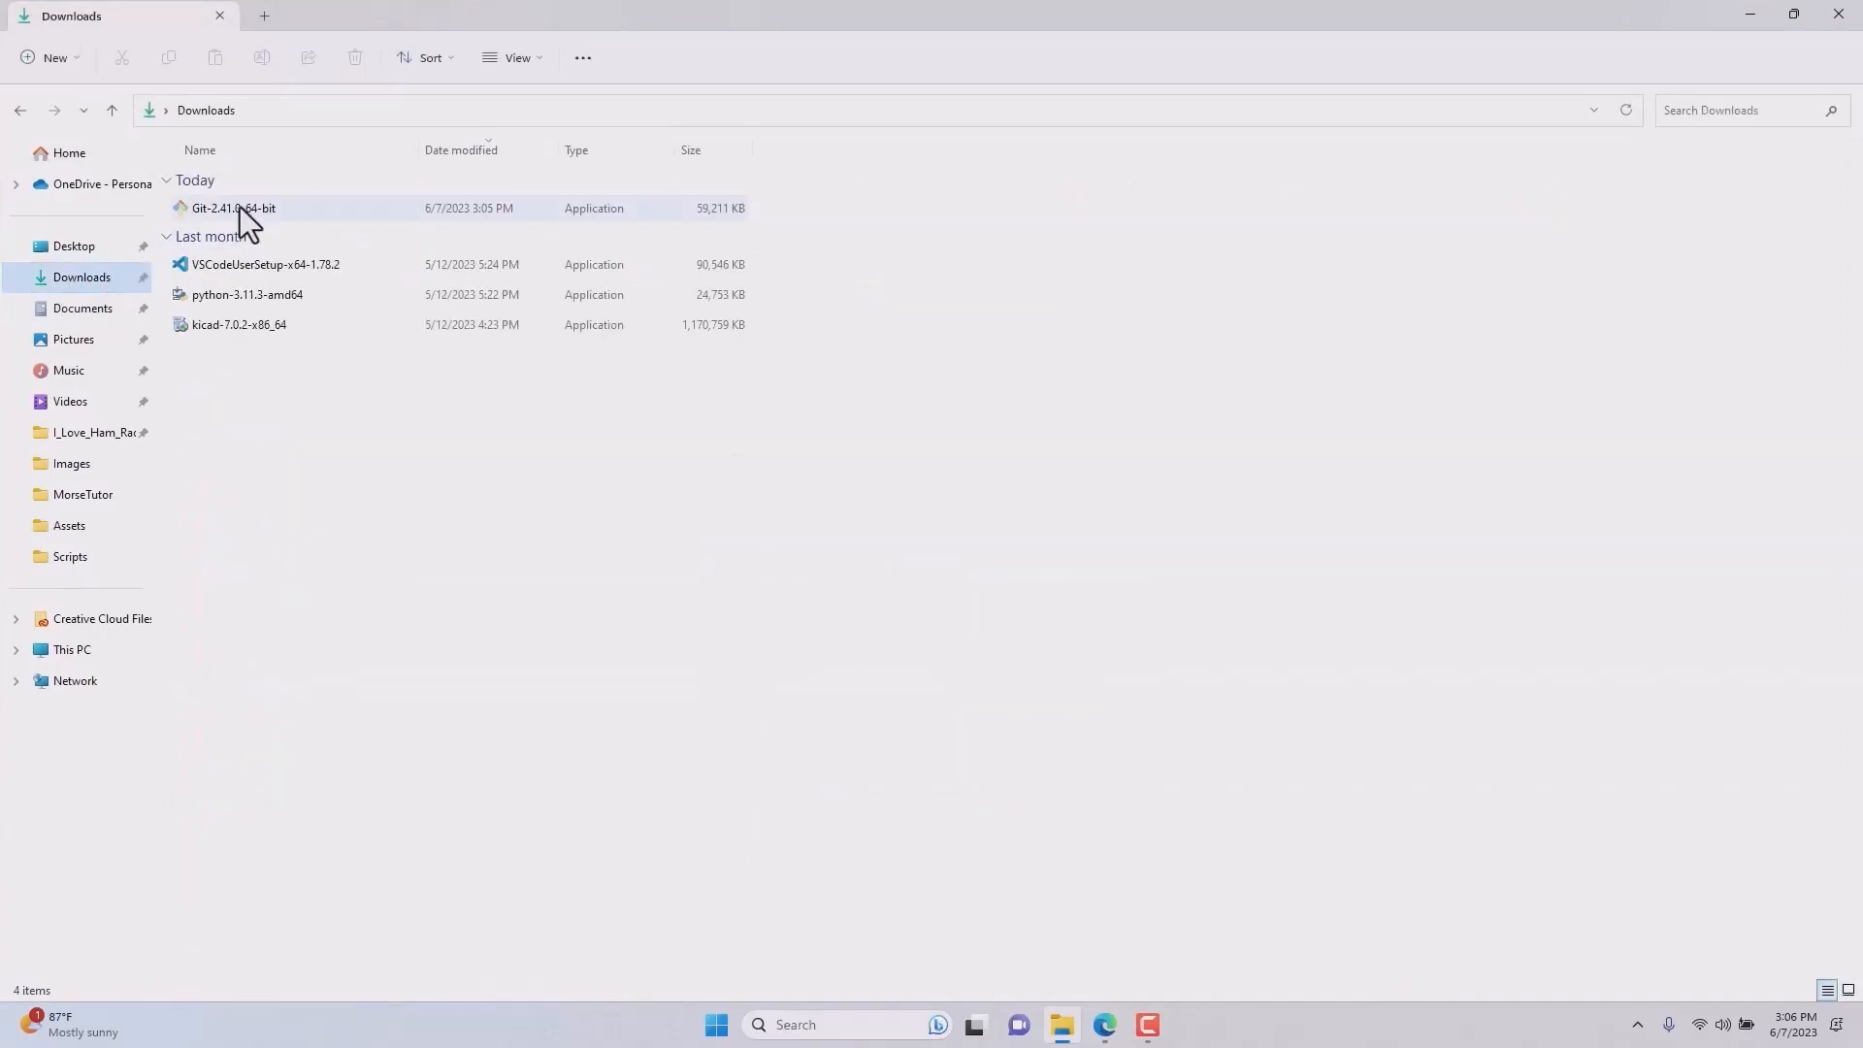
left_click(241, 208)
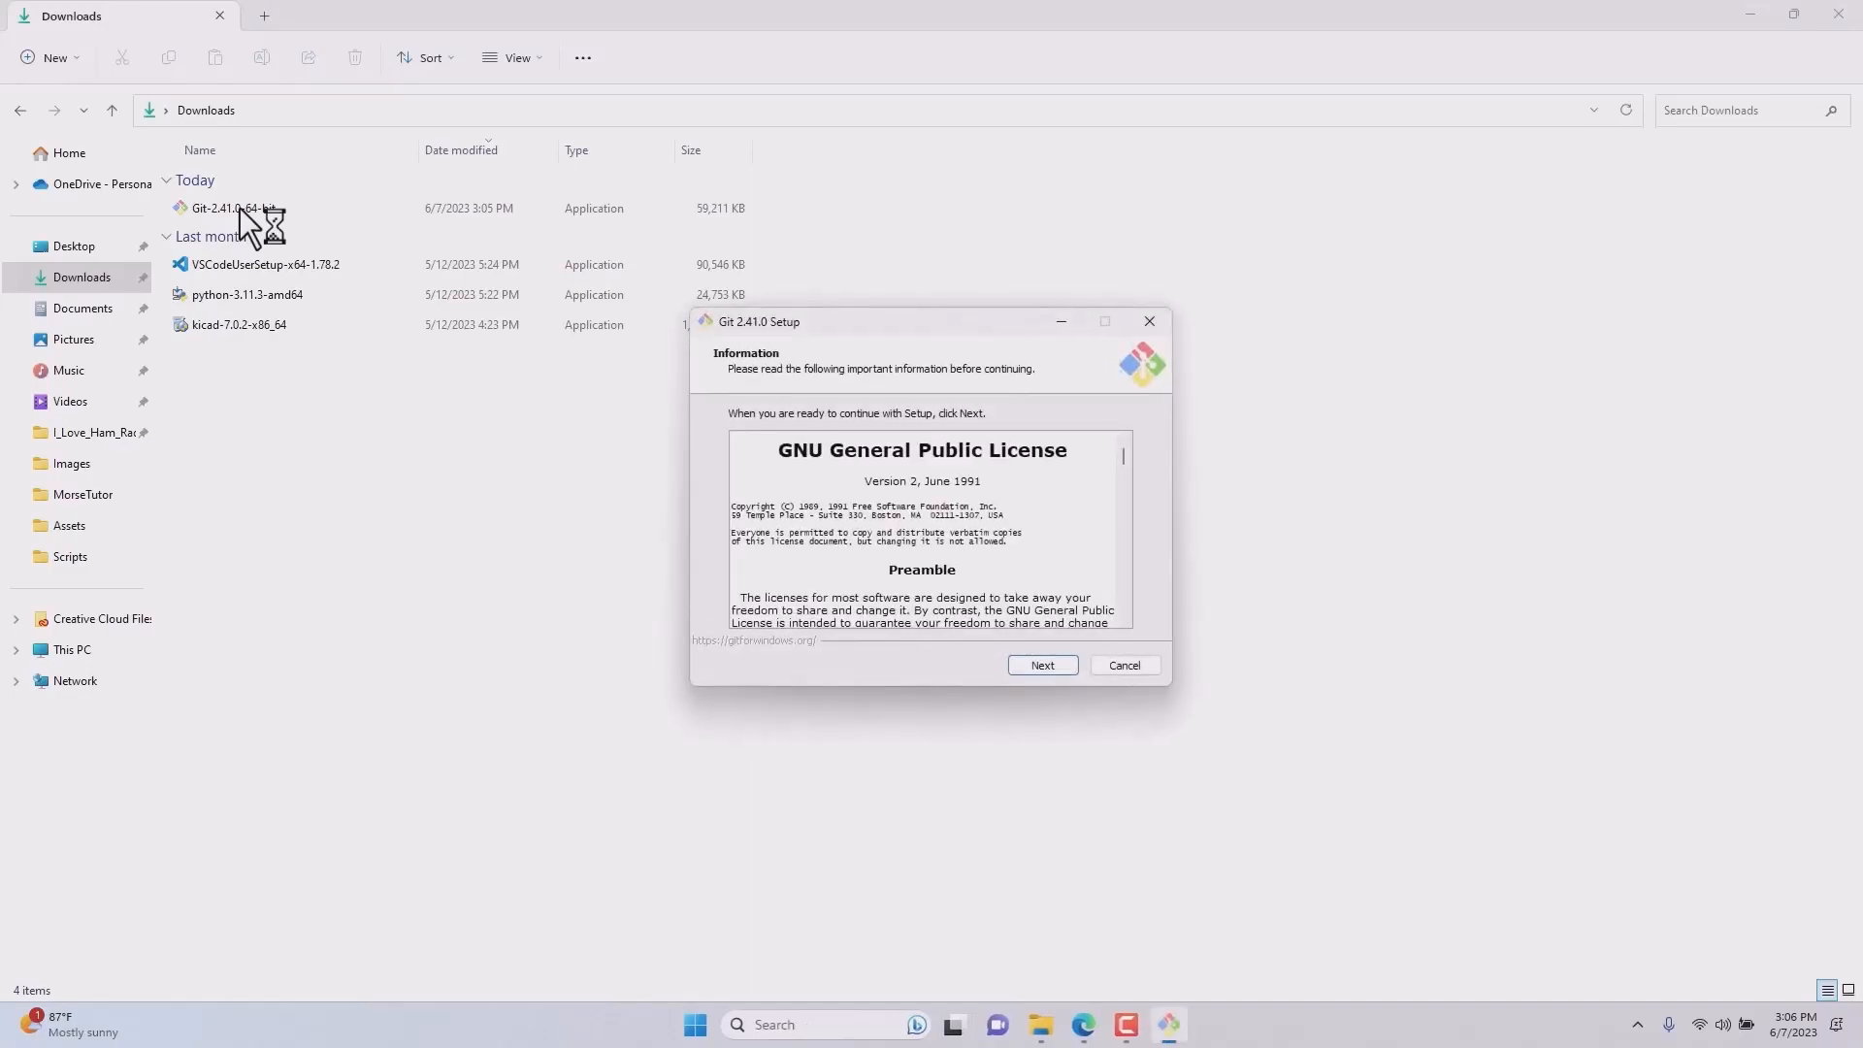
Accept the licence and default Git destination folder, and add the daily update check and the Git Bash Profile for Windows Terminal.
left_click(1040, 667)
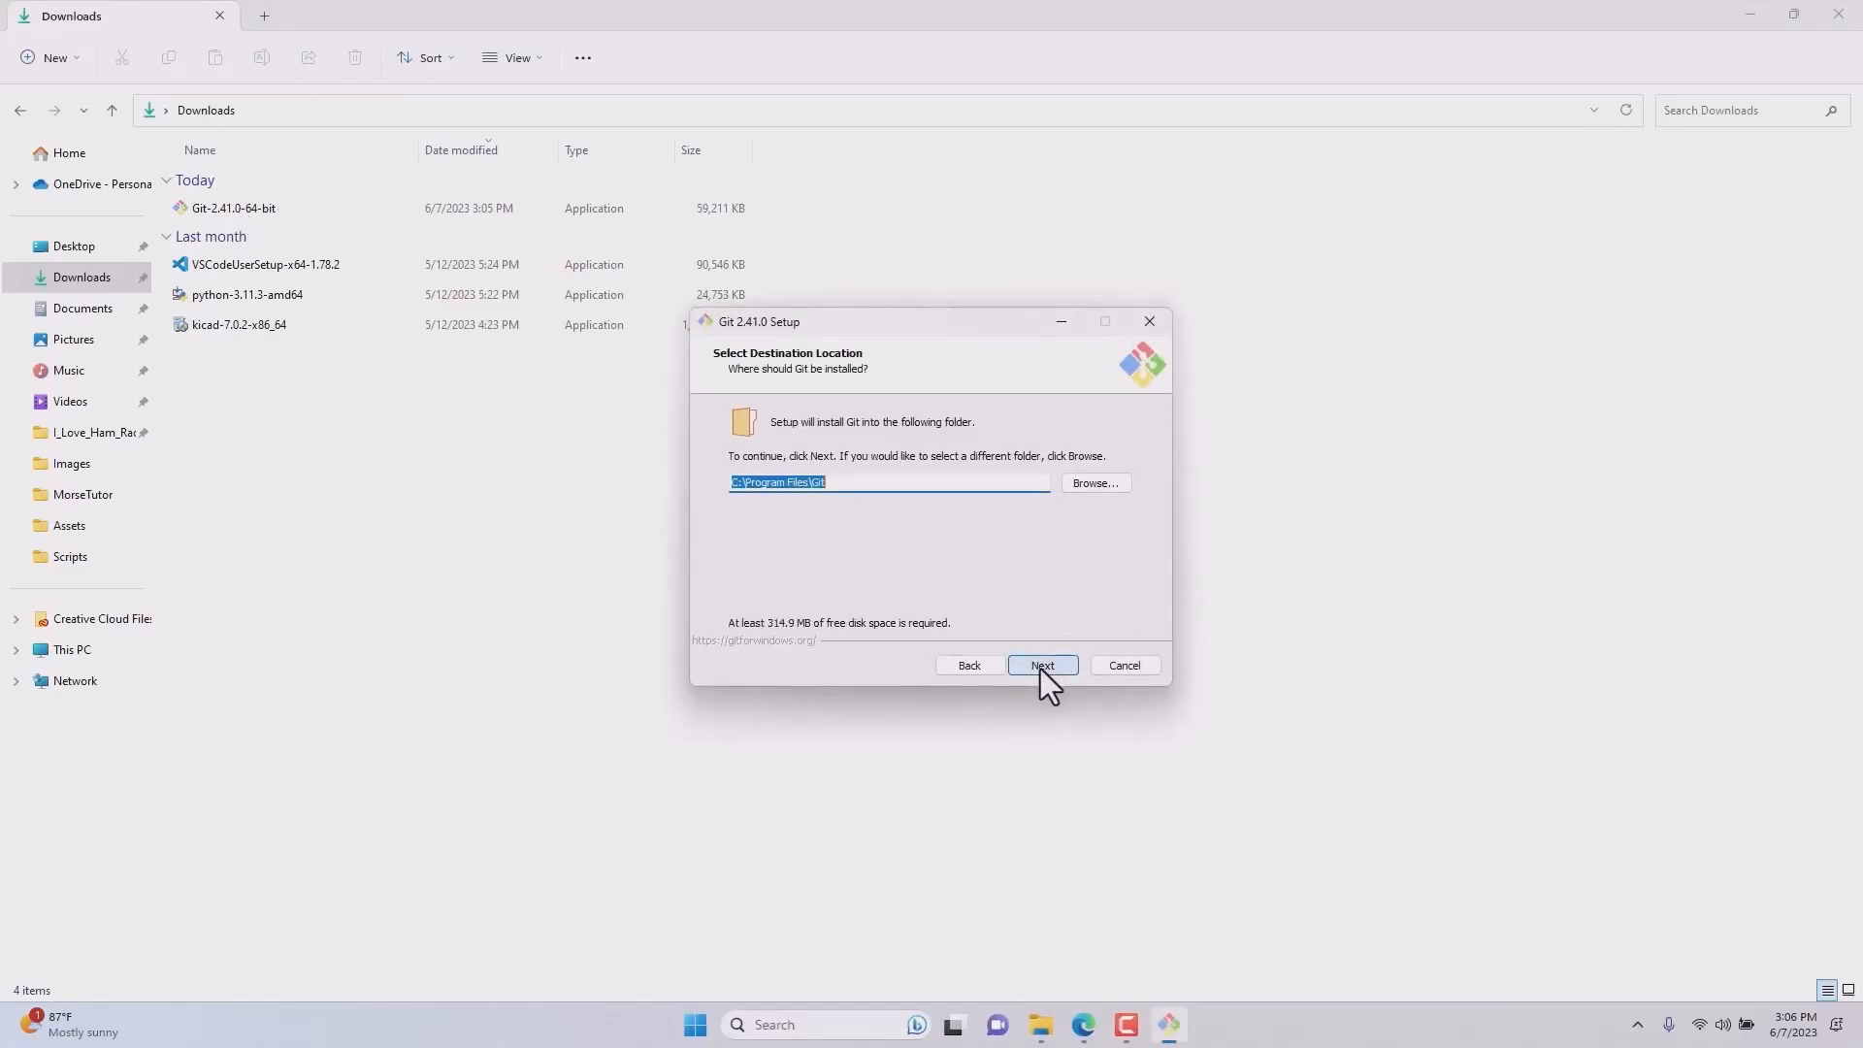
left_click(1041, 666)
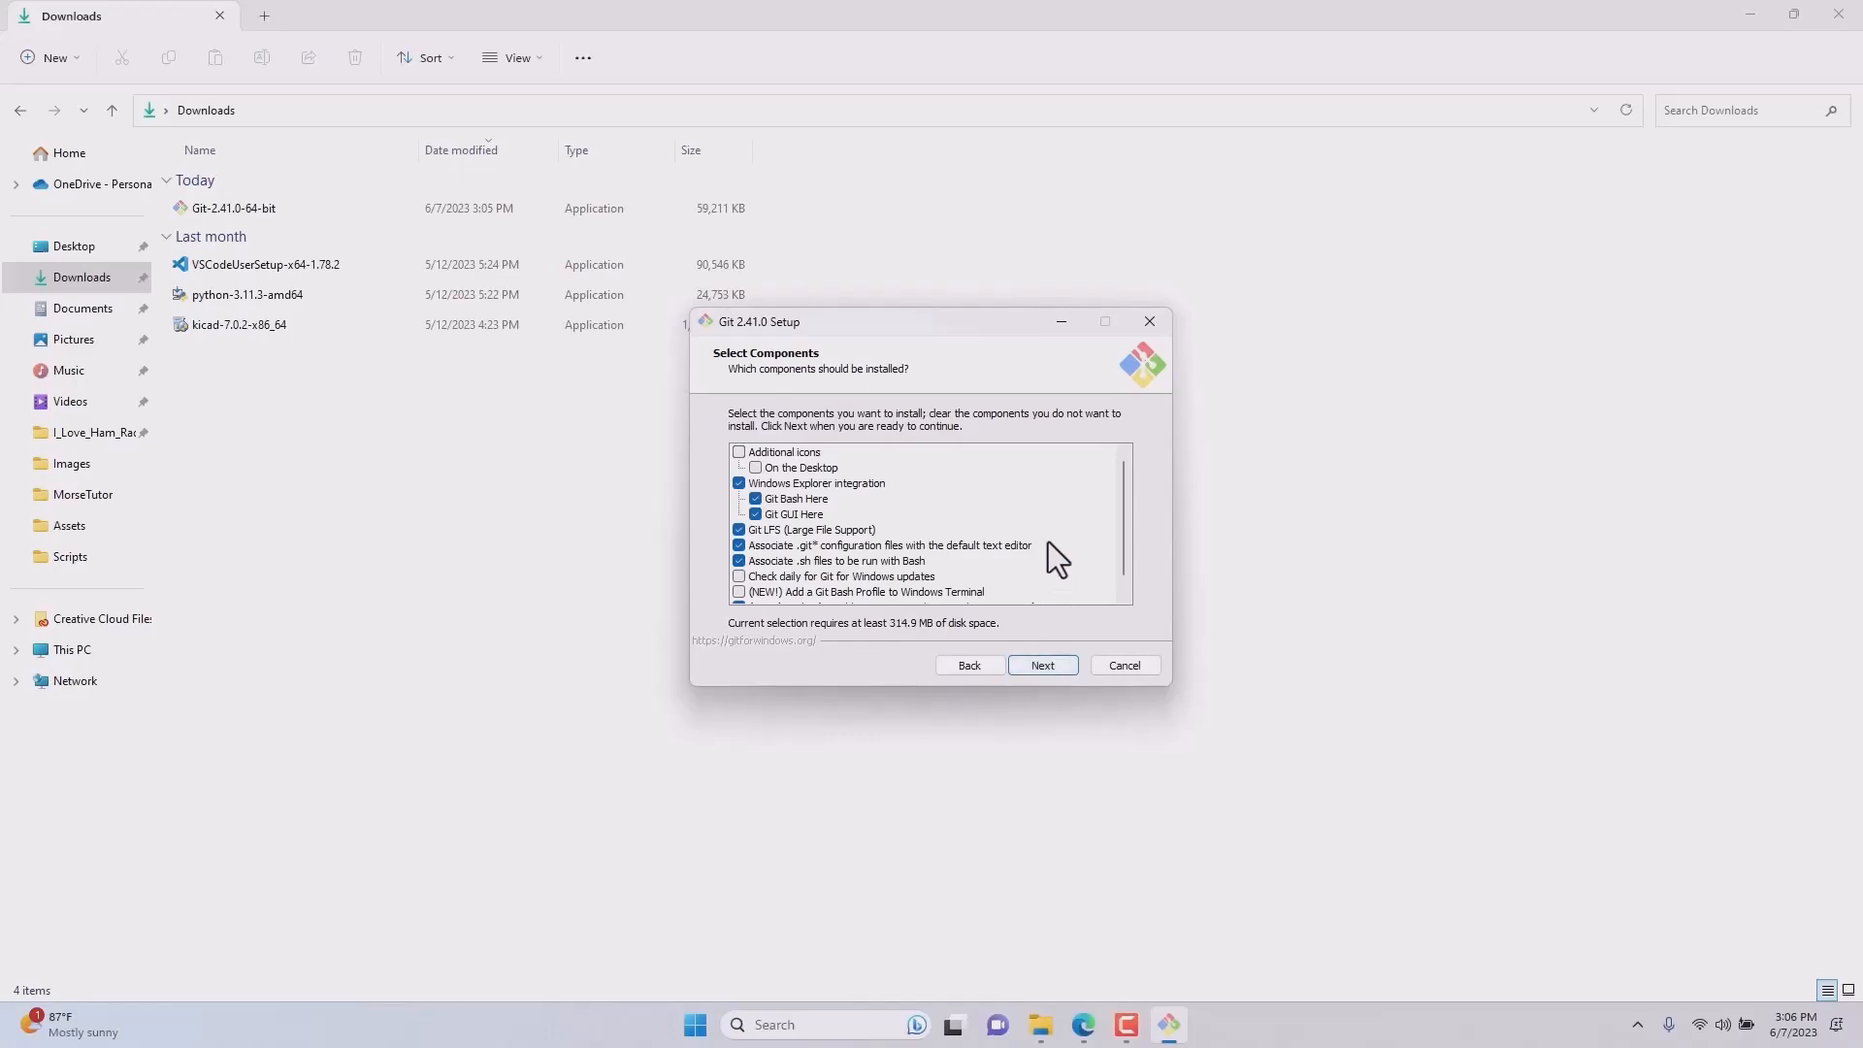
scroll(1048, 542, "down", 1)
scroll(1048, 542, "down", 1)
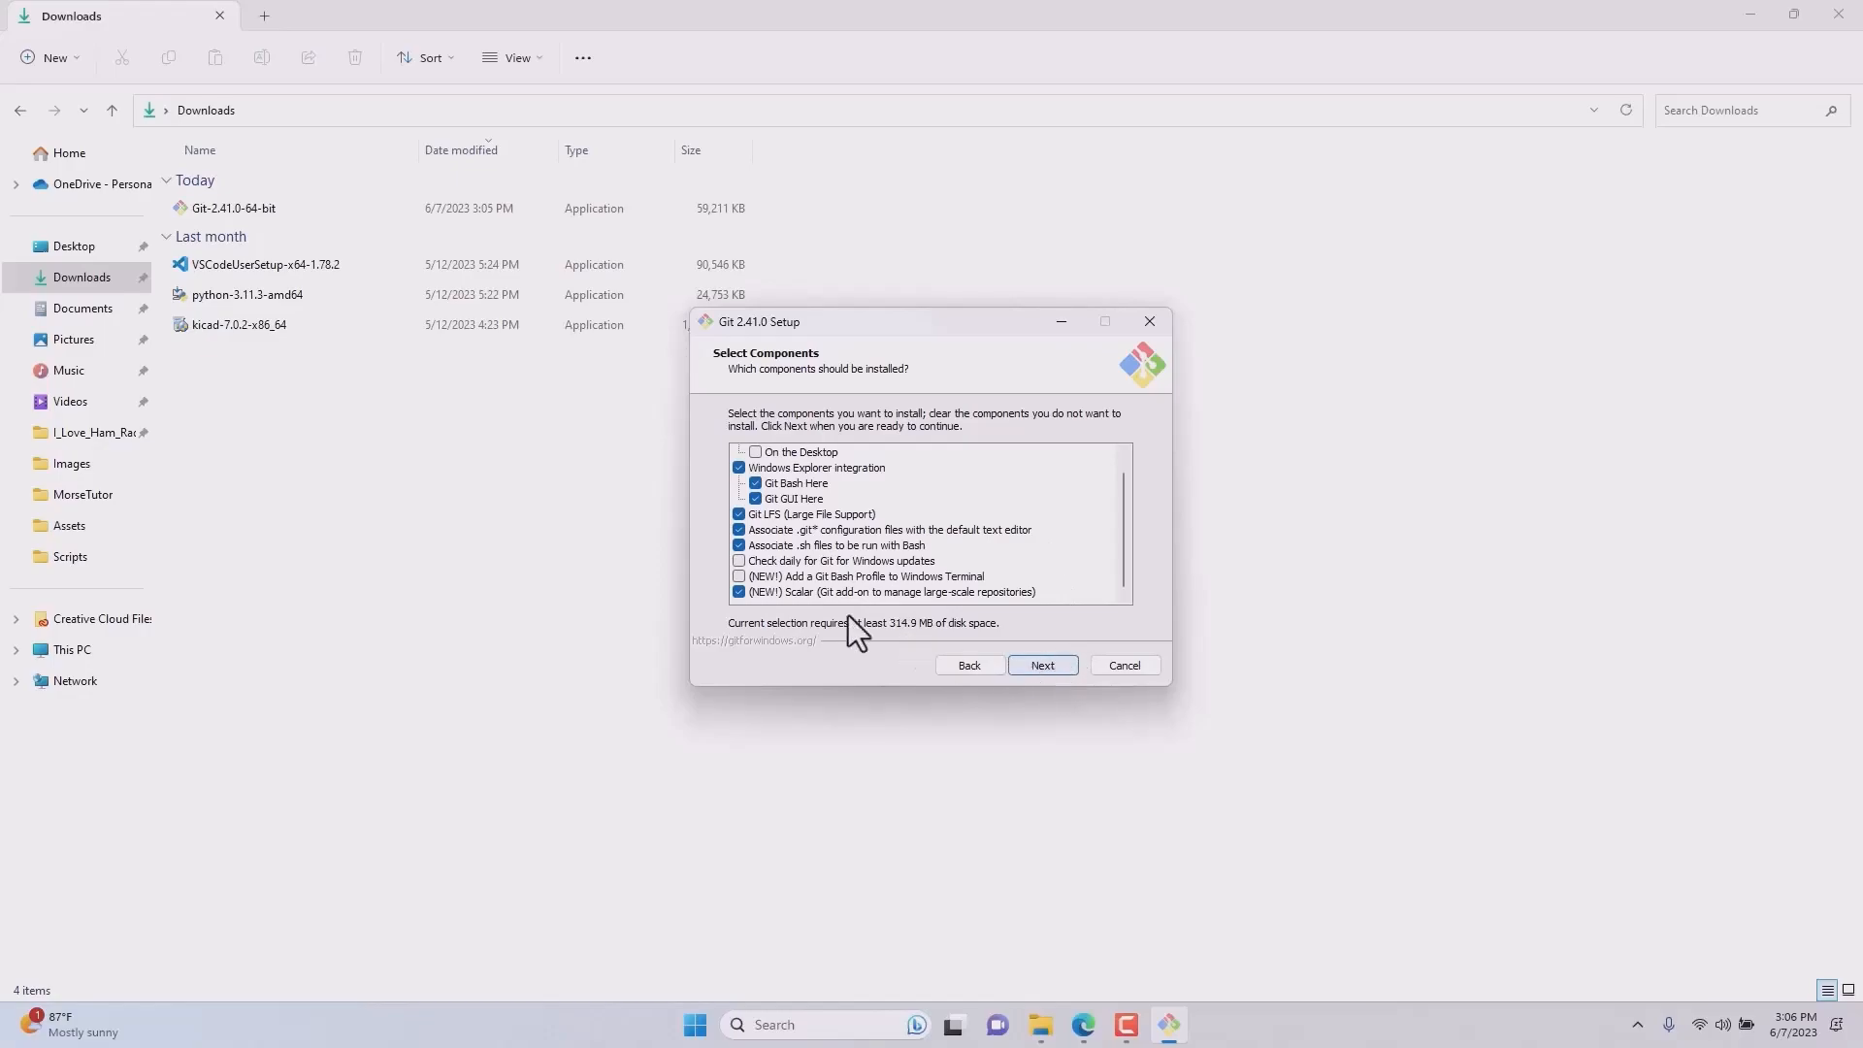
left_click(739, 562)
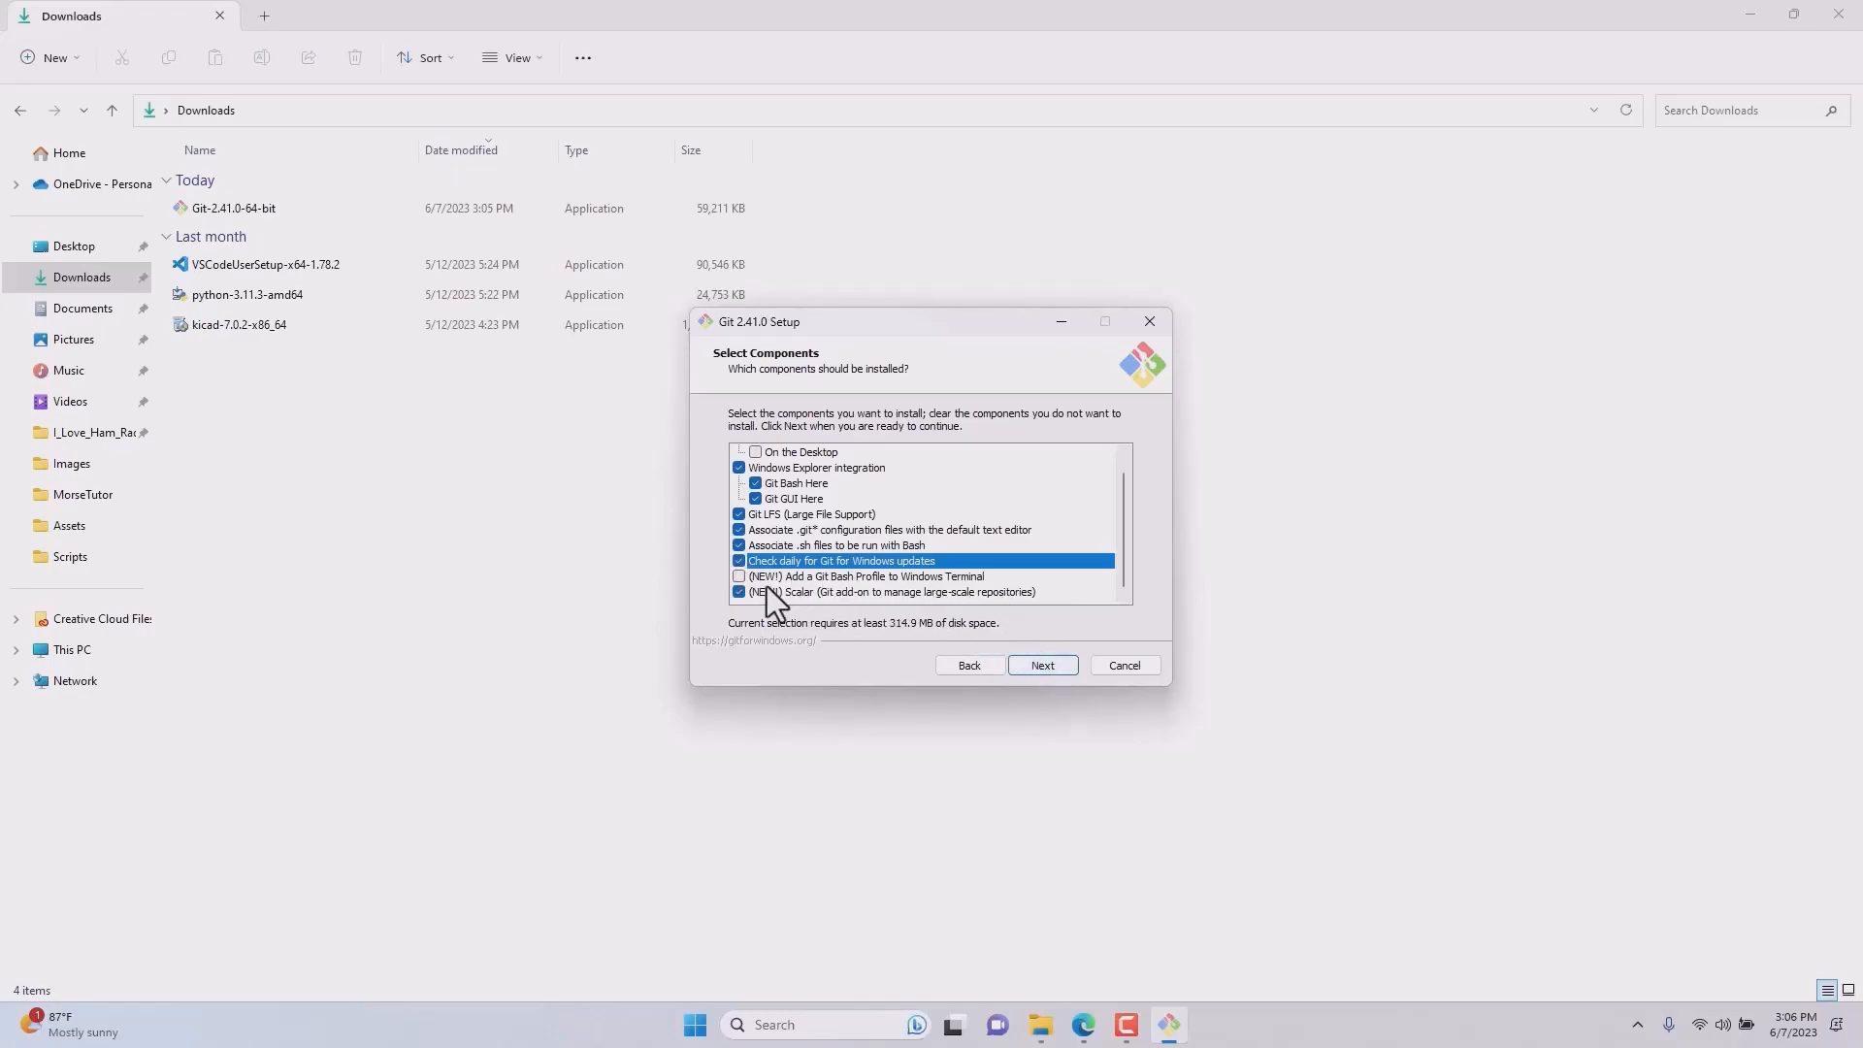
left_click(739, 576)
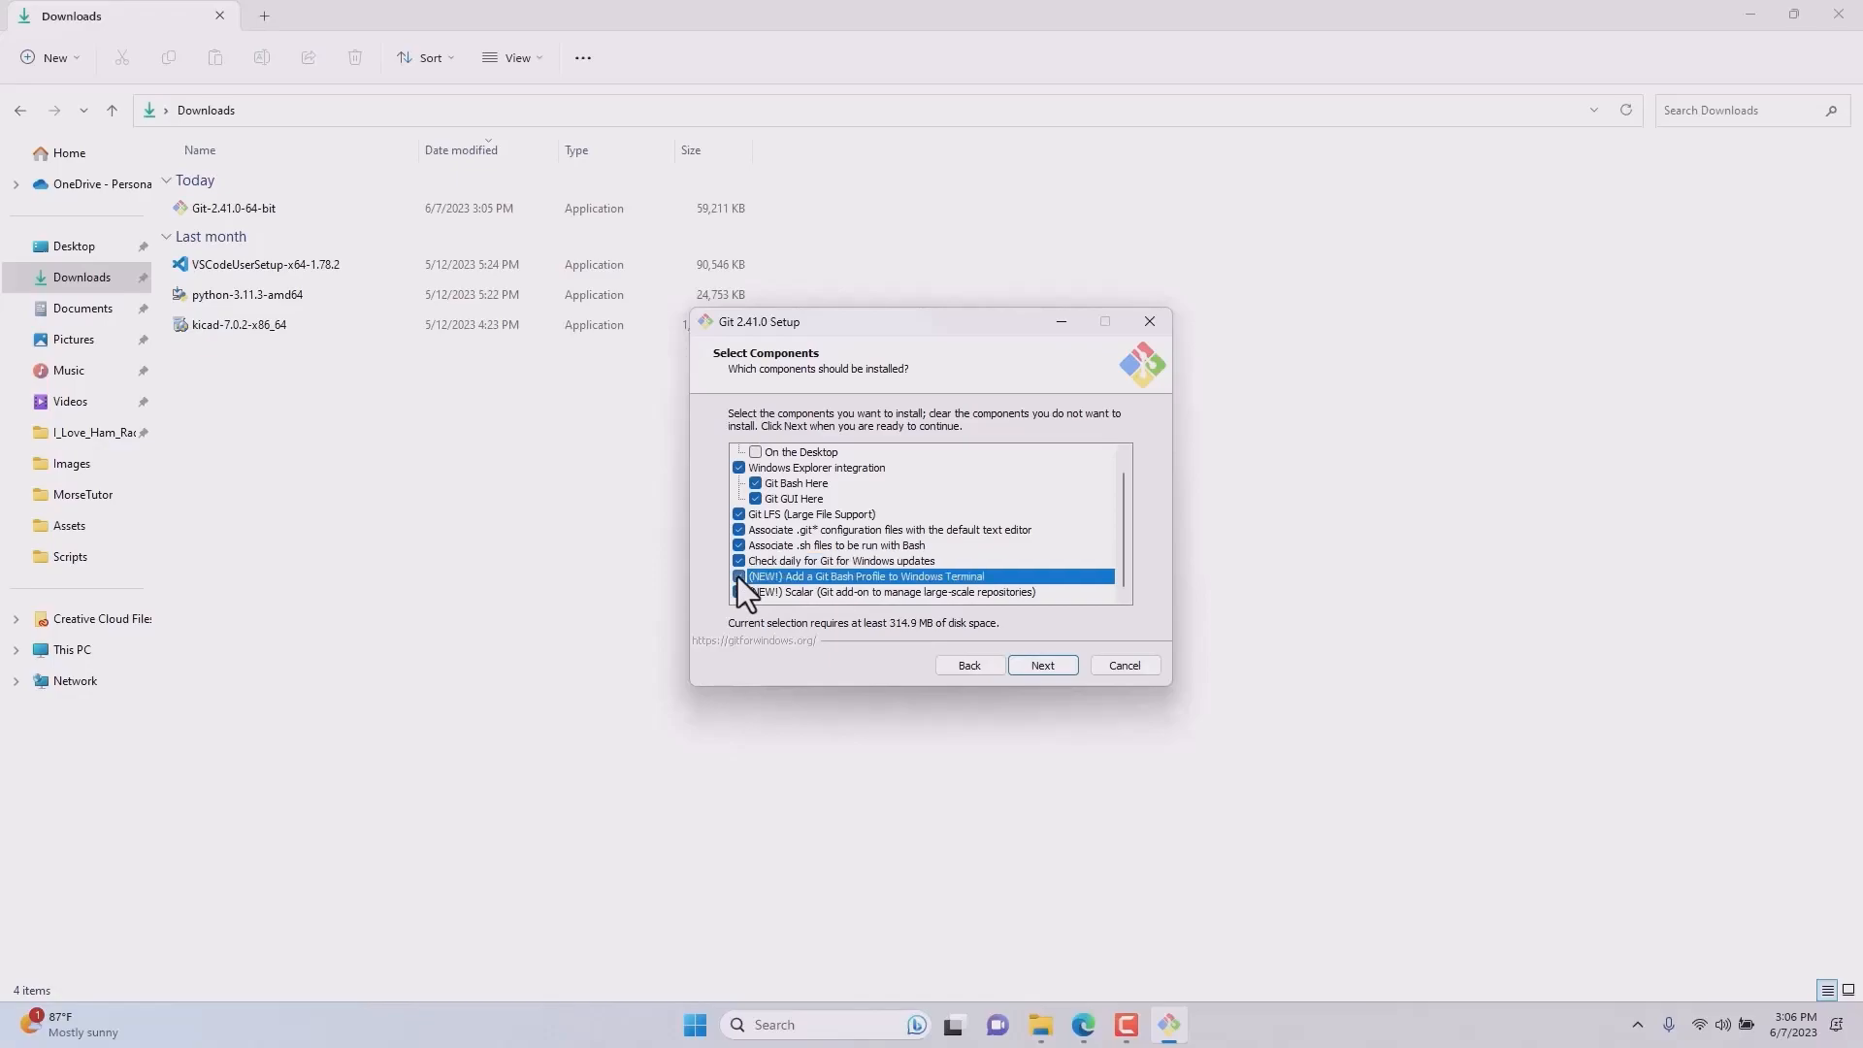
left_click(1040, 666)
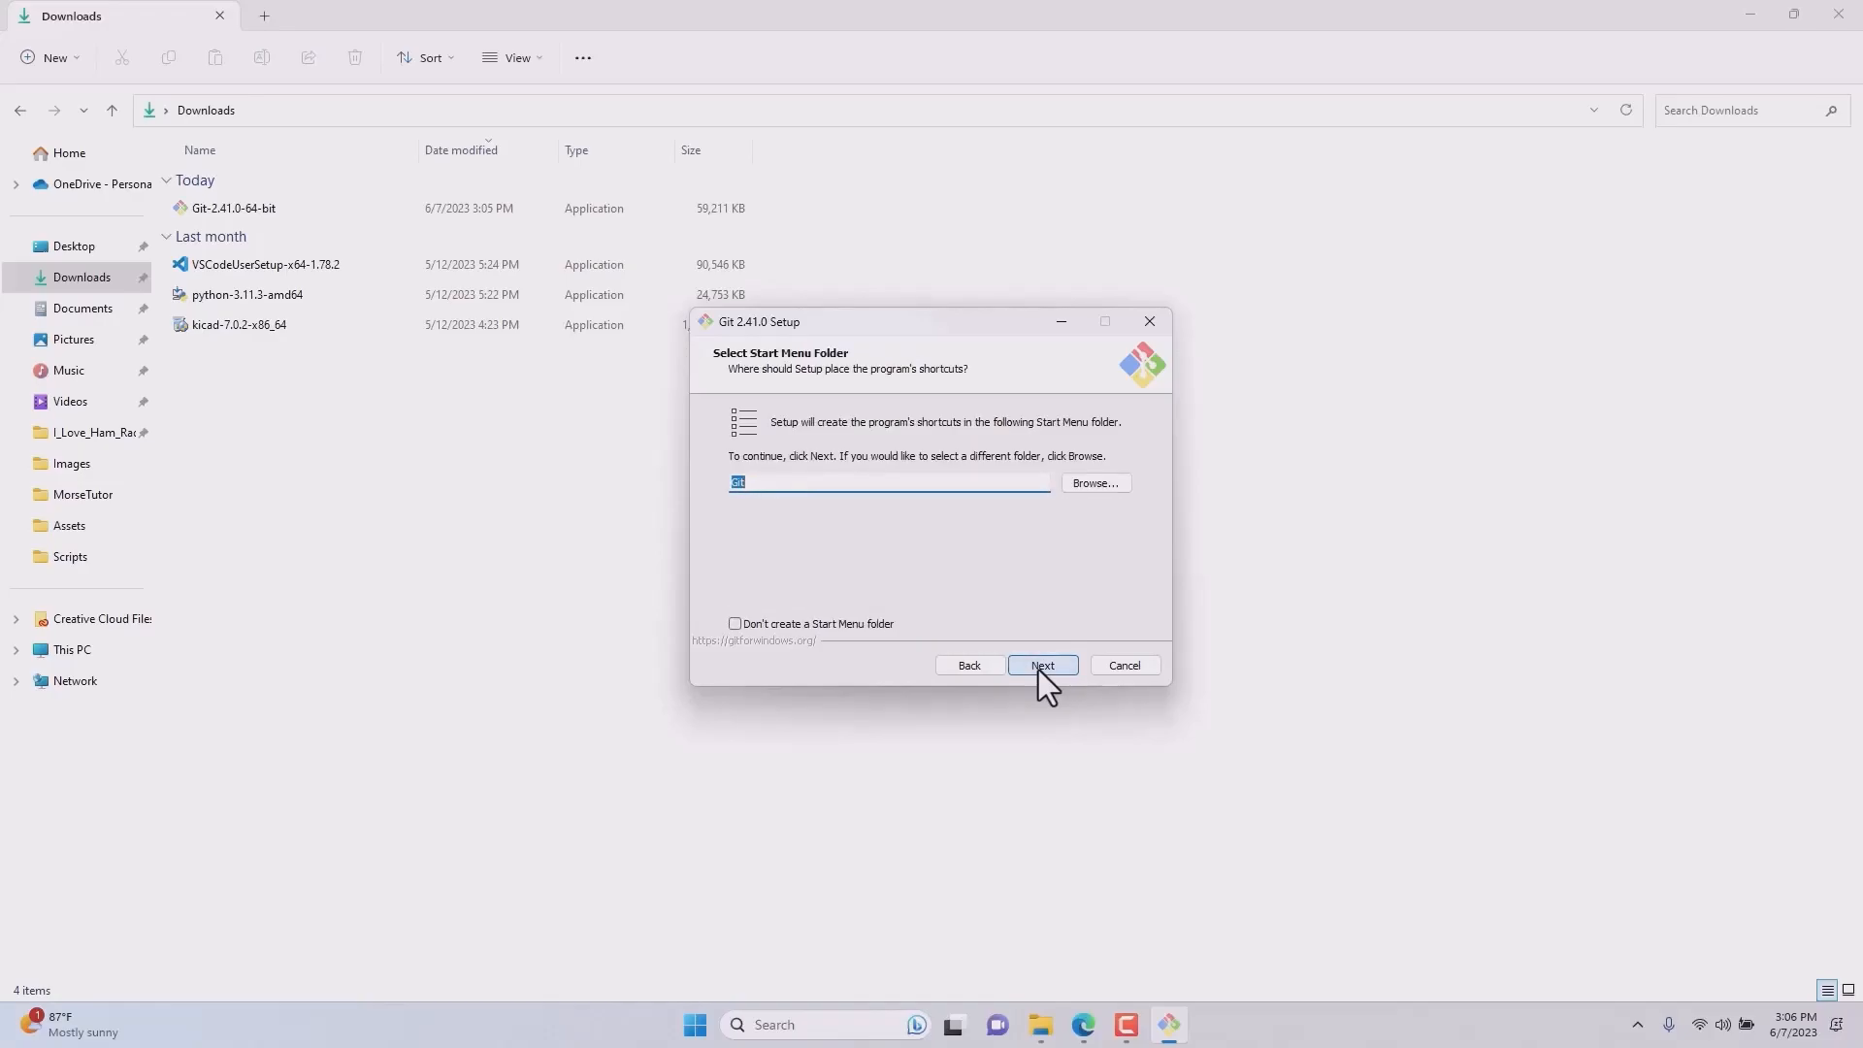
Accept the Git Start Menu folder and keep Vim as Git's default editor.
left_click(1041, 665)
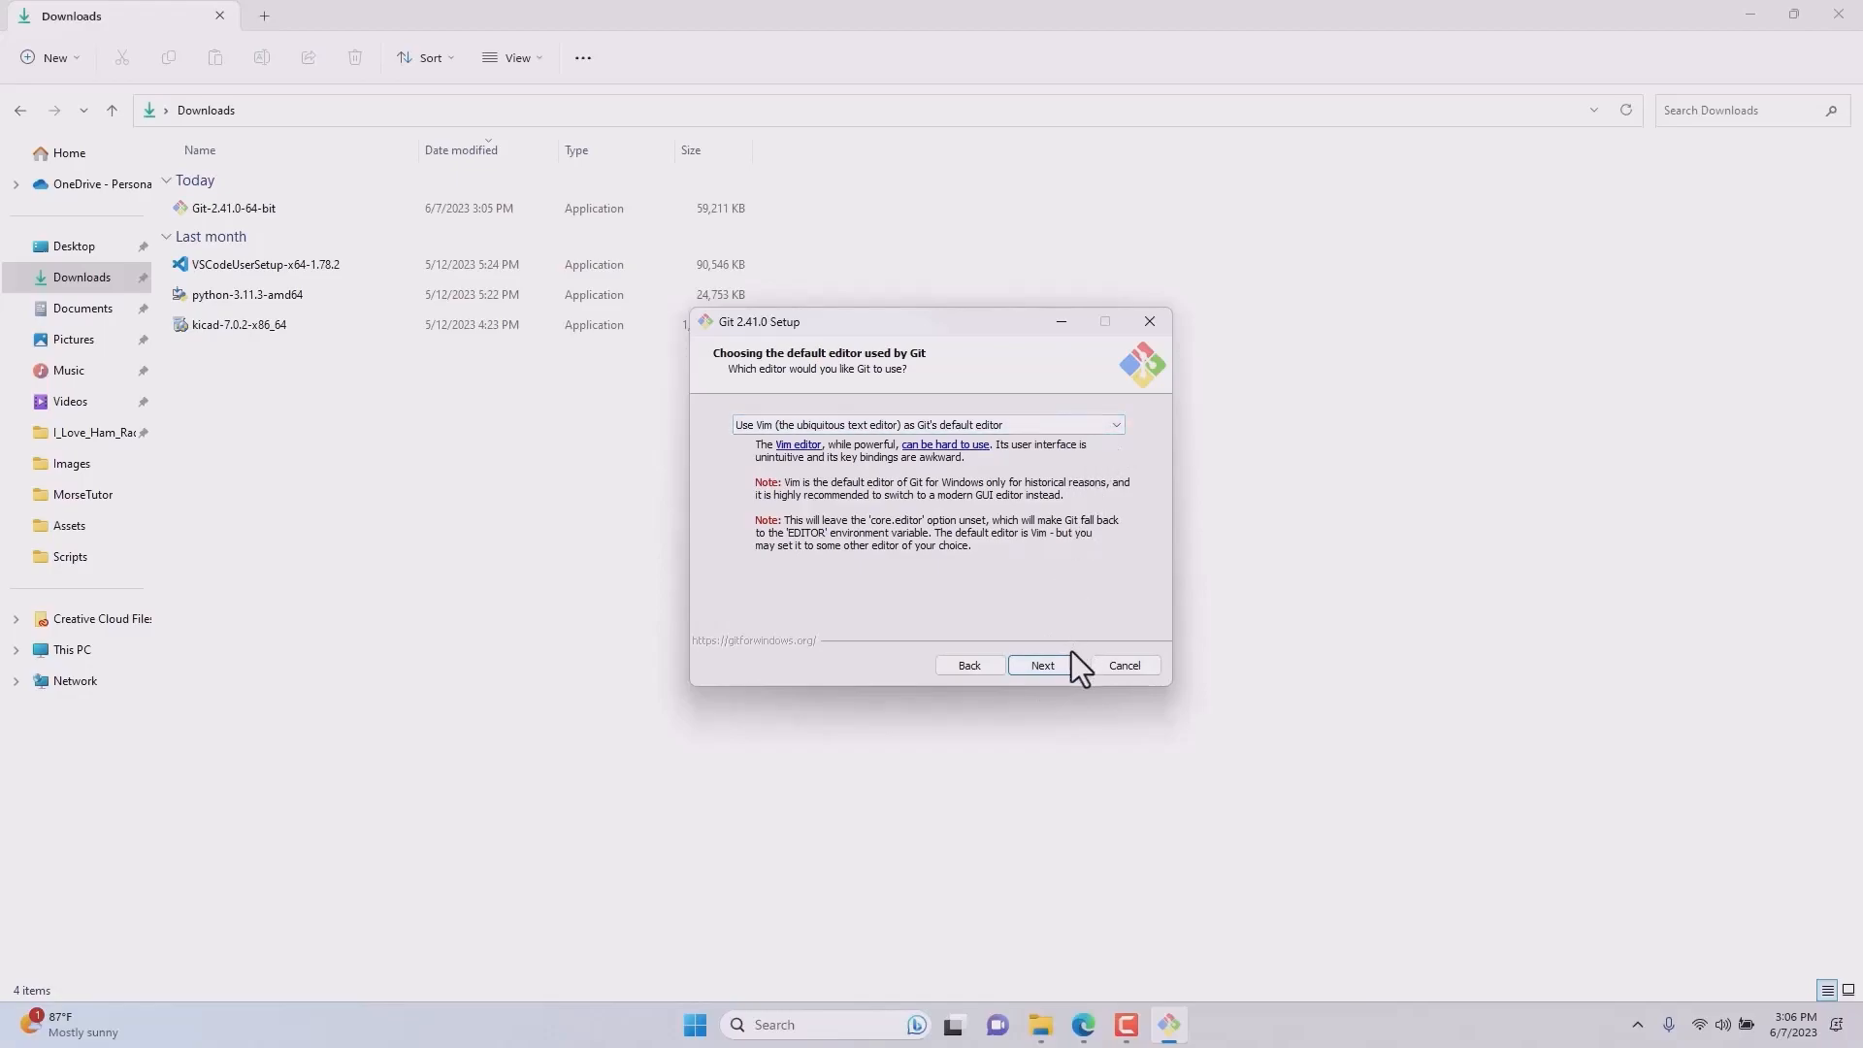
left_click(1119, 427)
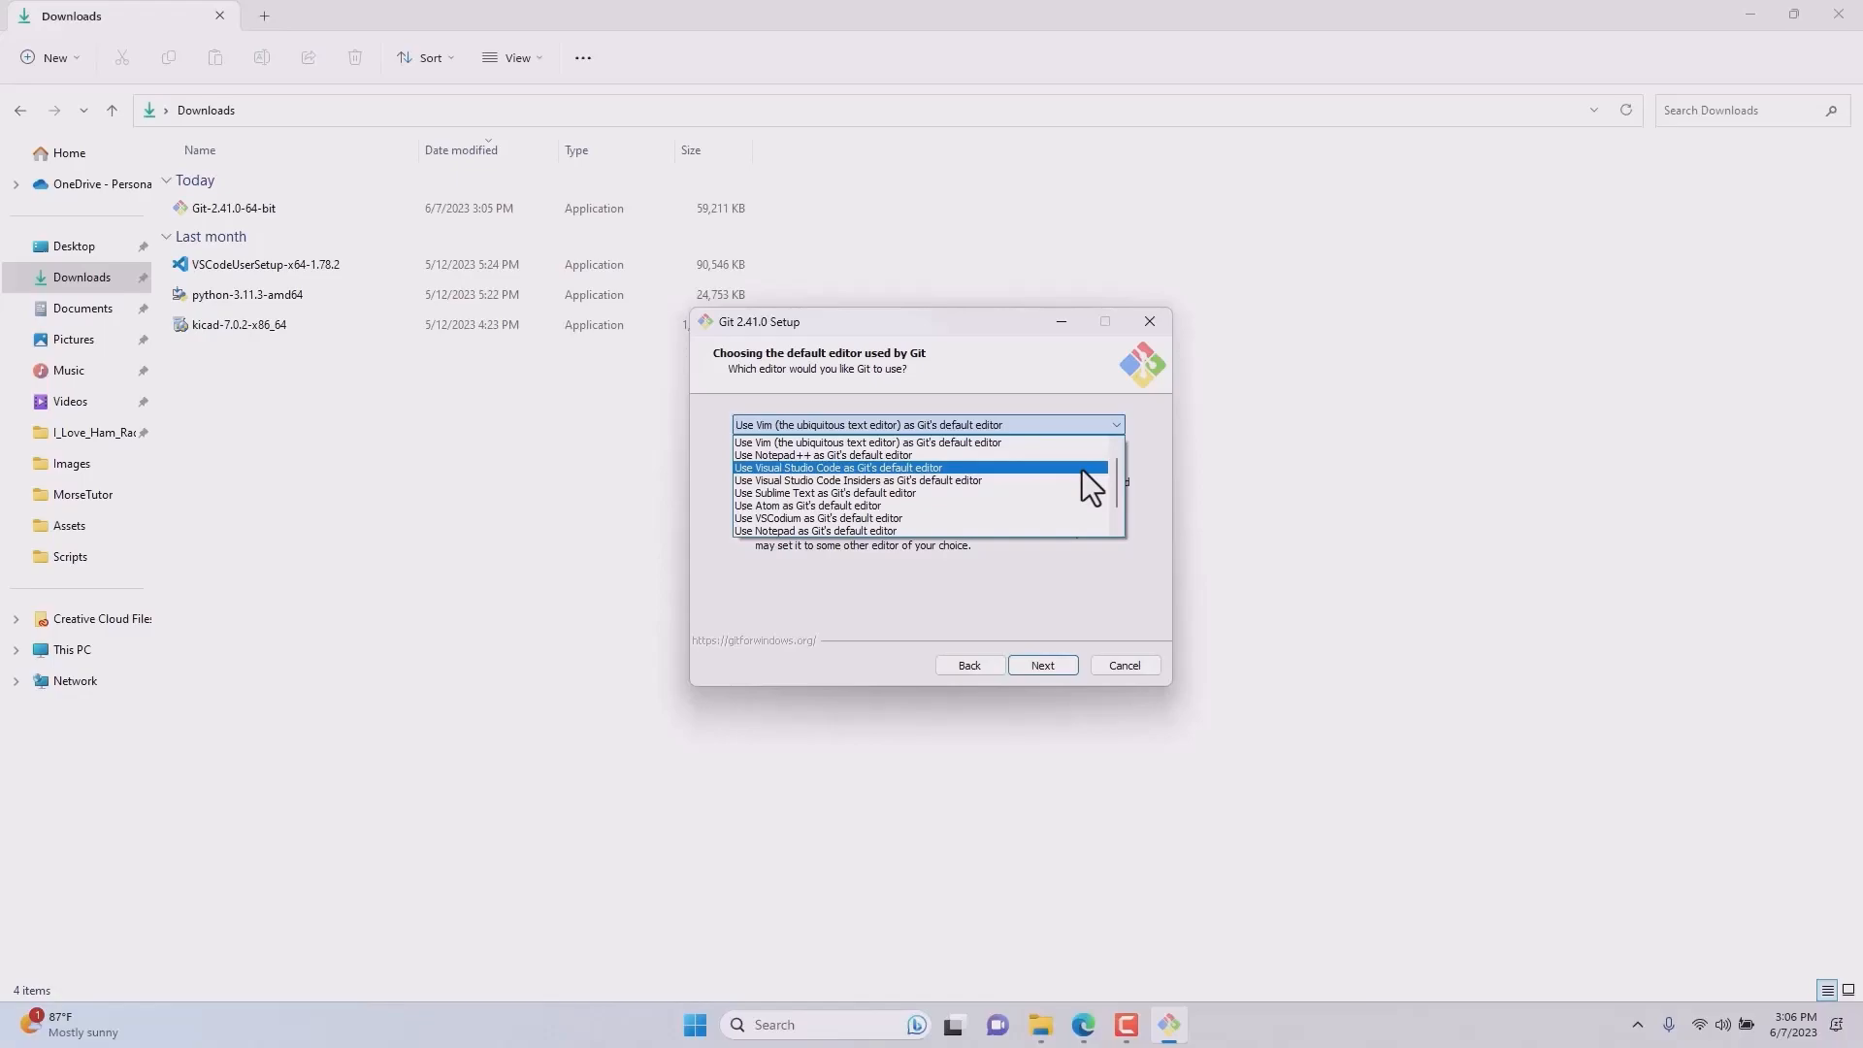
left_click(1094, 445)
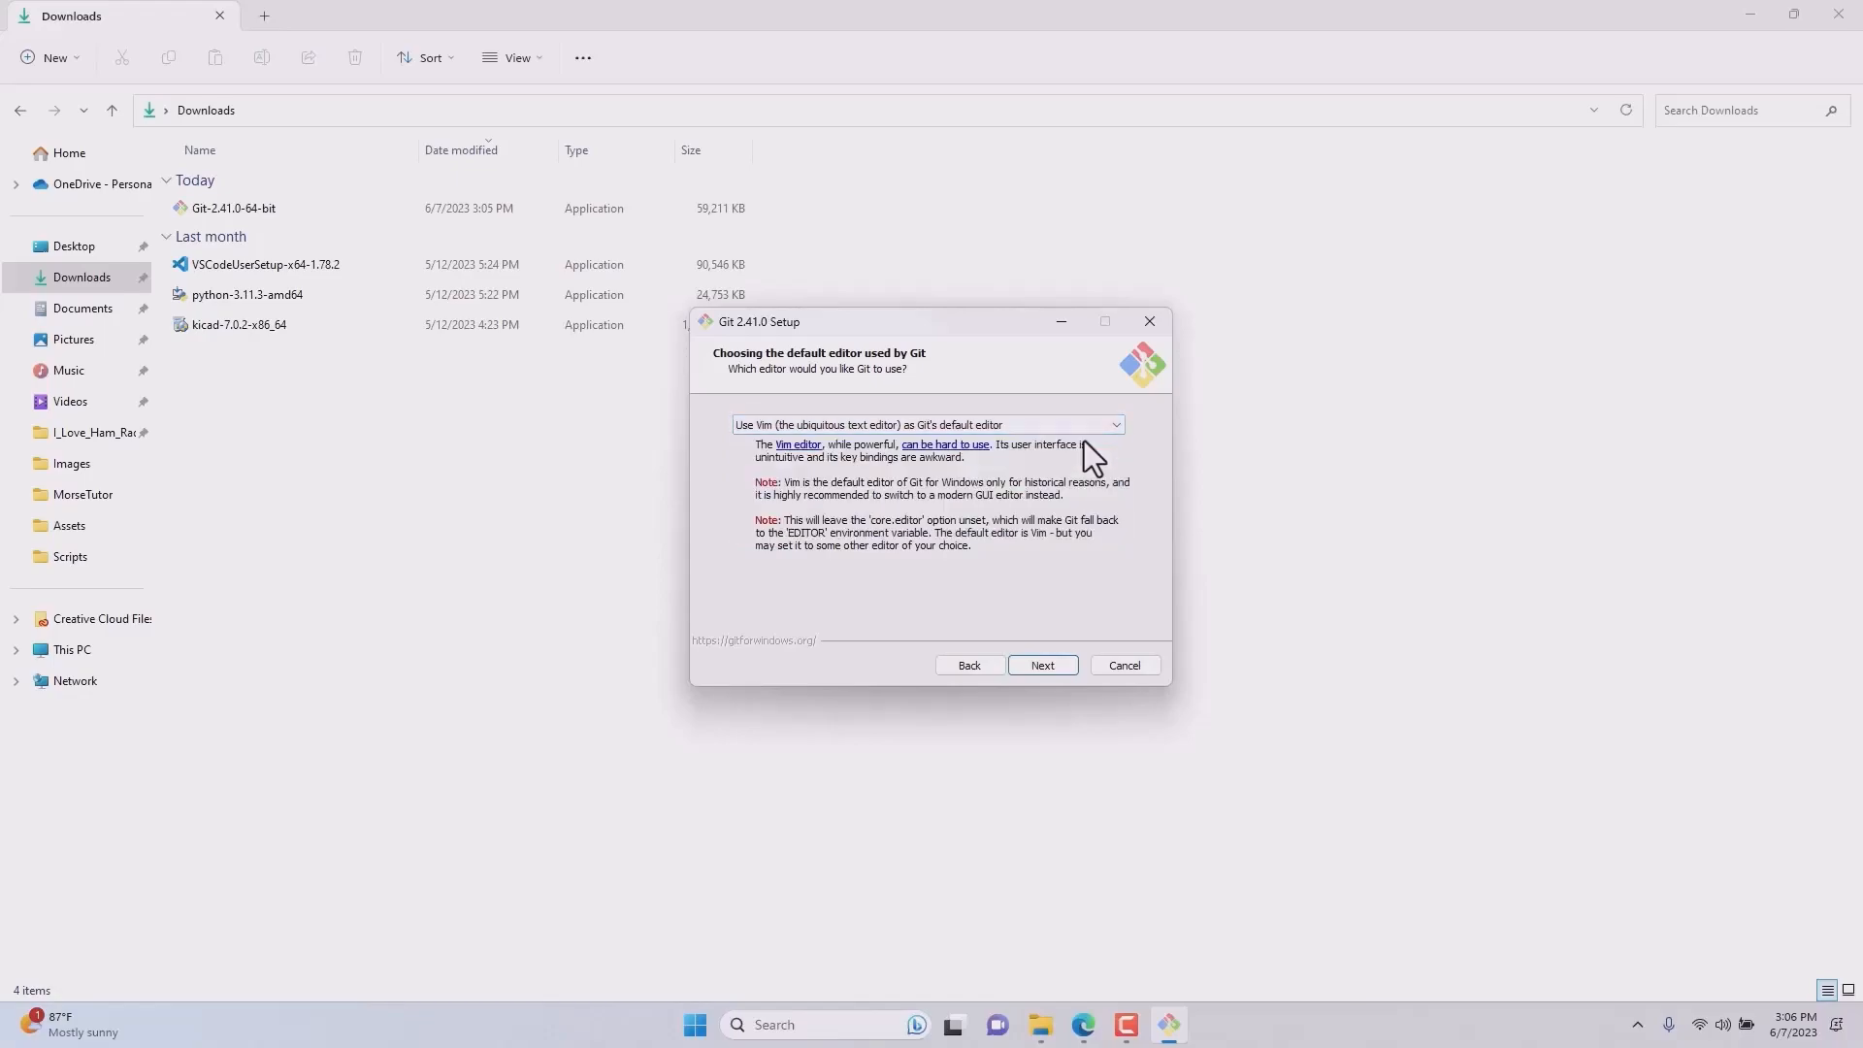
left_click(1042, 665)
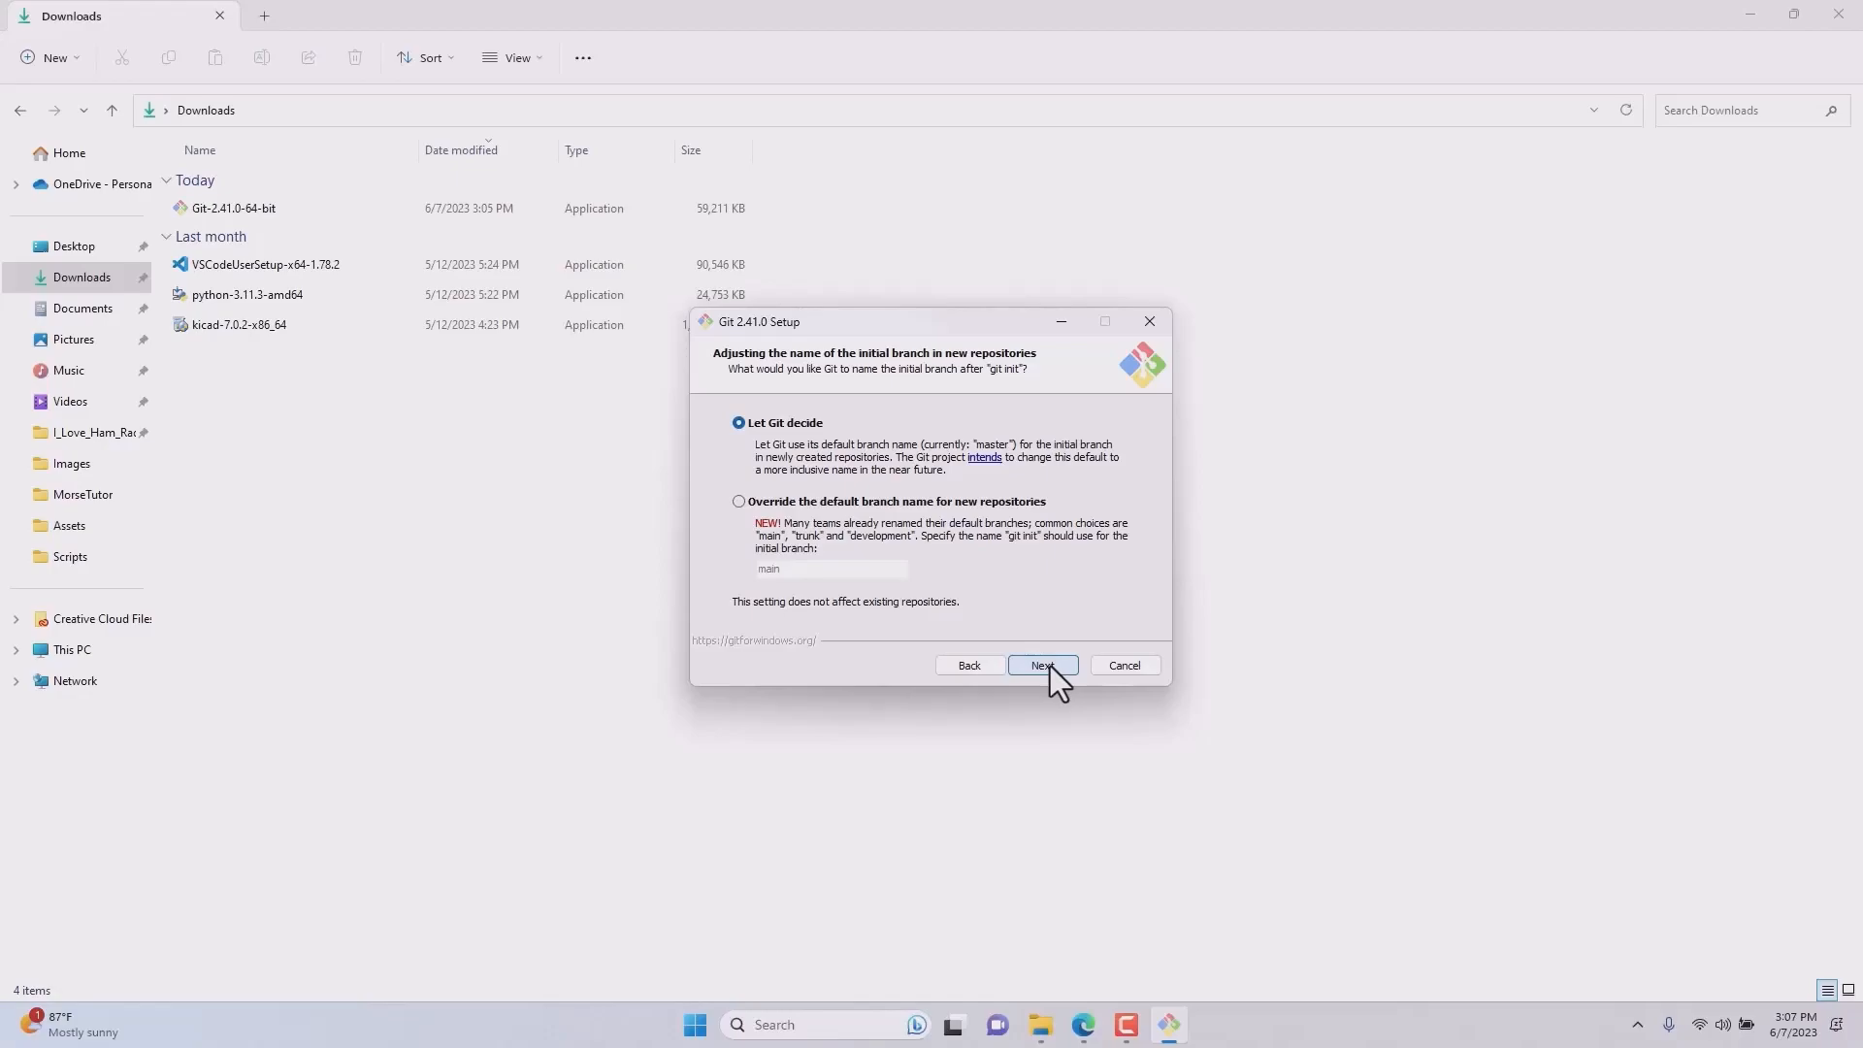
Accept the default initial branch, recommended PATH option, bundled OpenSSH, OpenSSL library, and Windows-style checkout with Unix-style commit line endings.
left_click(1050, 666)
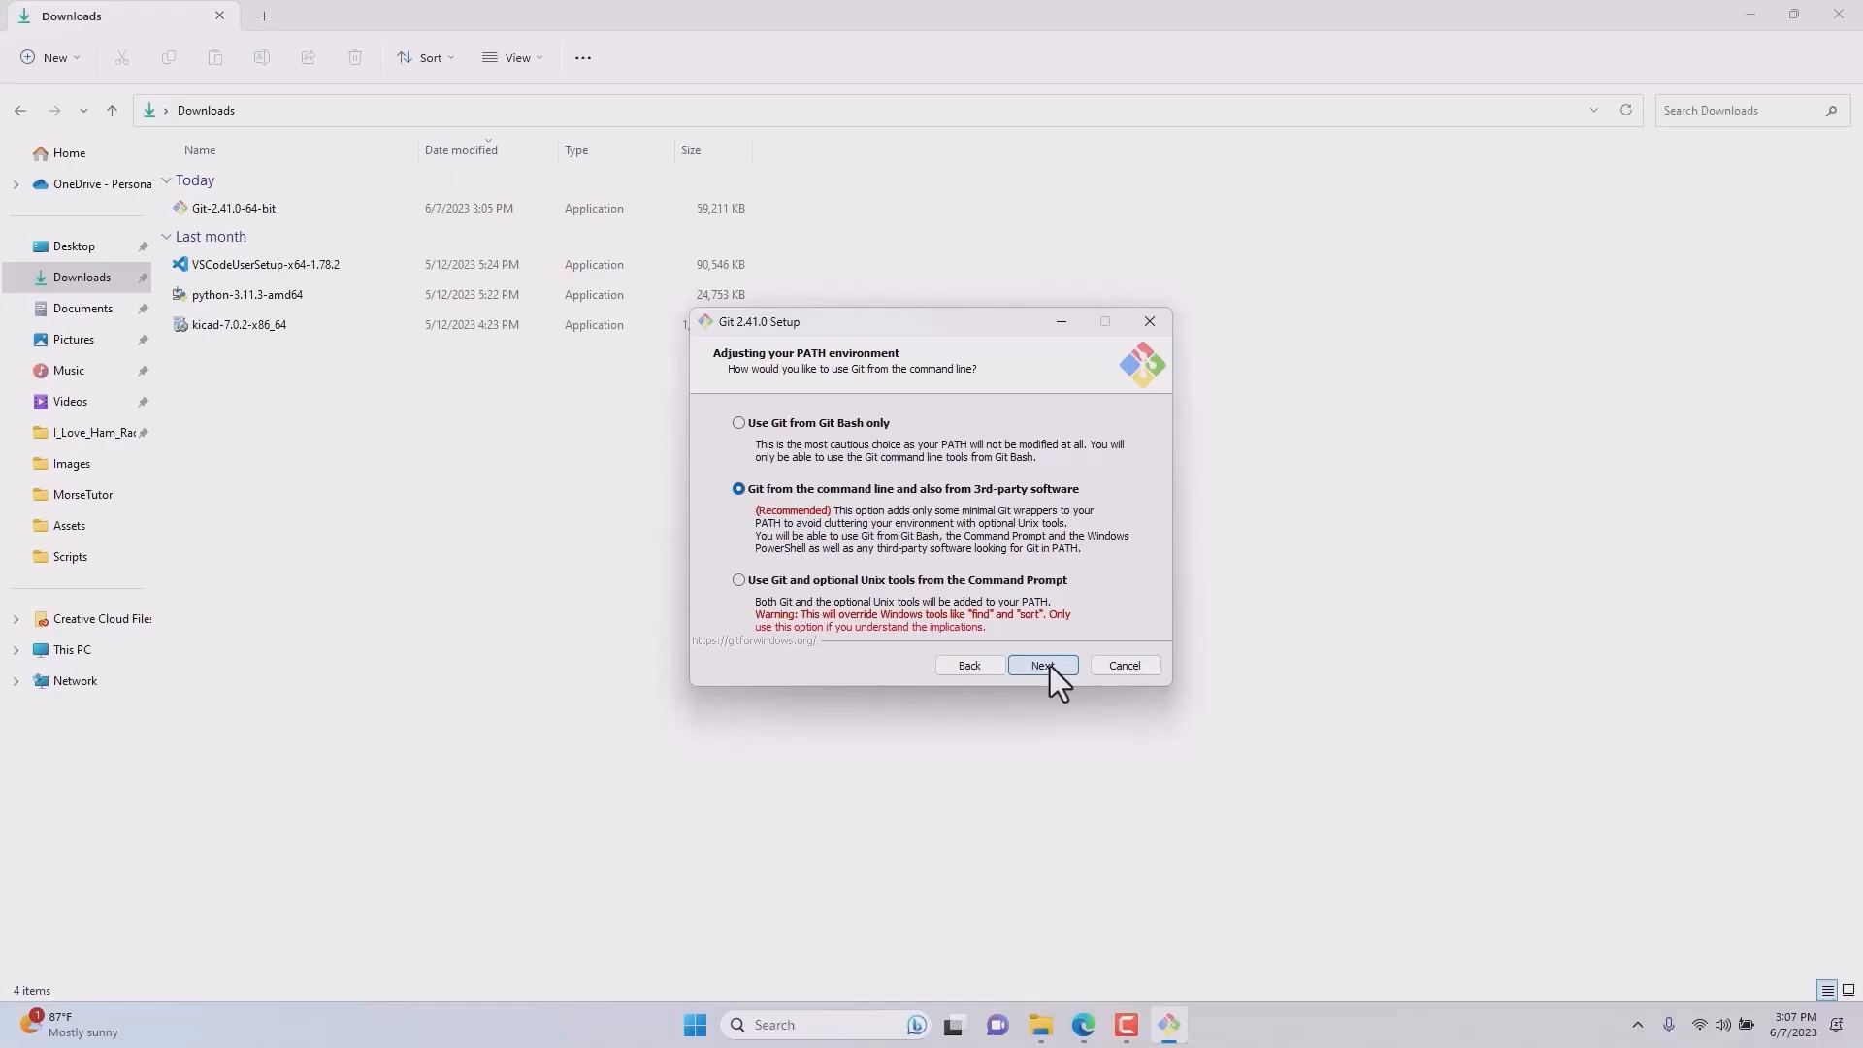
left_click(1050, 666)
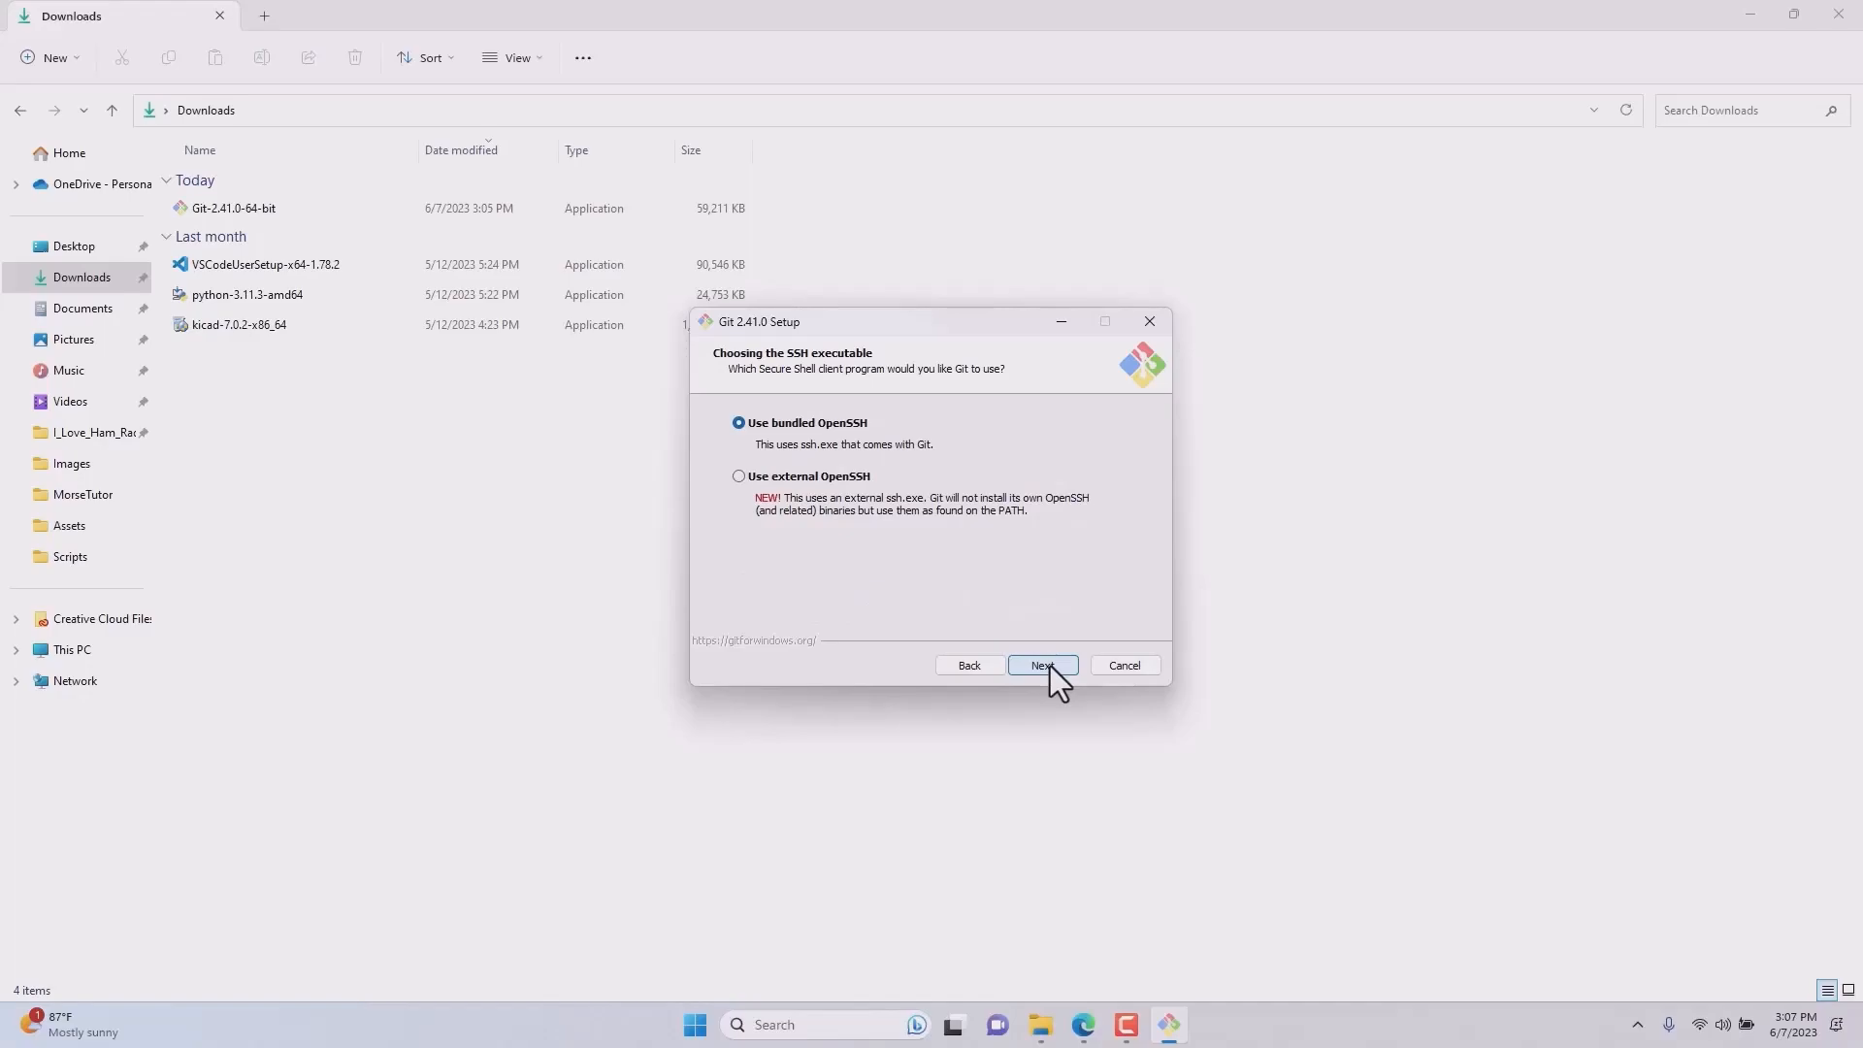
left_click(1050, 666)
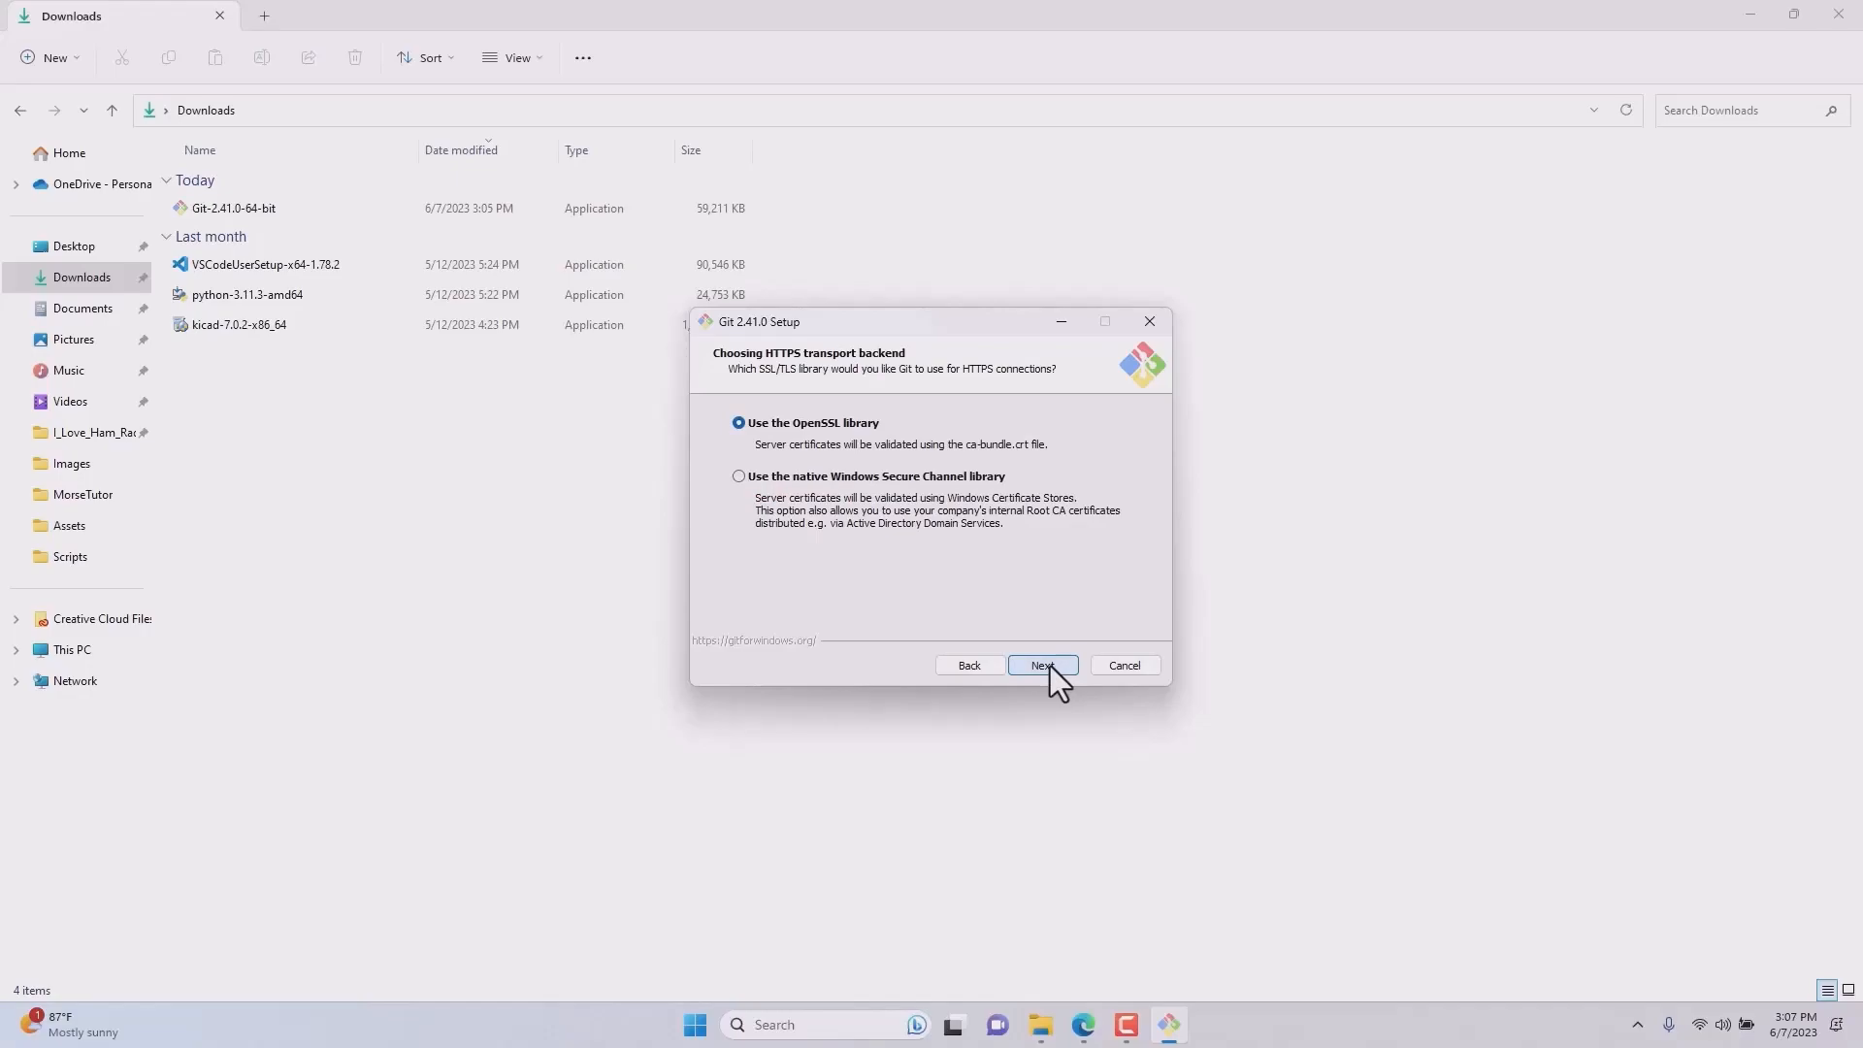
left_click(1050, 666)
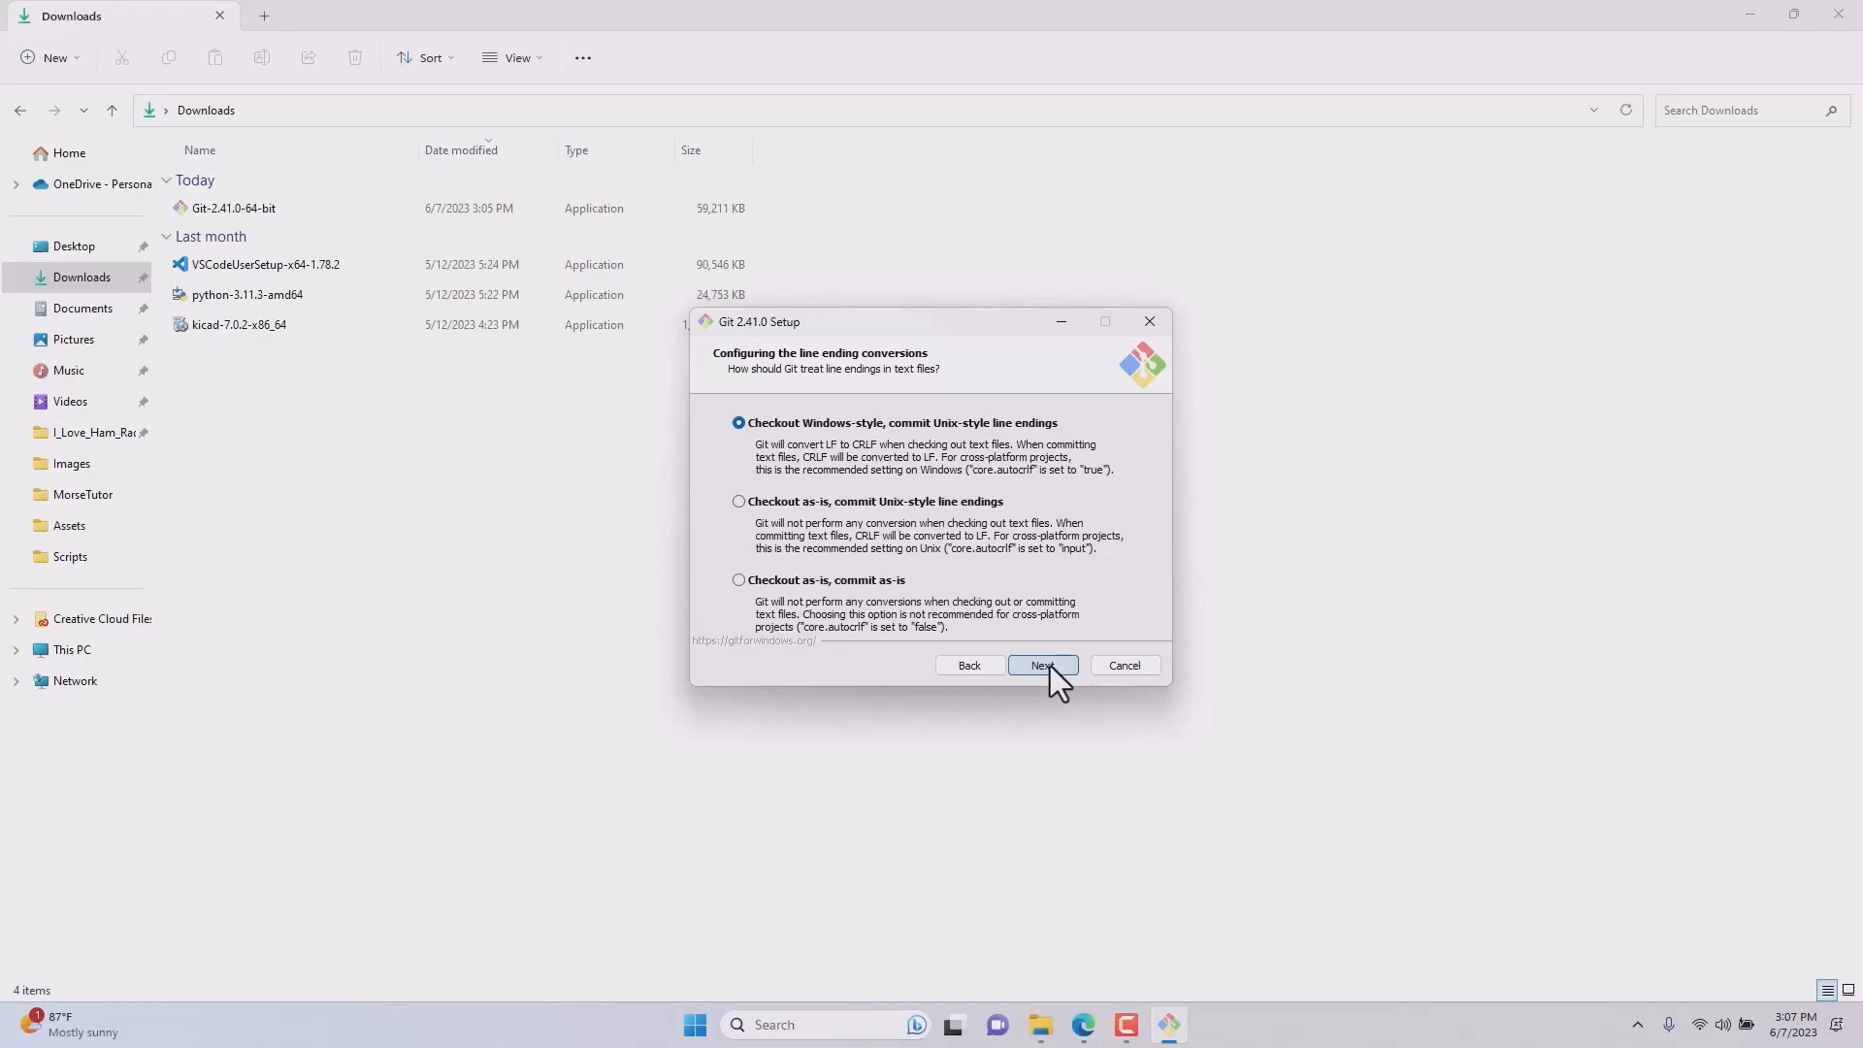
left_click(1050, 665)
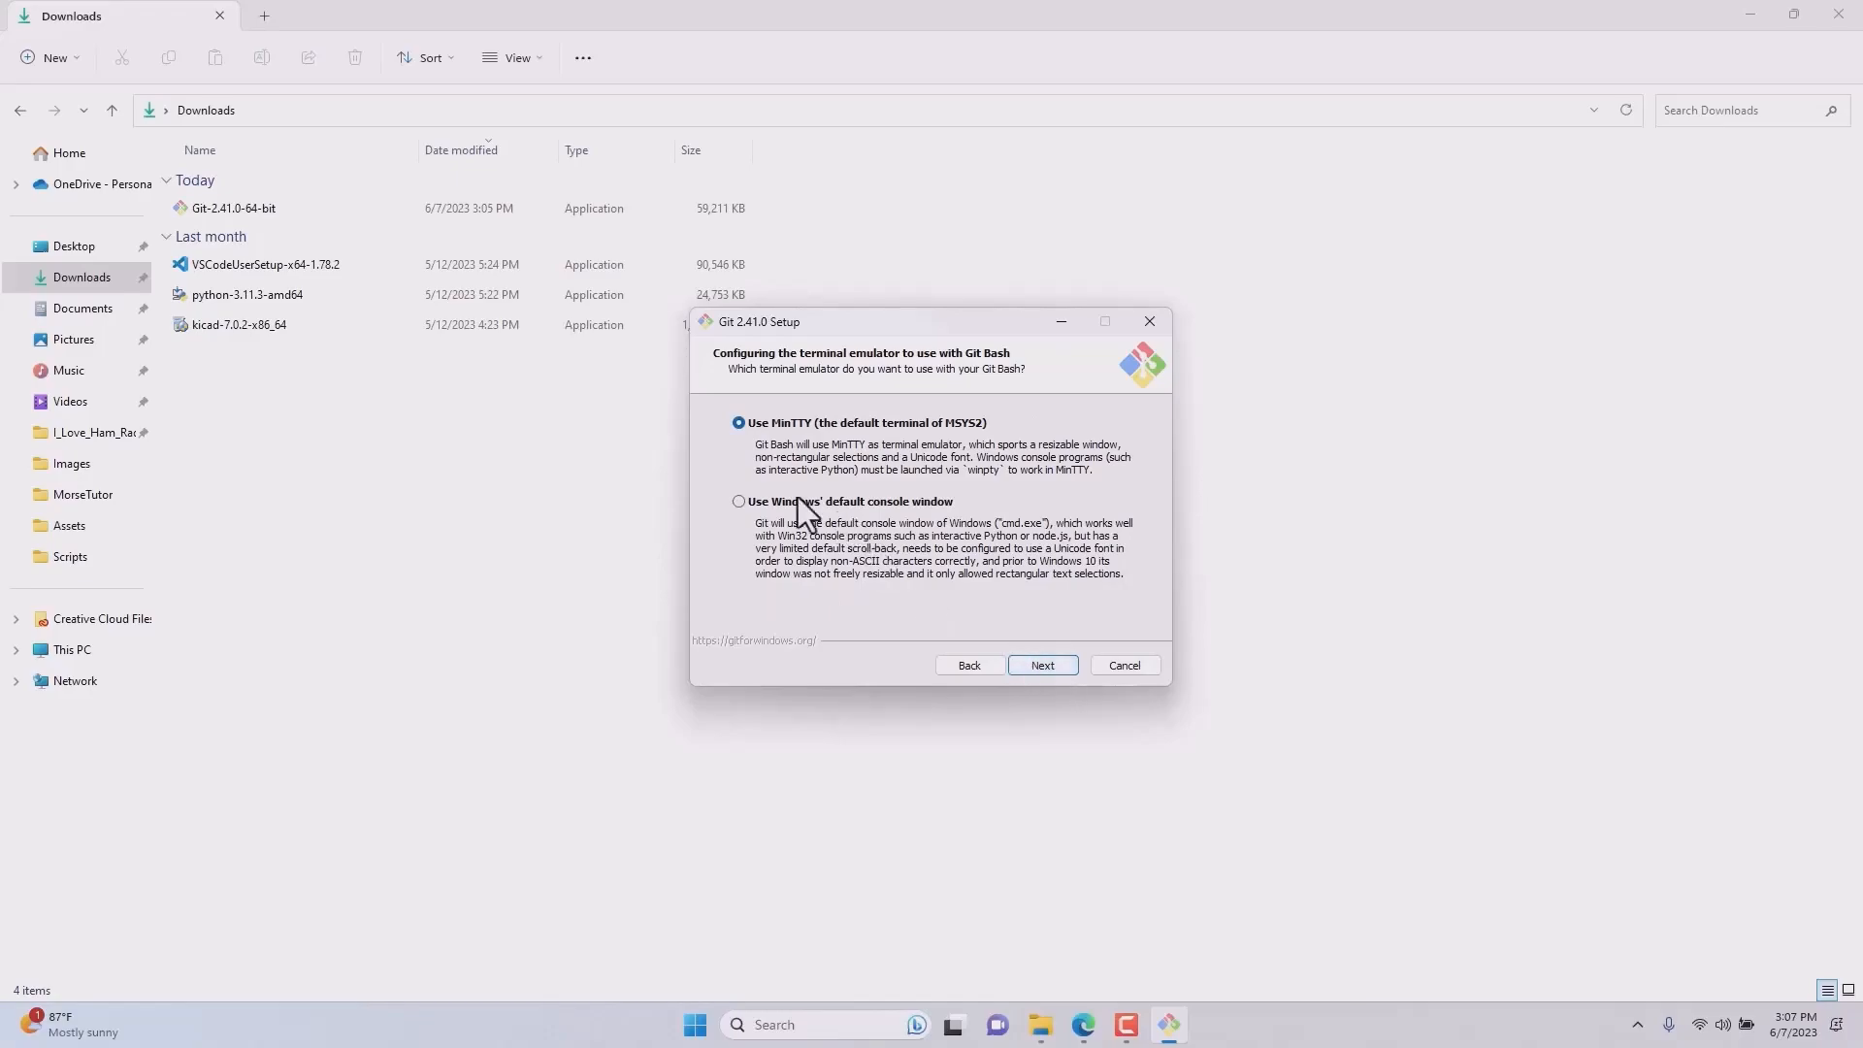
Set Git Bash to use Windows' default console window and keep the default fast-forward or merge behavior for git pull.
left_click(739, 502)
left_click(1044, 668)
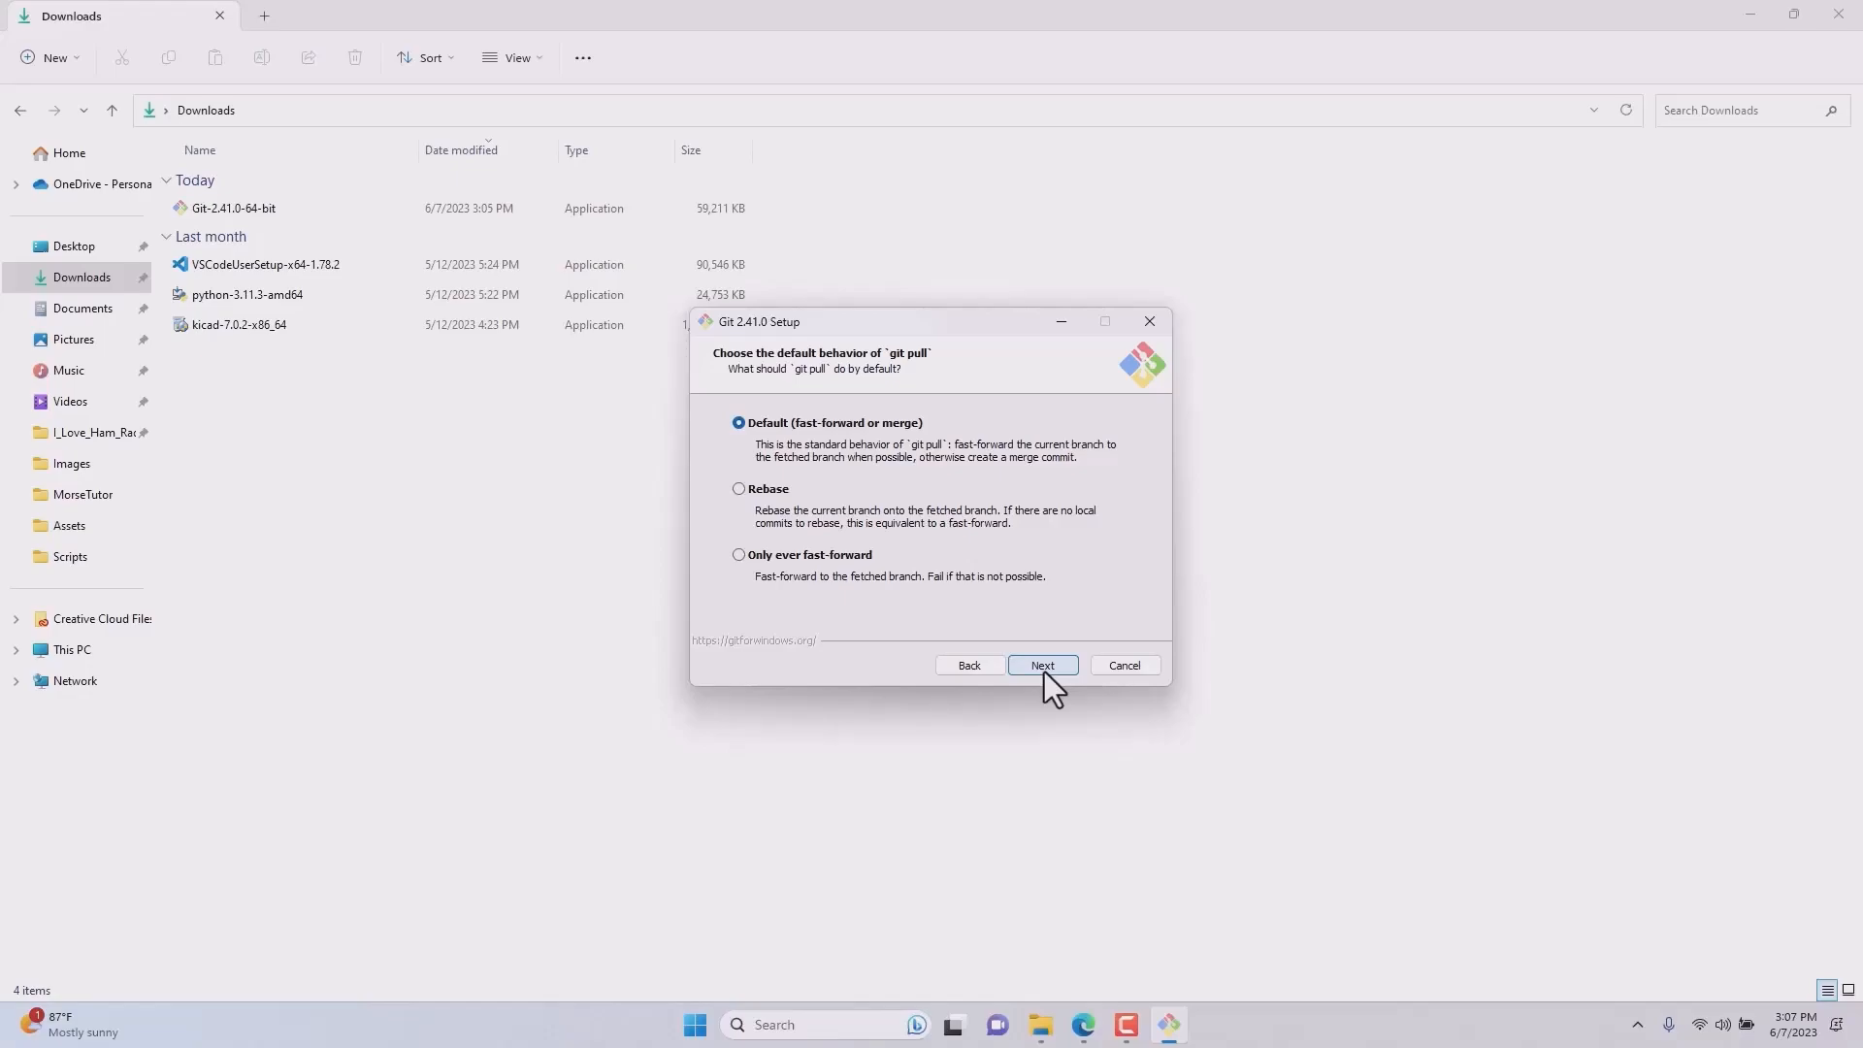
left_click(1044, 667)
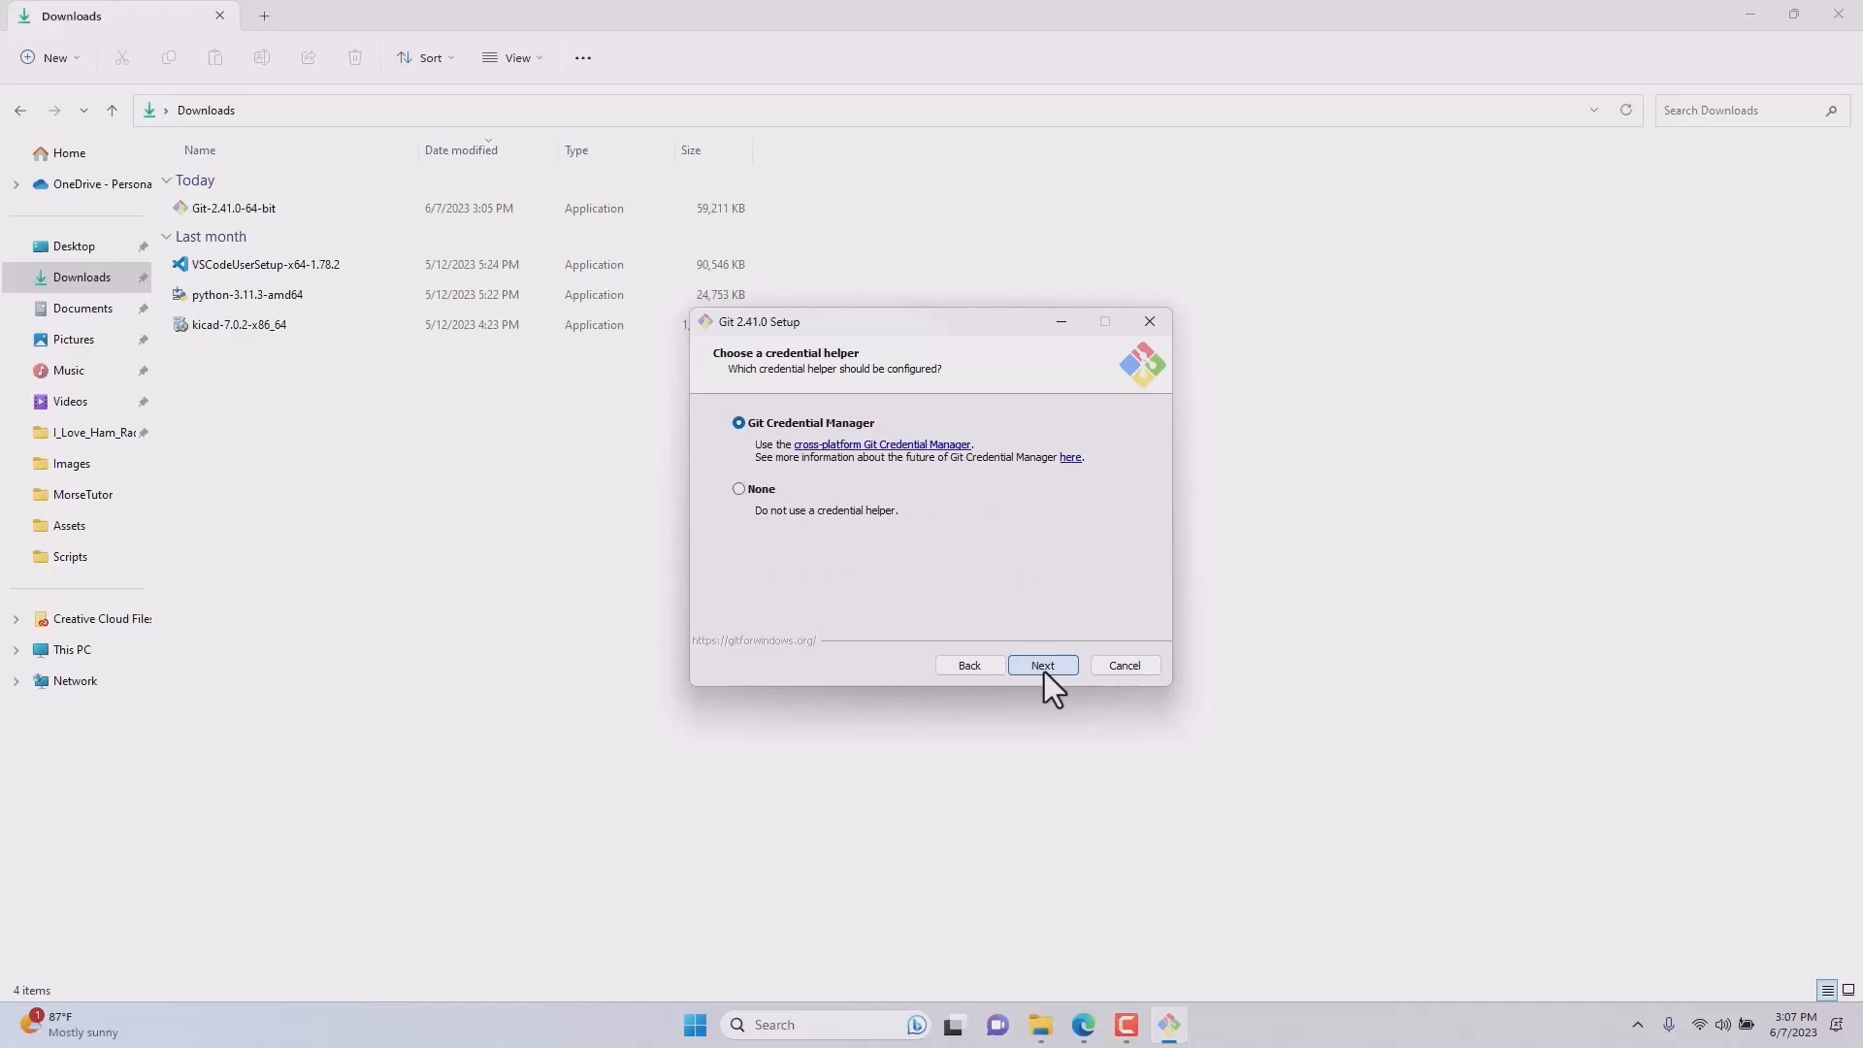
Keep Git Credential Manager and file system caching, leave the experimental options off, and start the Git installation.
left_click(1044, 667)
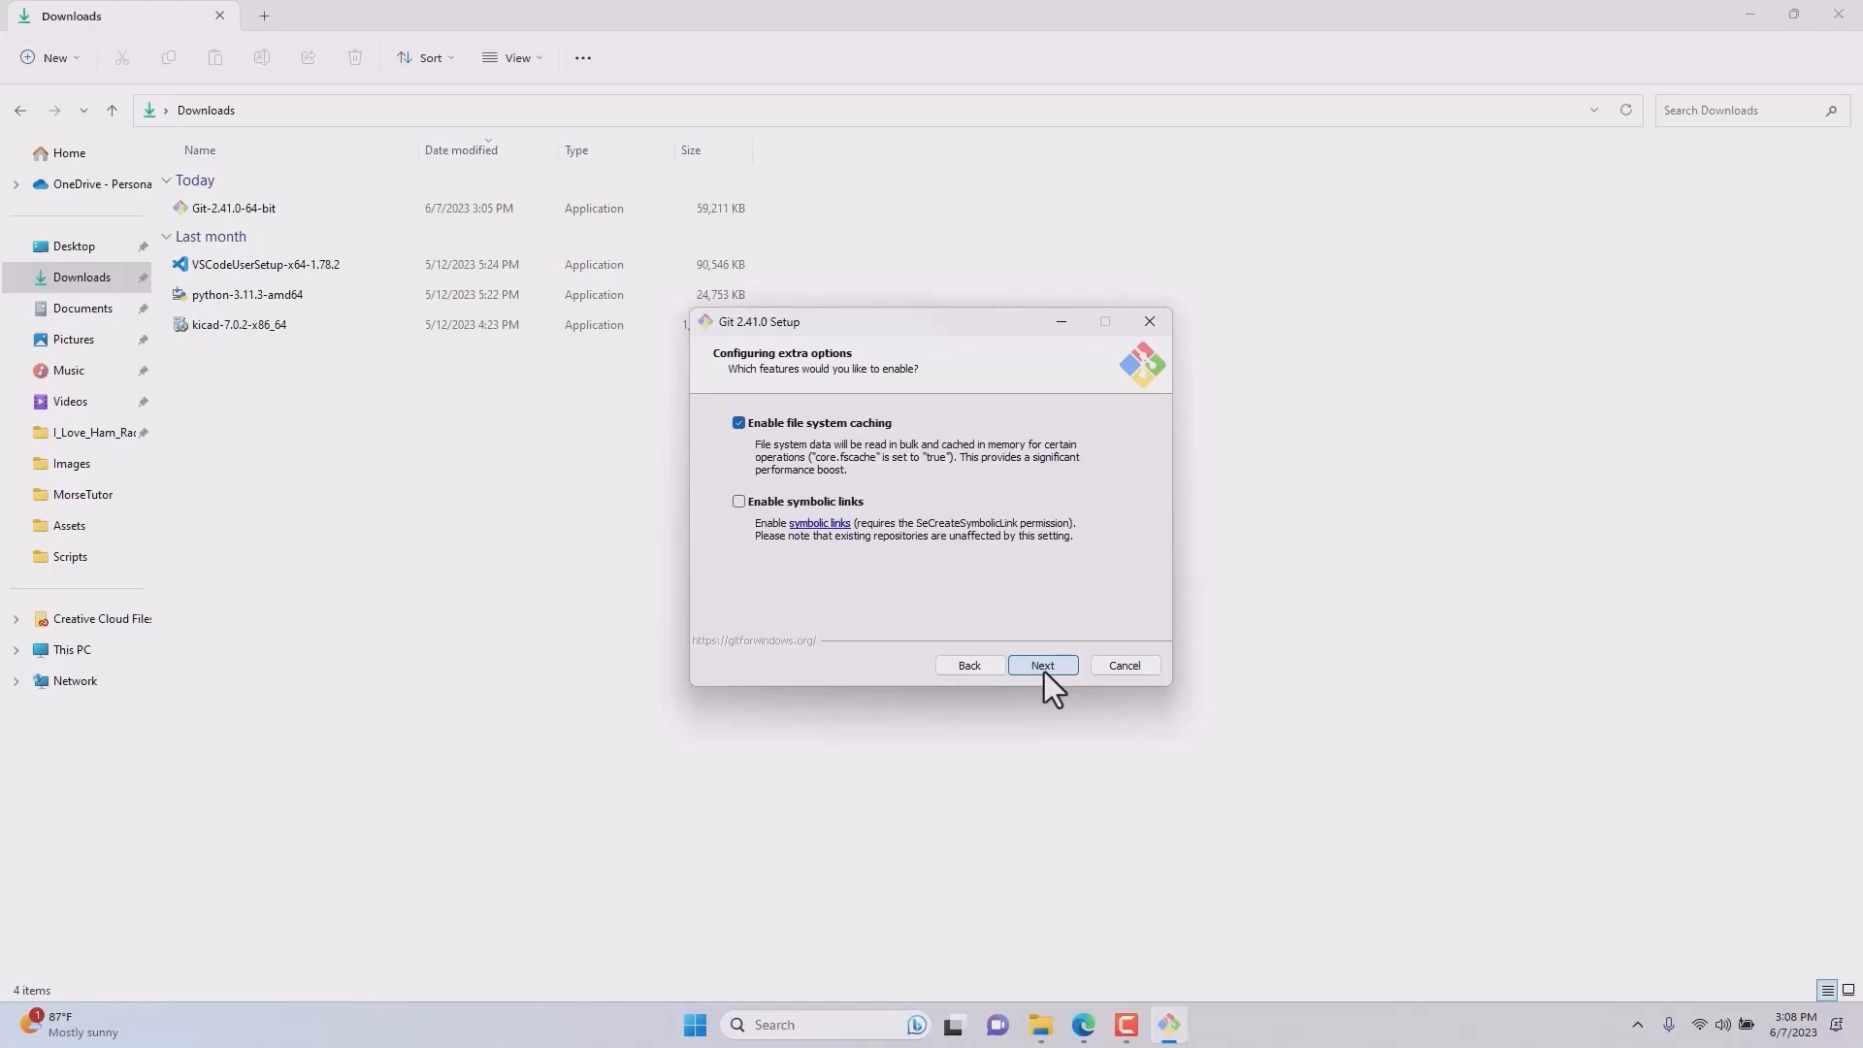
left_click(1044, 668)
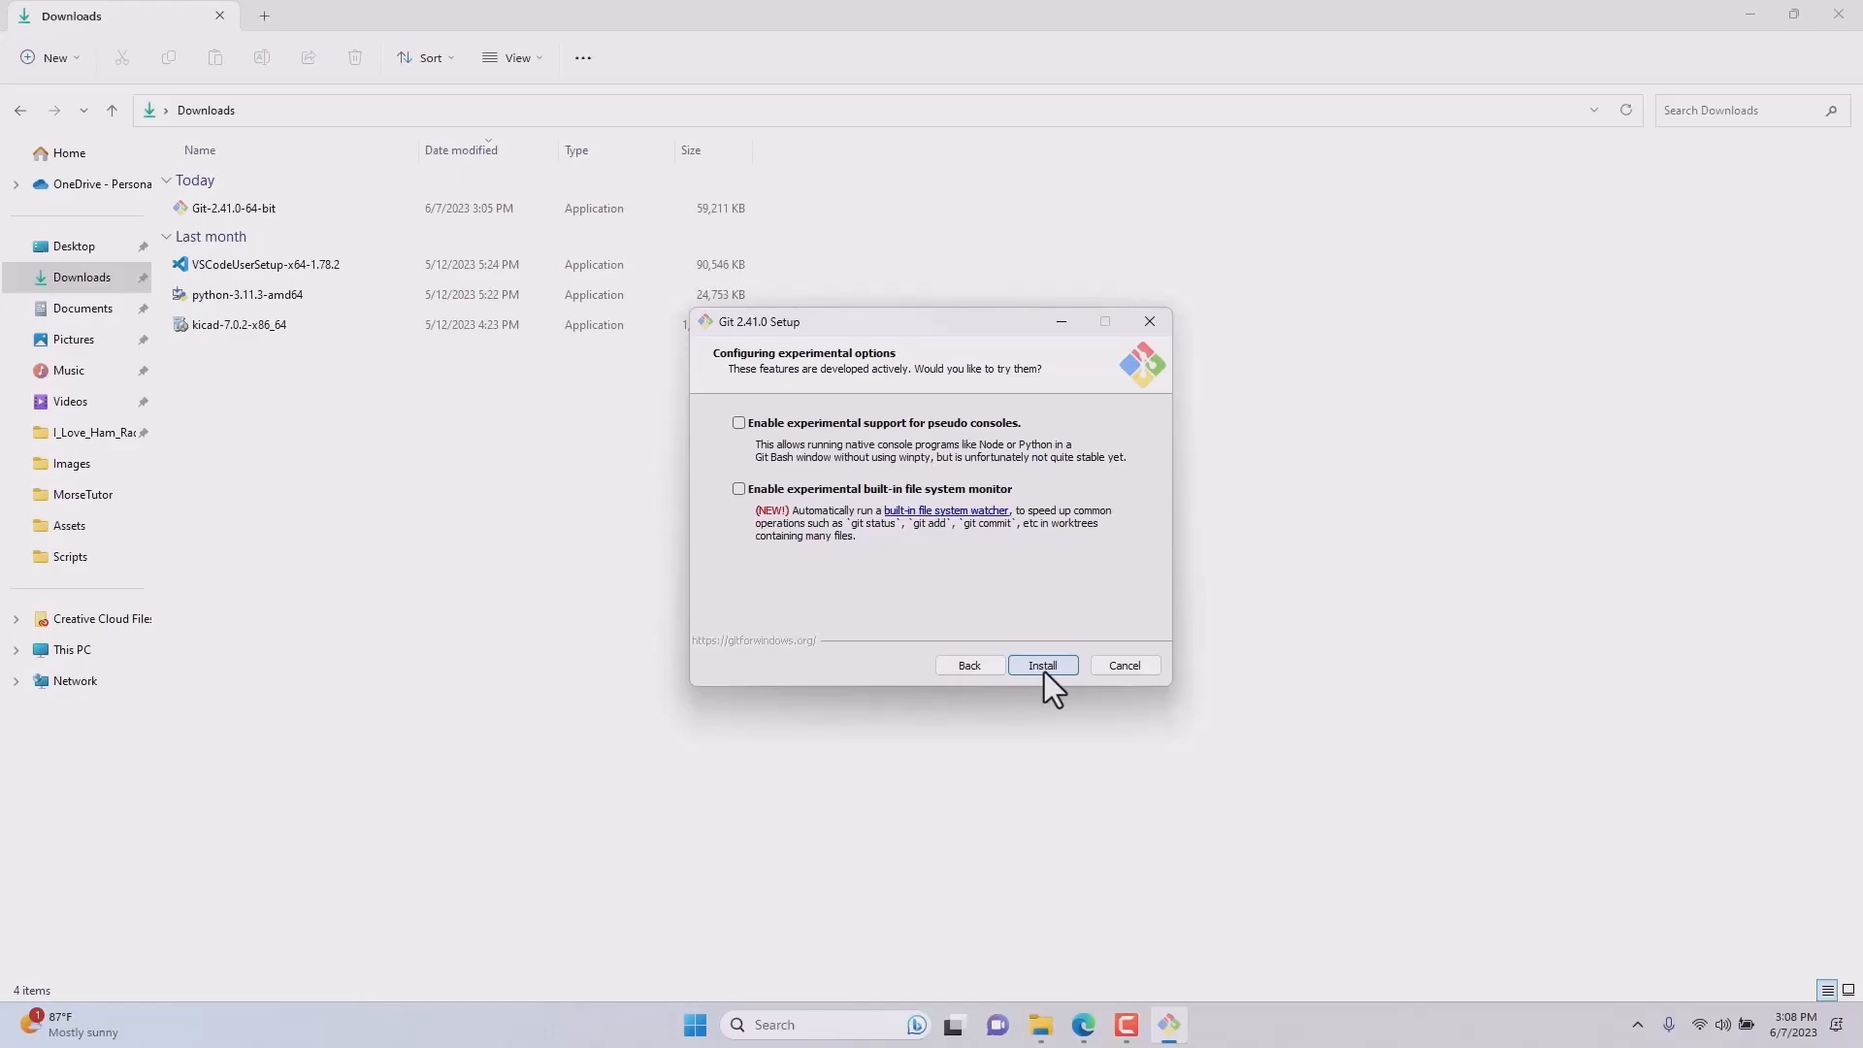
left_click(1044, 669)
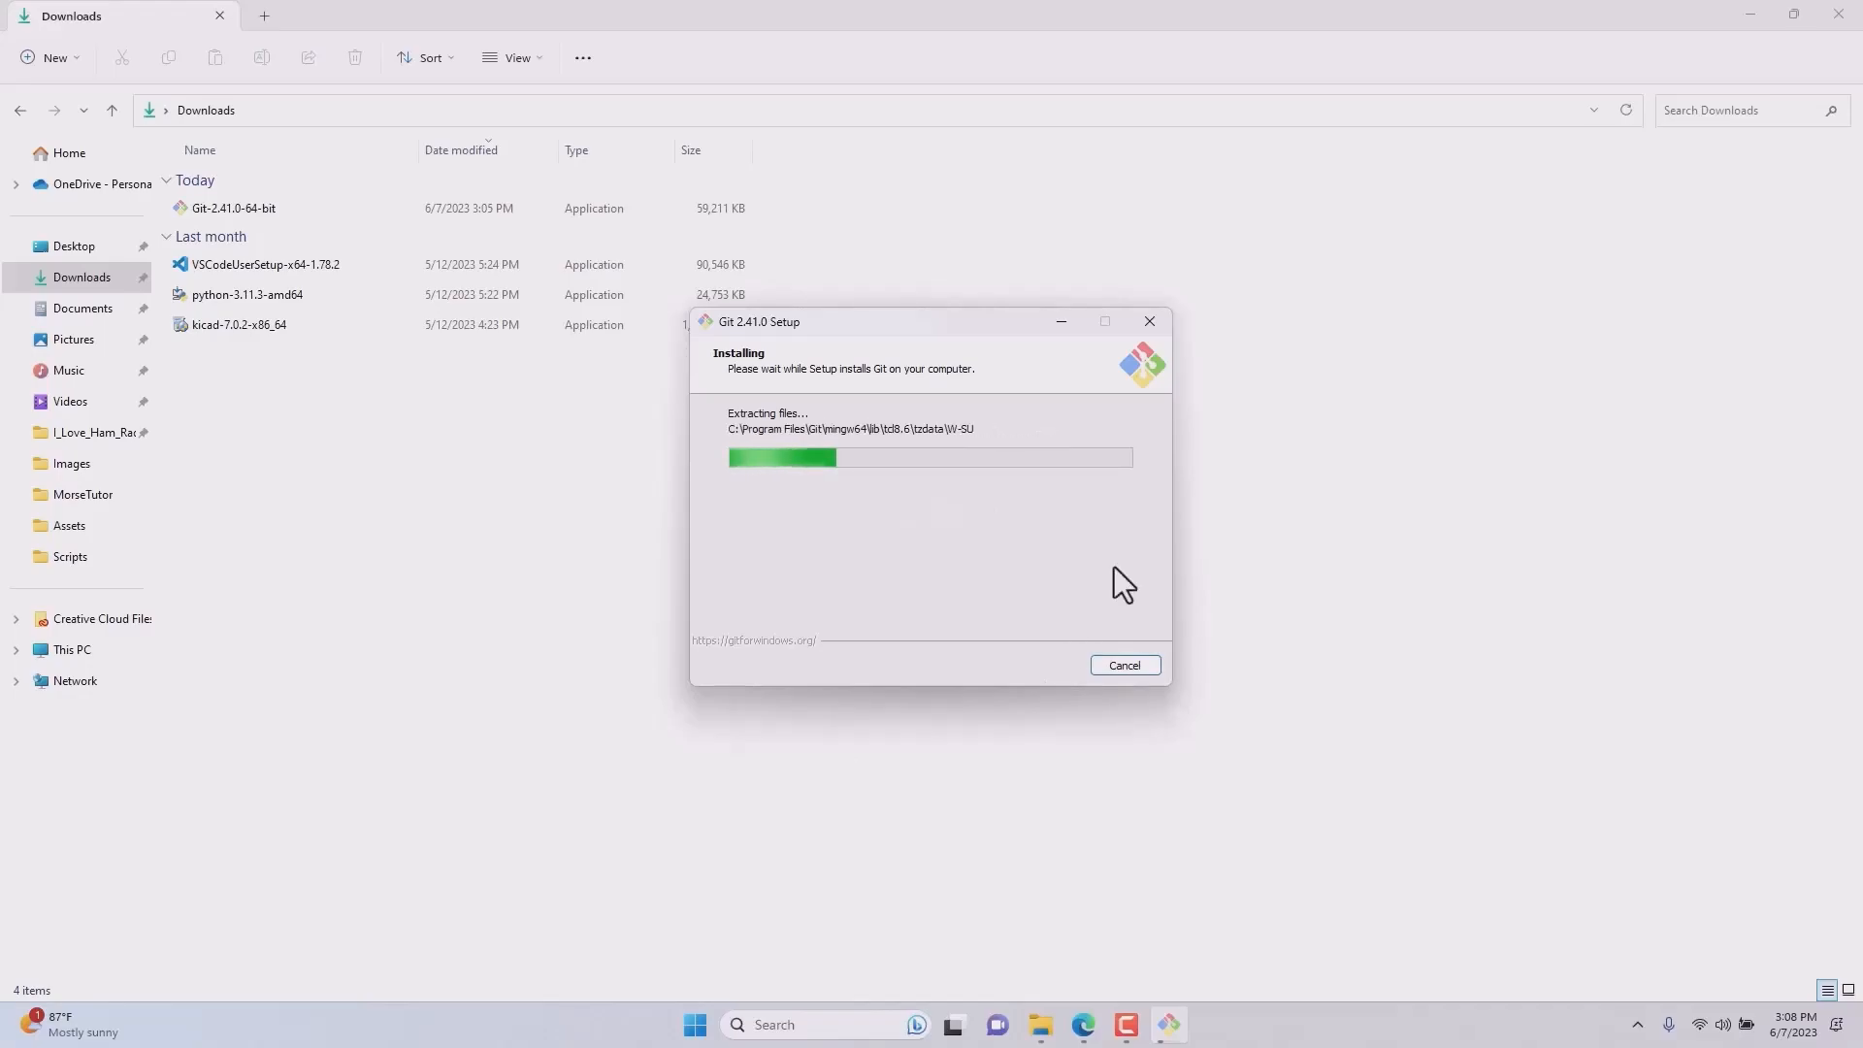
Close the Downloads and browser windows, and finish the Git setup with View Release Notes turned off.
left_click(1840, 15)
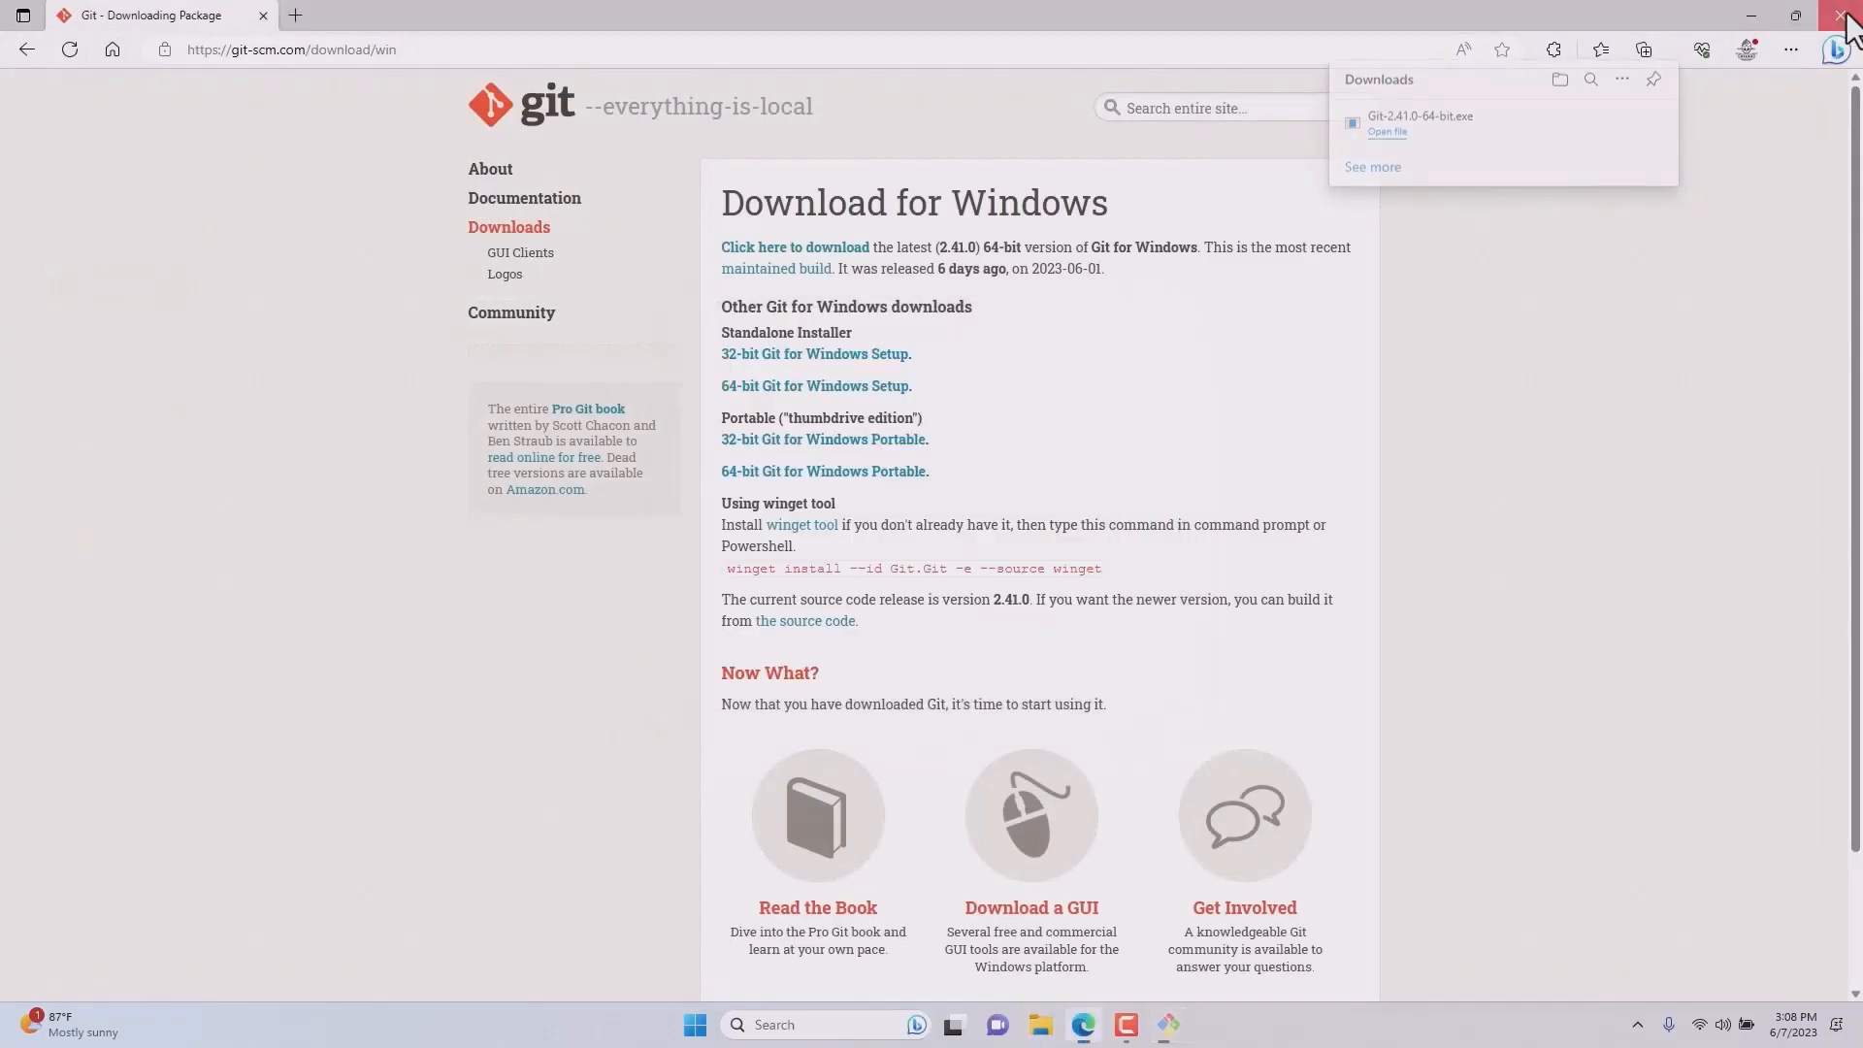
left_click(1847, 21)
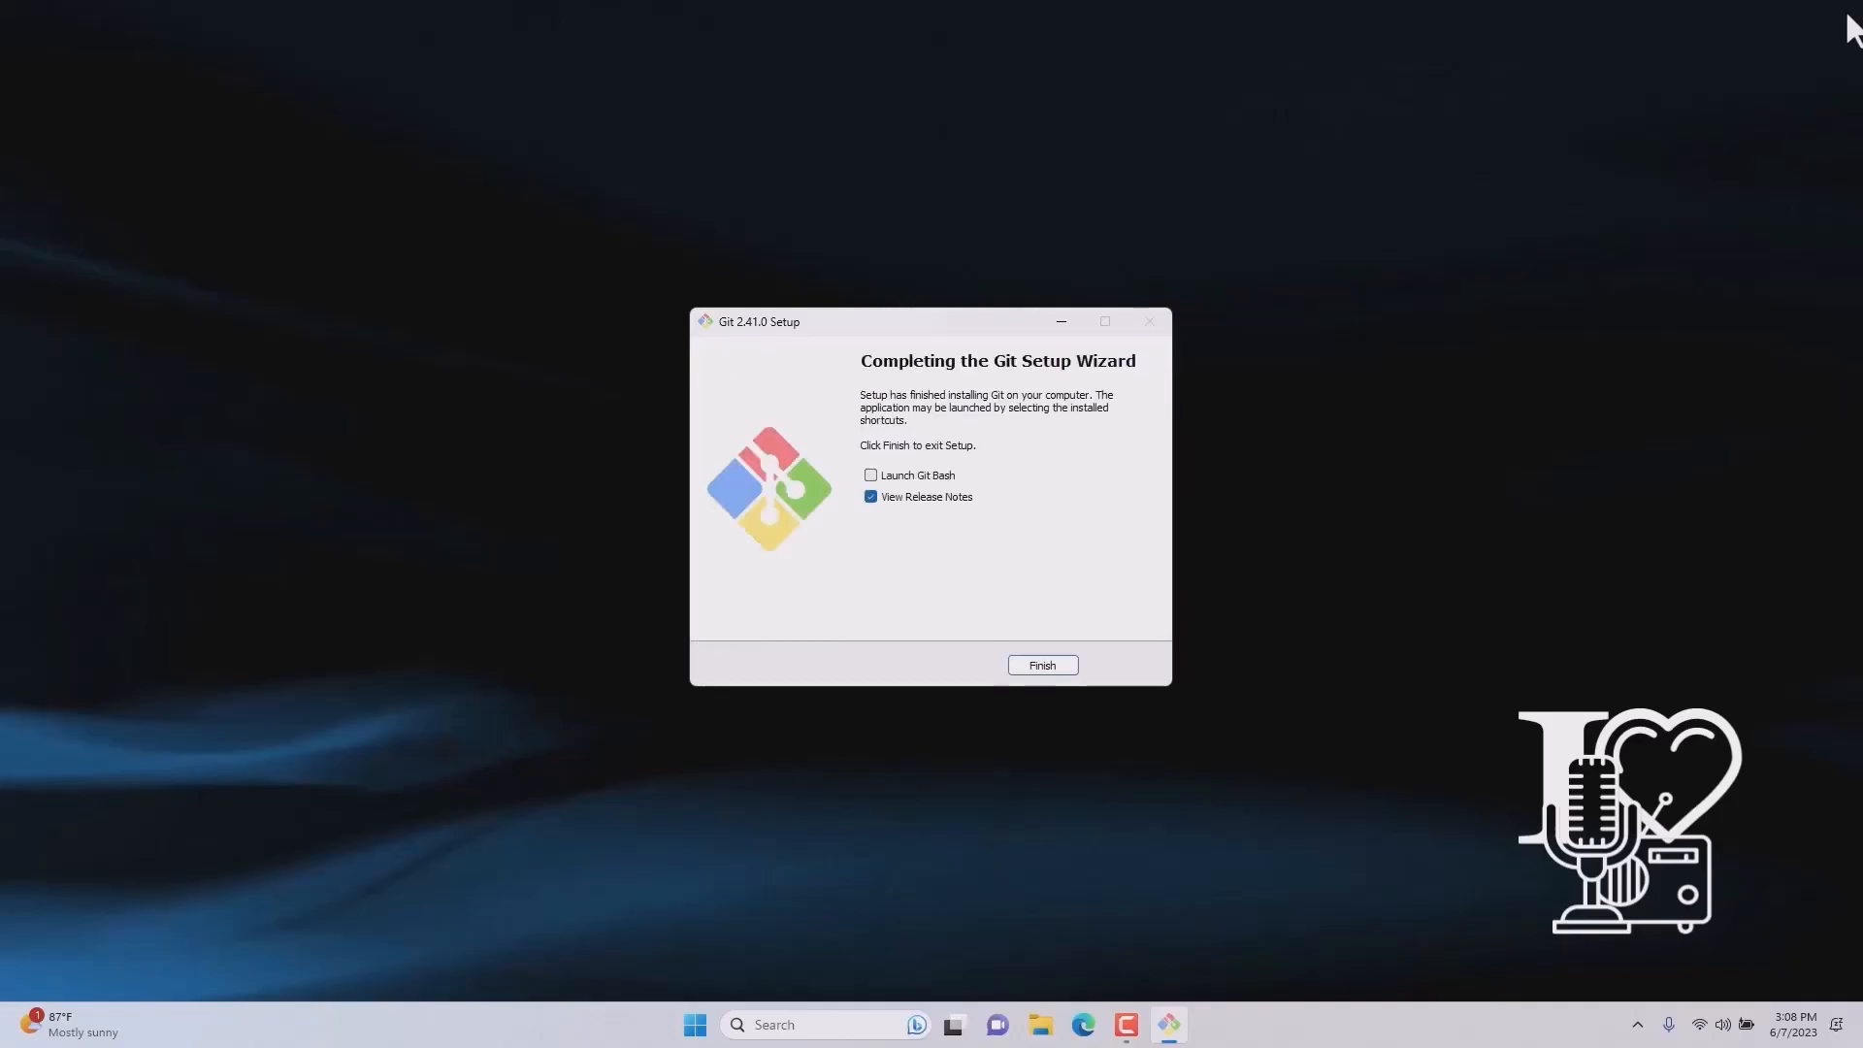
left_click(871, 497)
left_click(1030, 664)
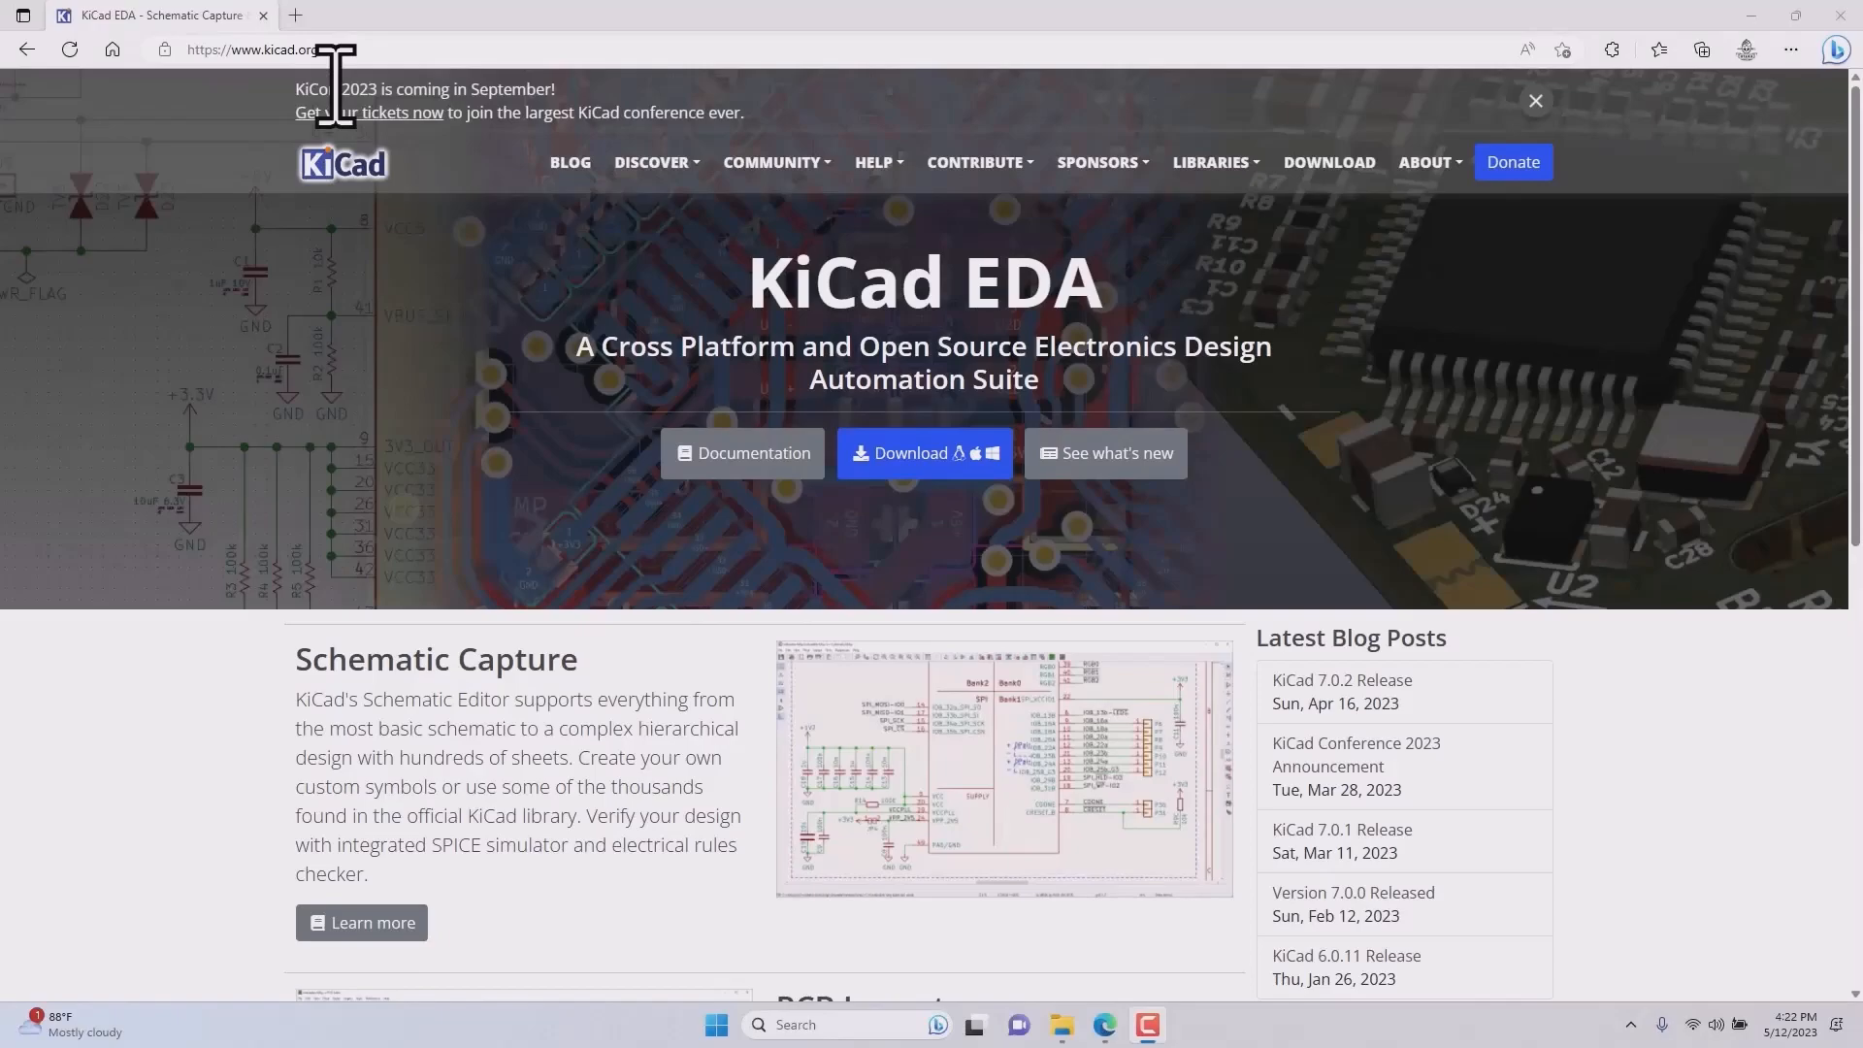
Download the stable KiCad 7.0.2 64-bit installer for Windows from the GitHub mirror and close the browser.
left_click(933, 458)
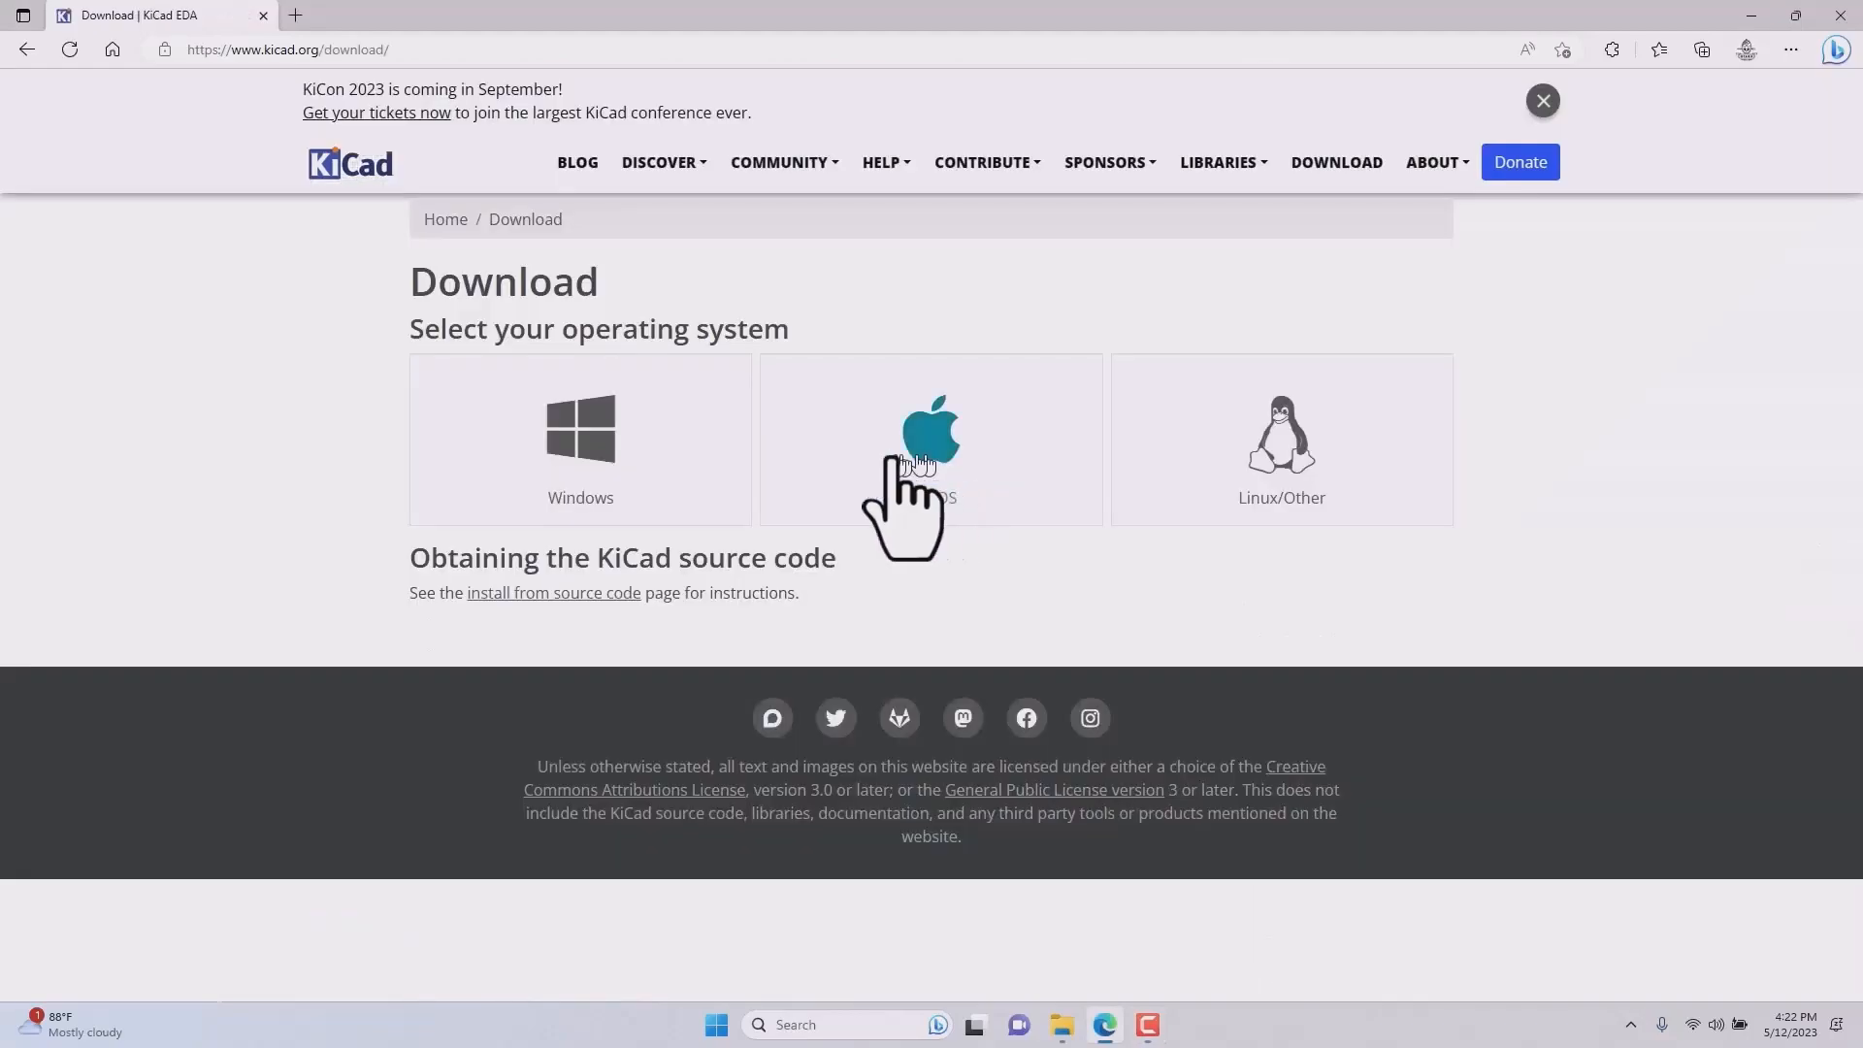
left_click(591, 458)
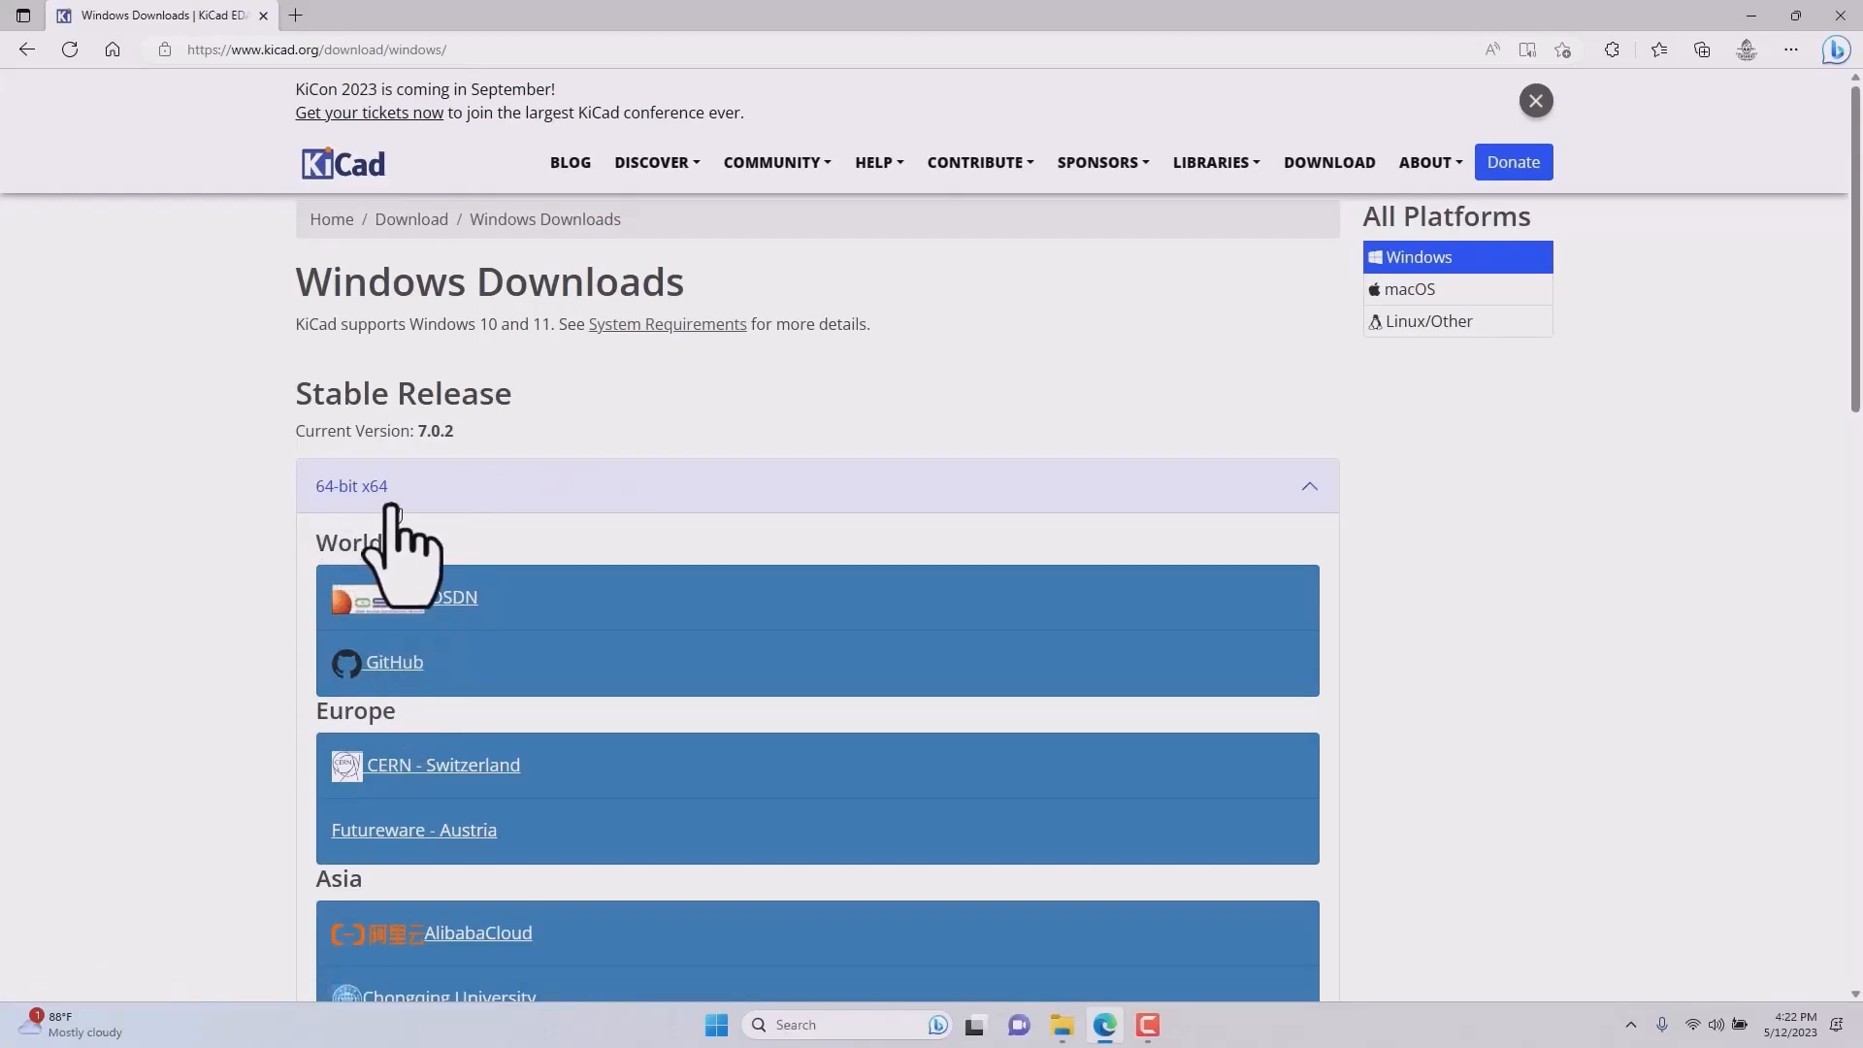
left_click(404, 664)
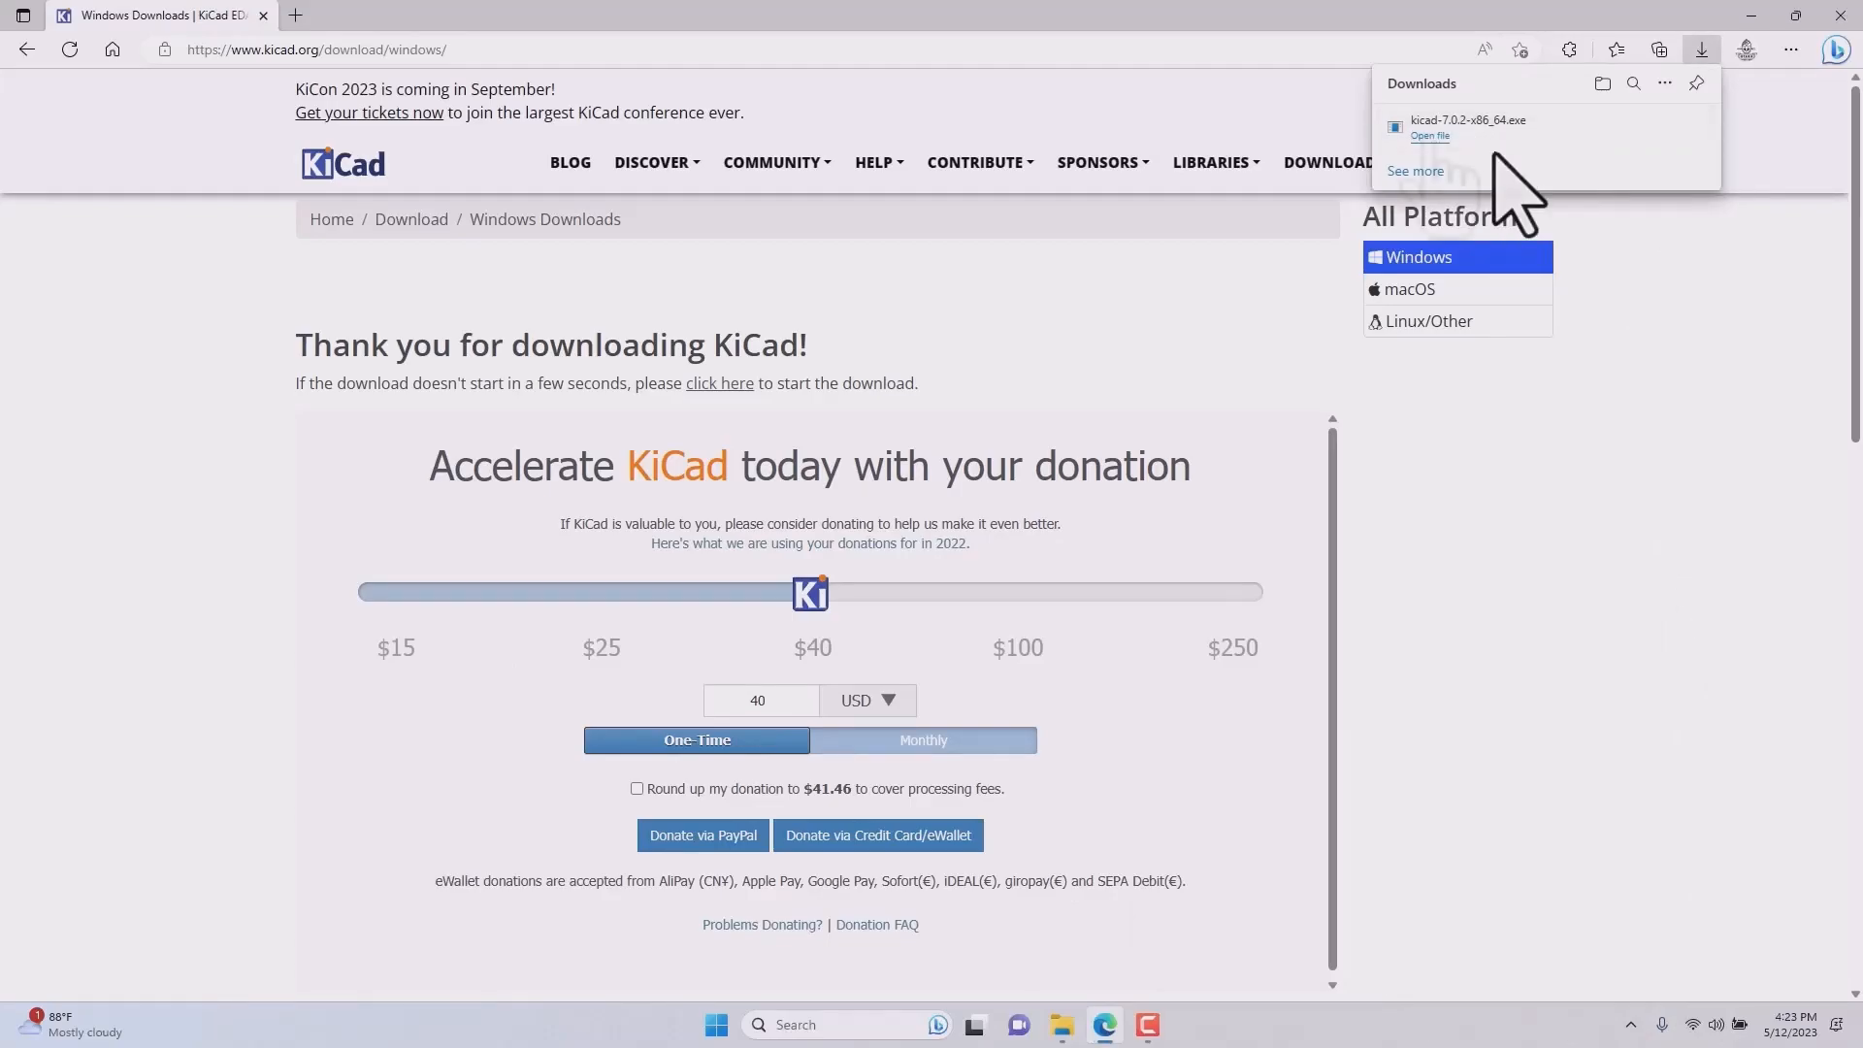
left_click(1835, 12)
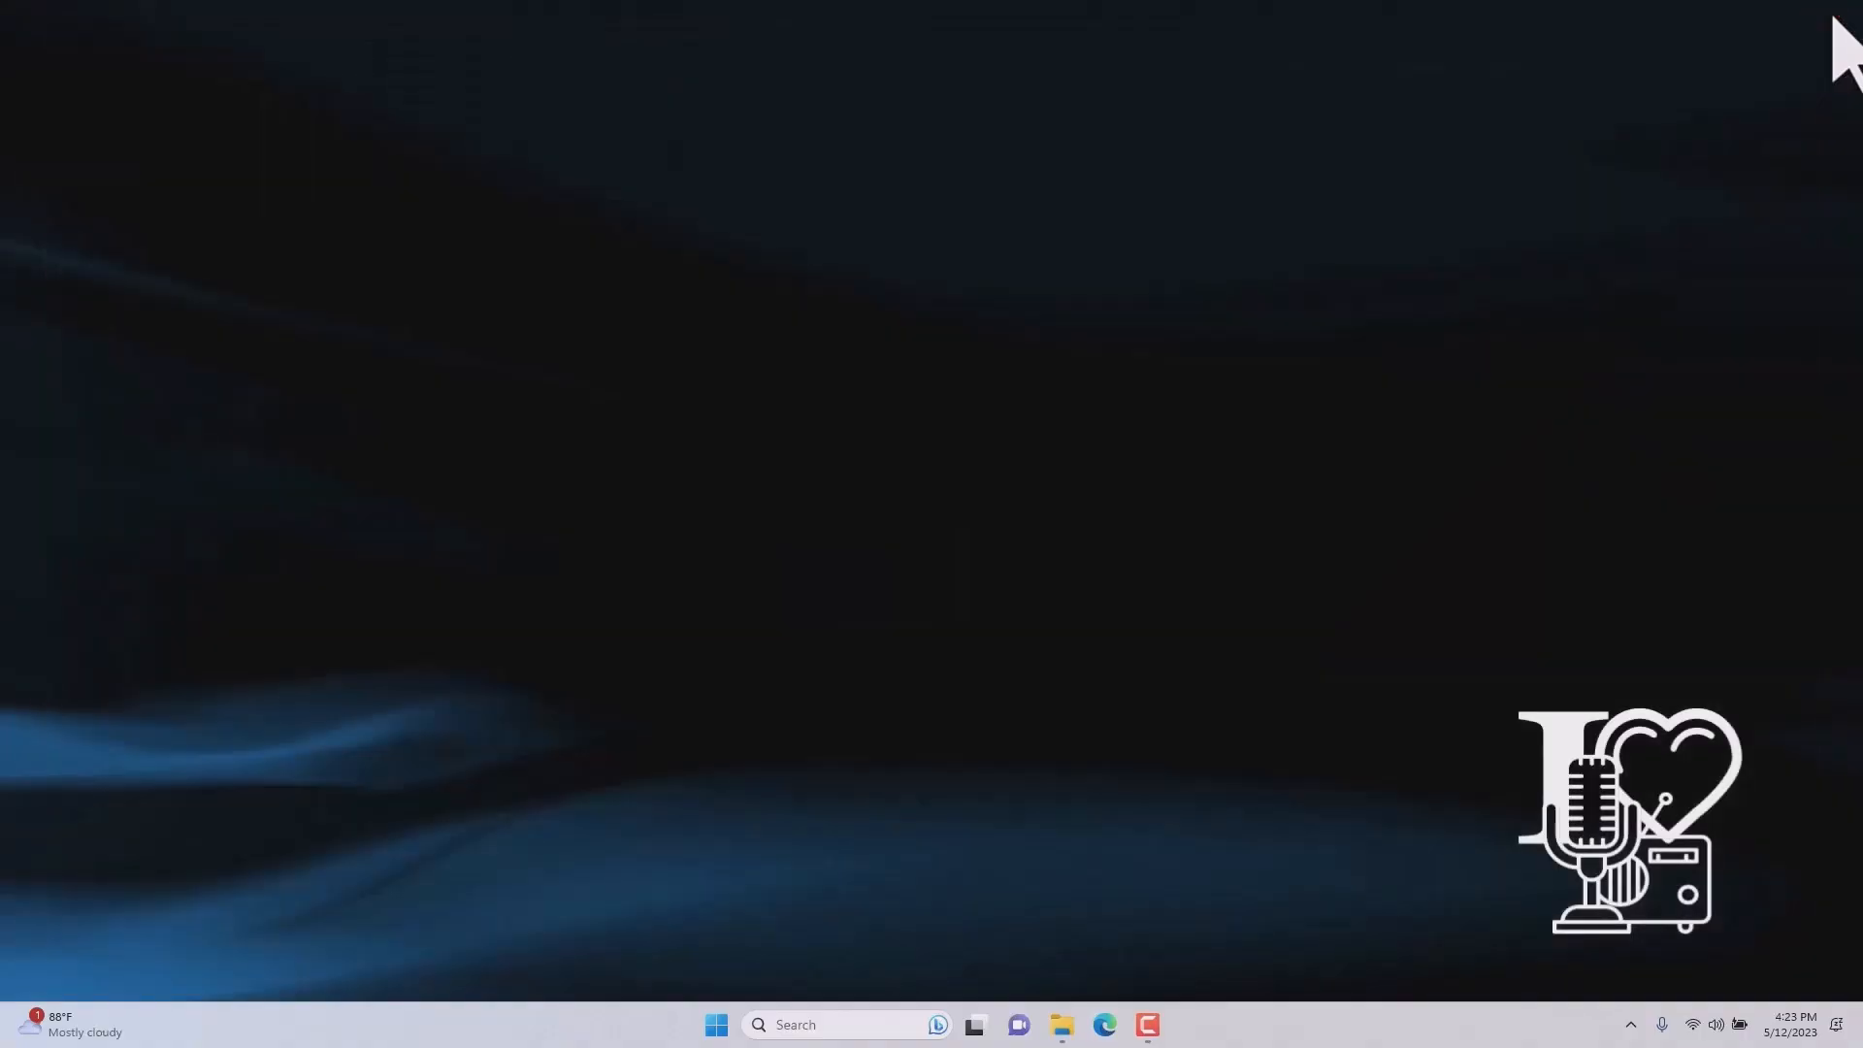
Install KiCad from the downloaded kicad-7.0.2-x86_64 file with the default components and destination folder, leaving the FreeCAD page option off, and close the Downloads window.
left_click(1064, 1027)
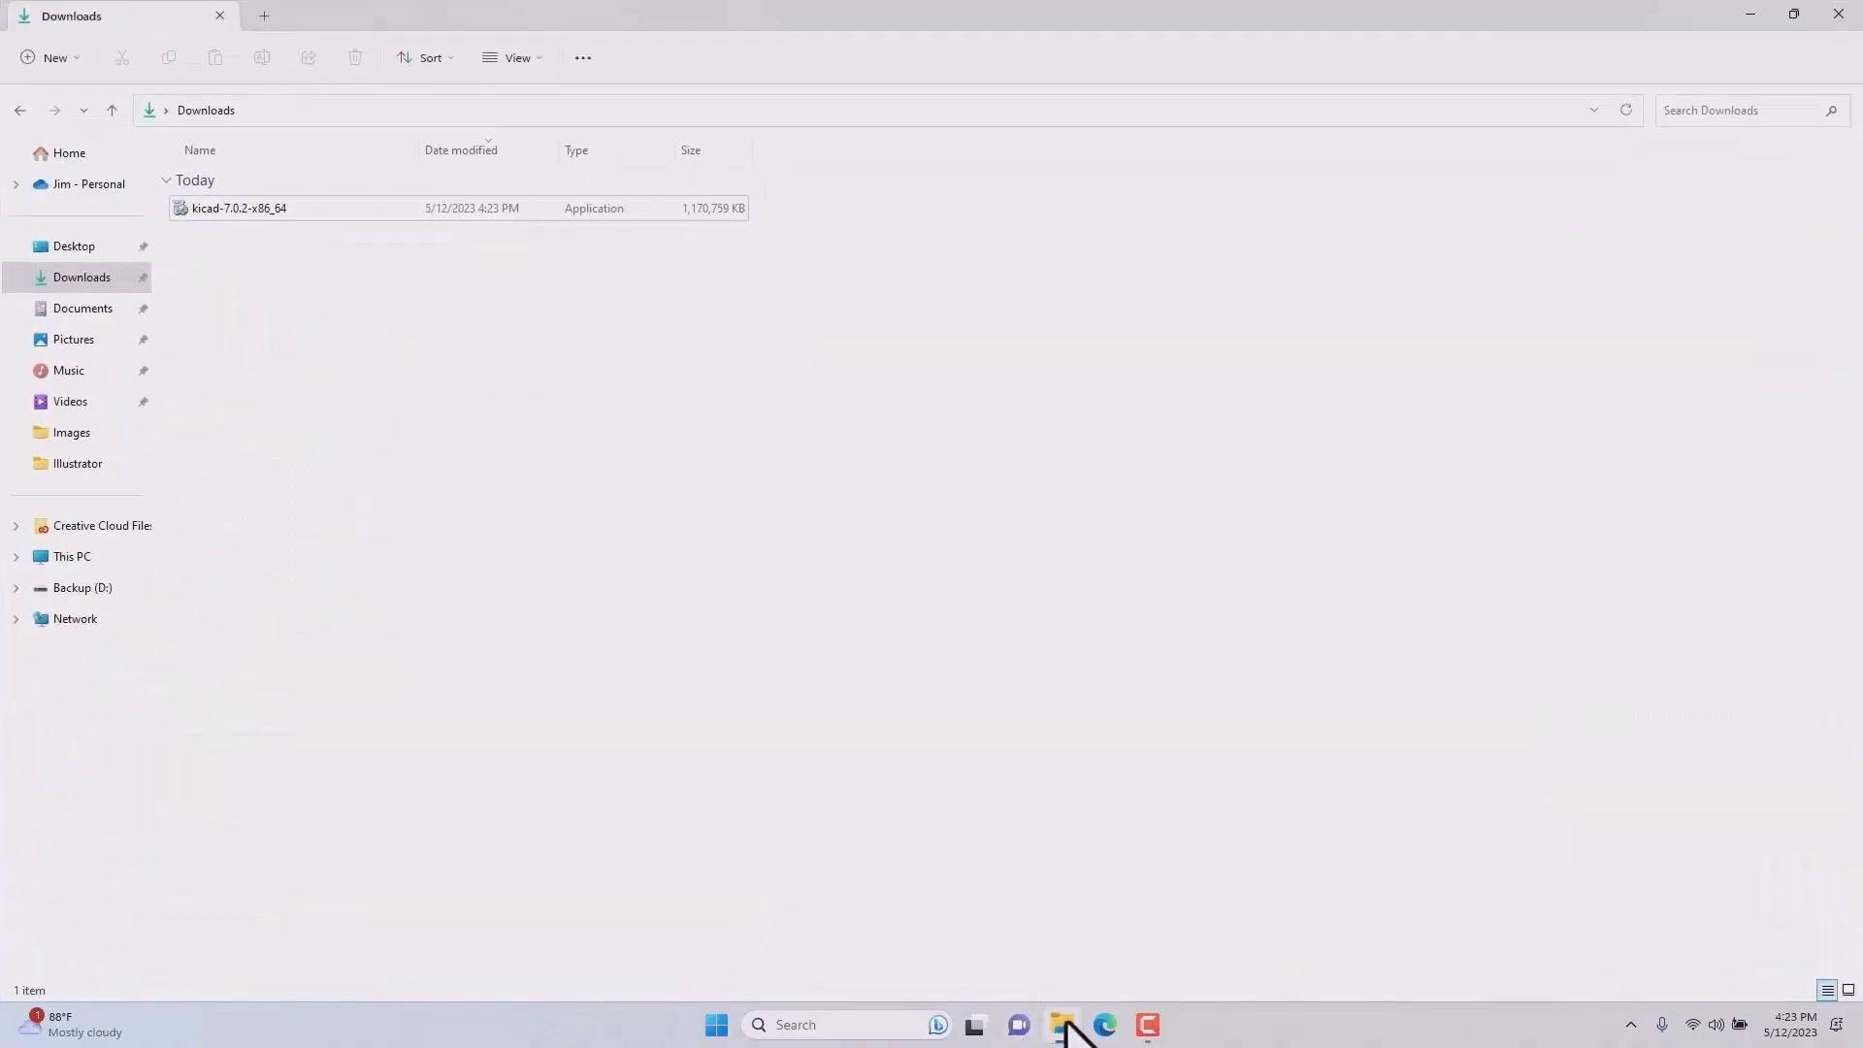
left_click(199, 211)
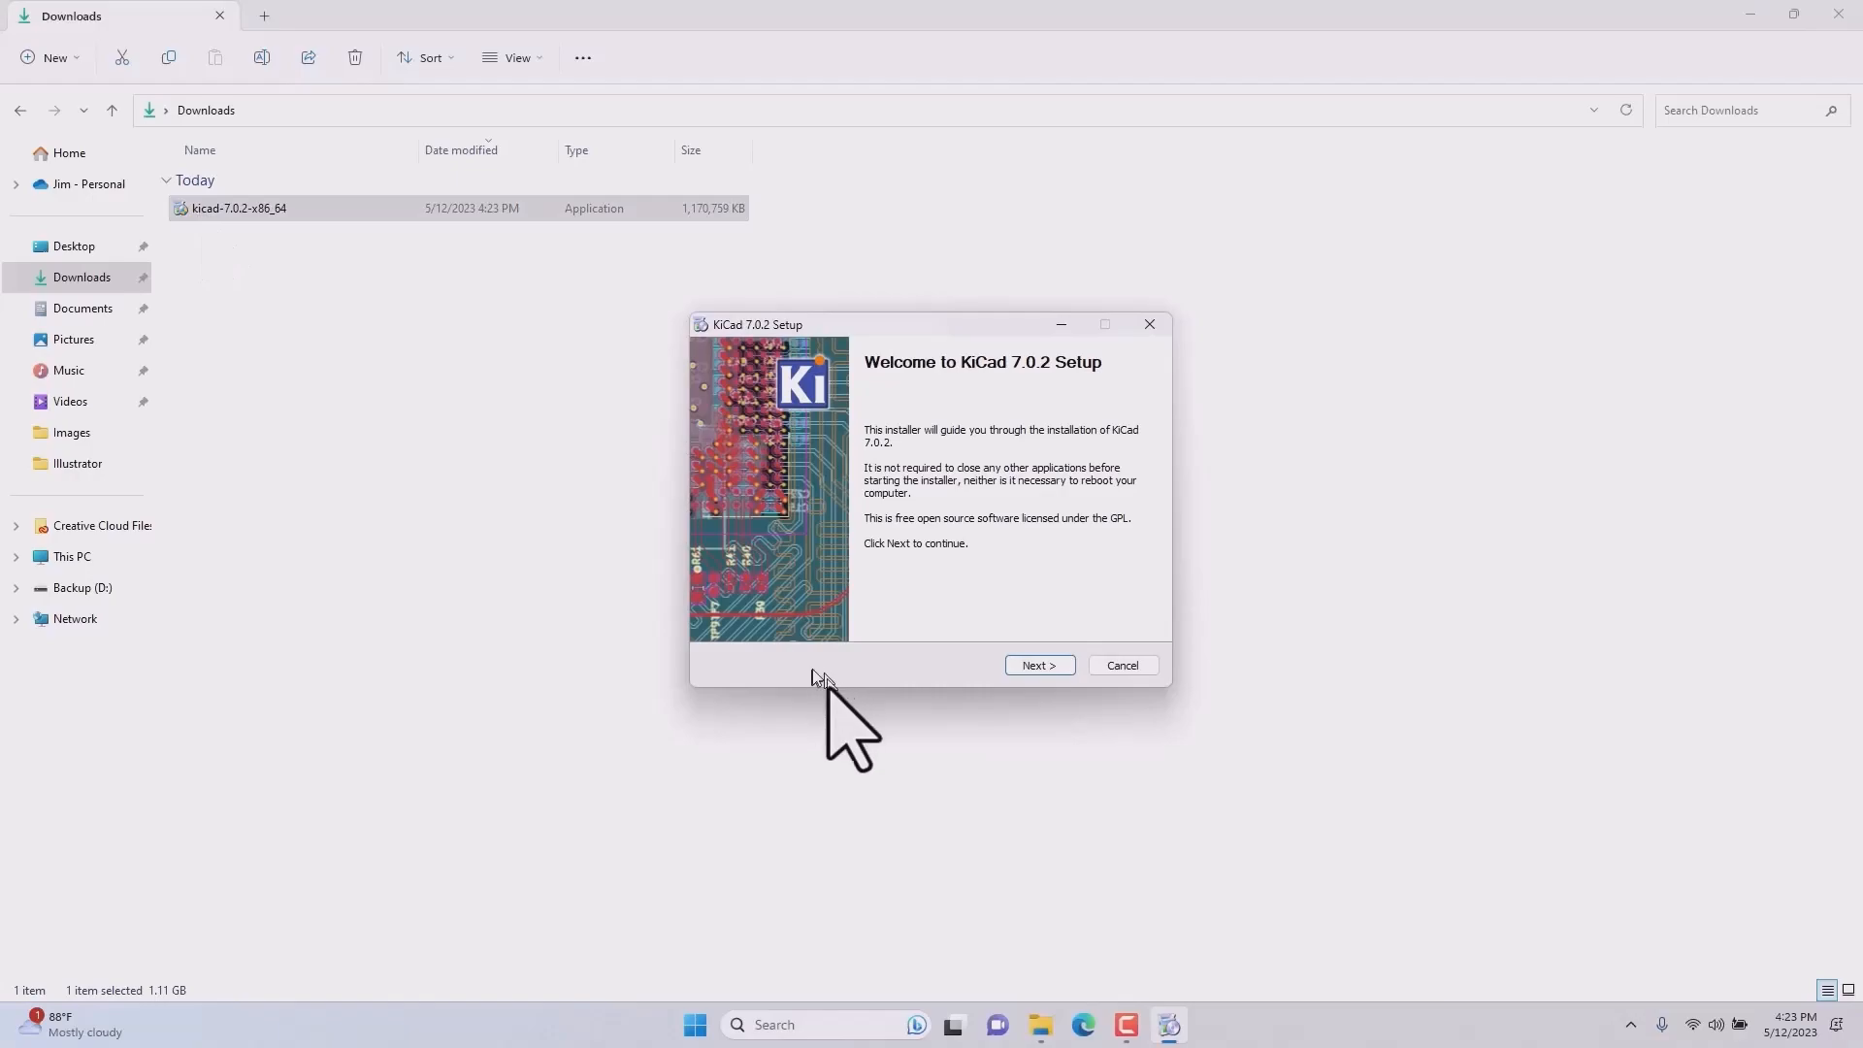
left_click(1025, 666)
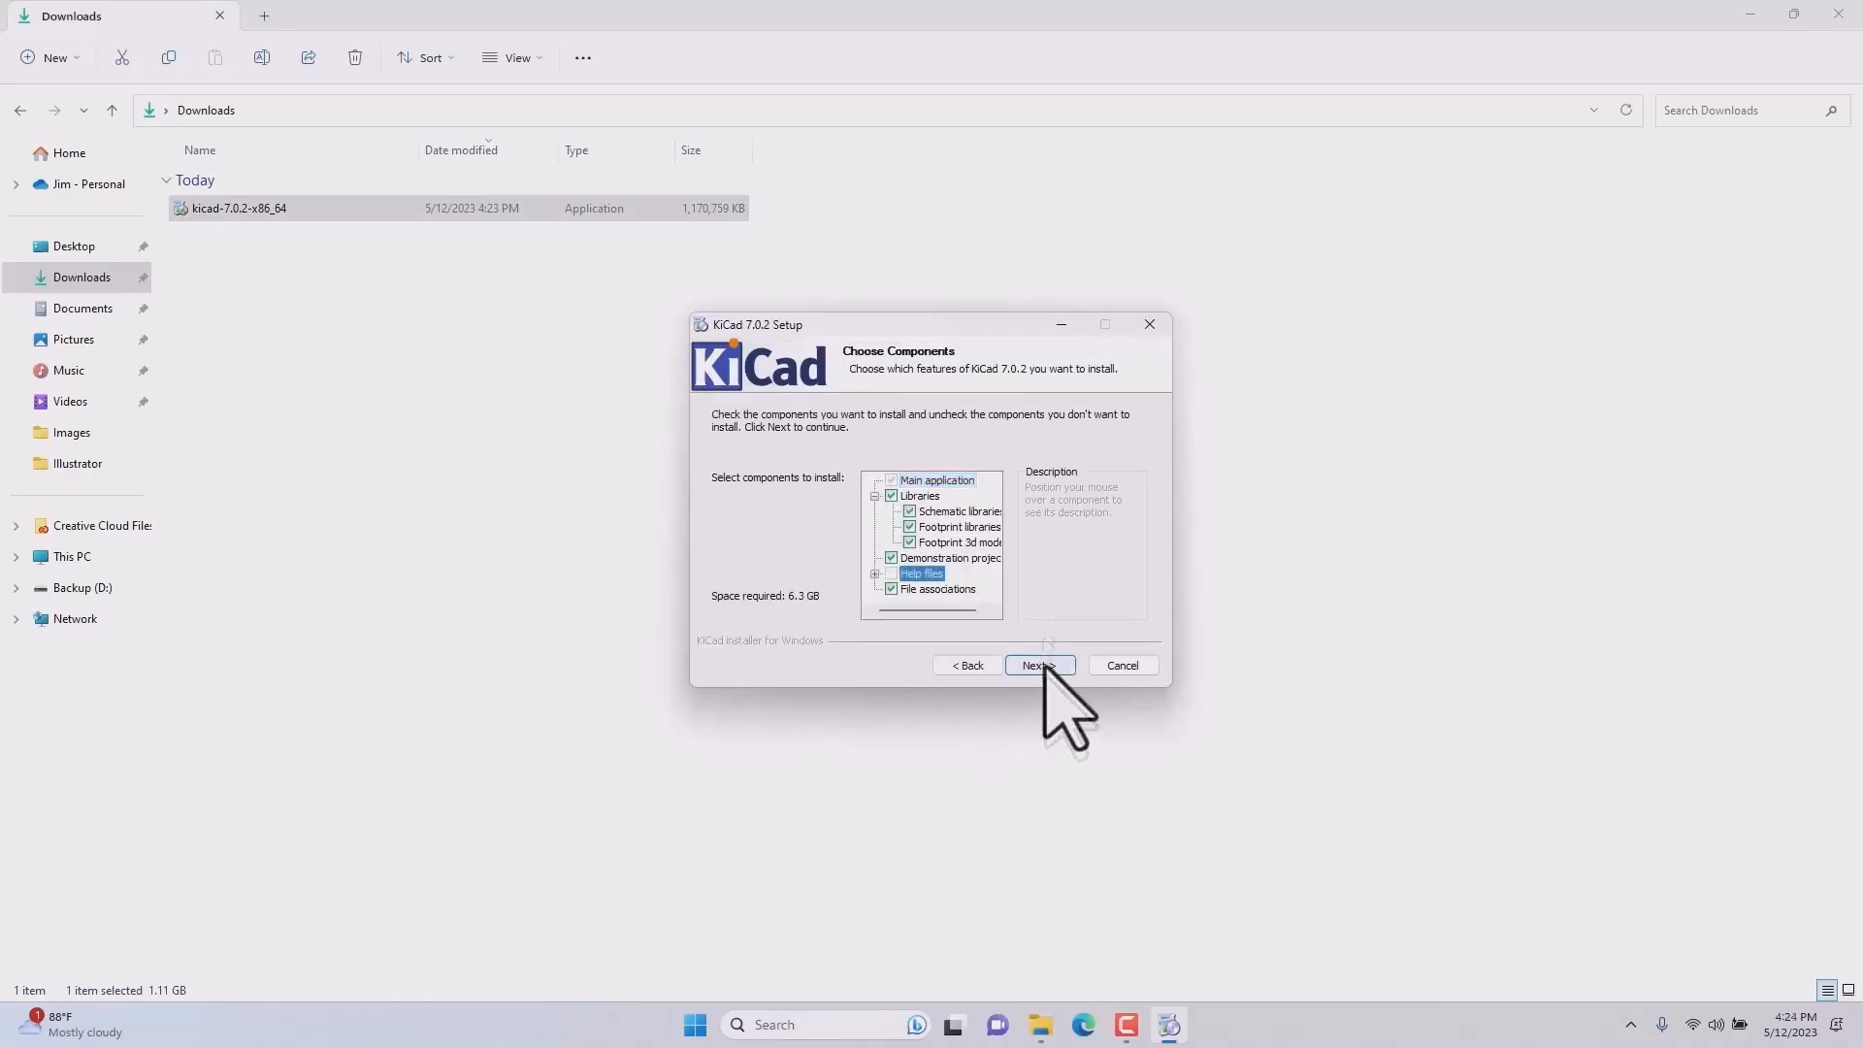
left_click(1038, 666)
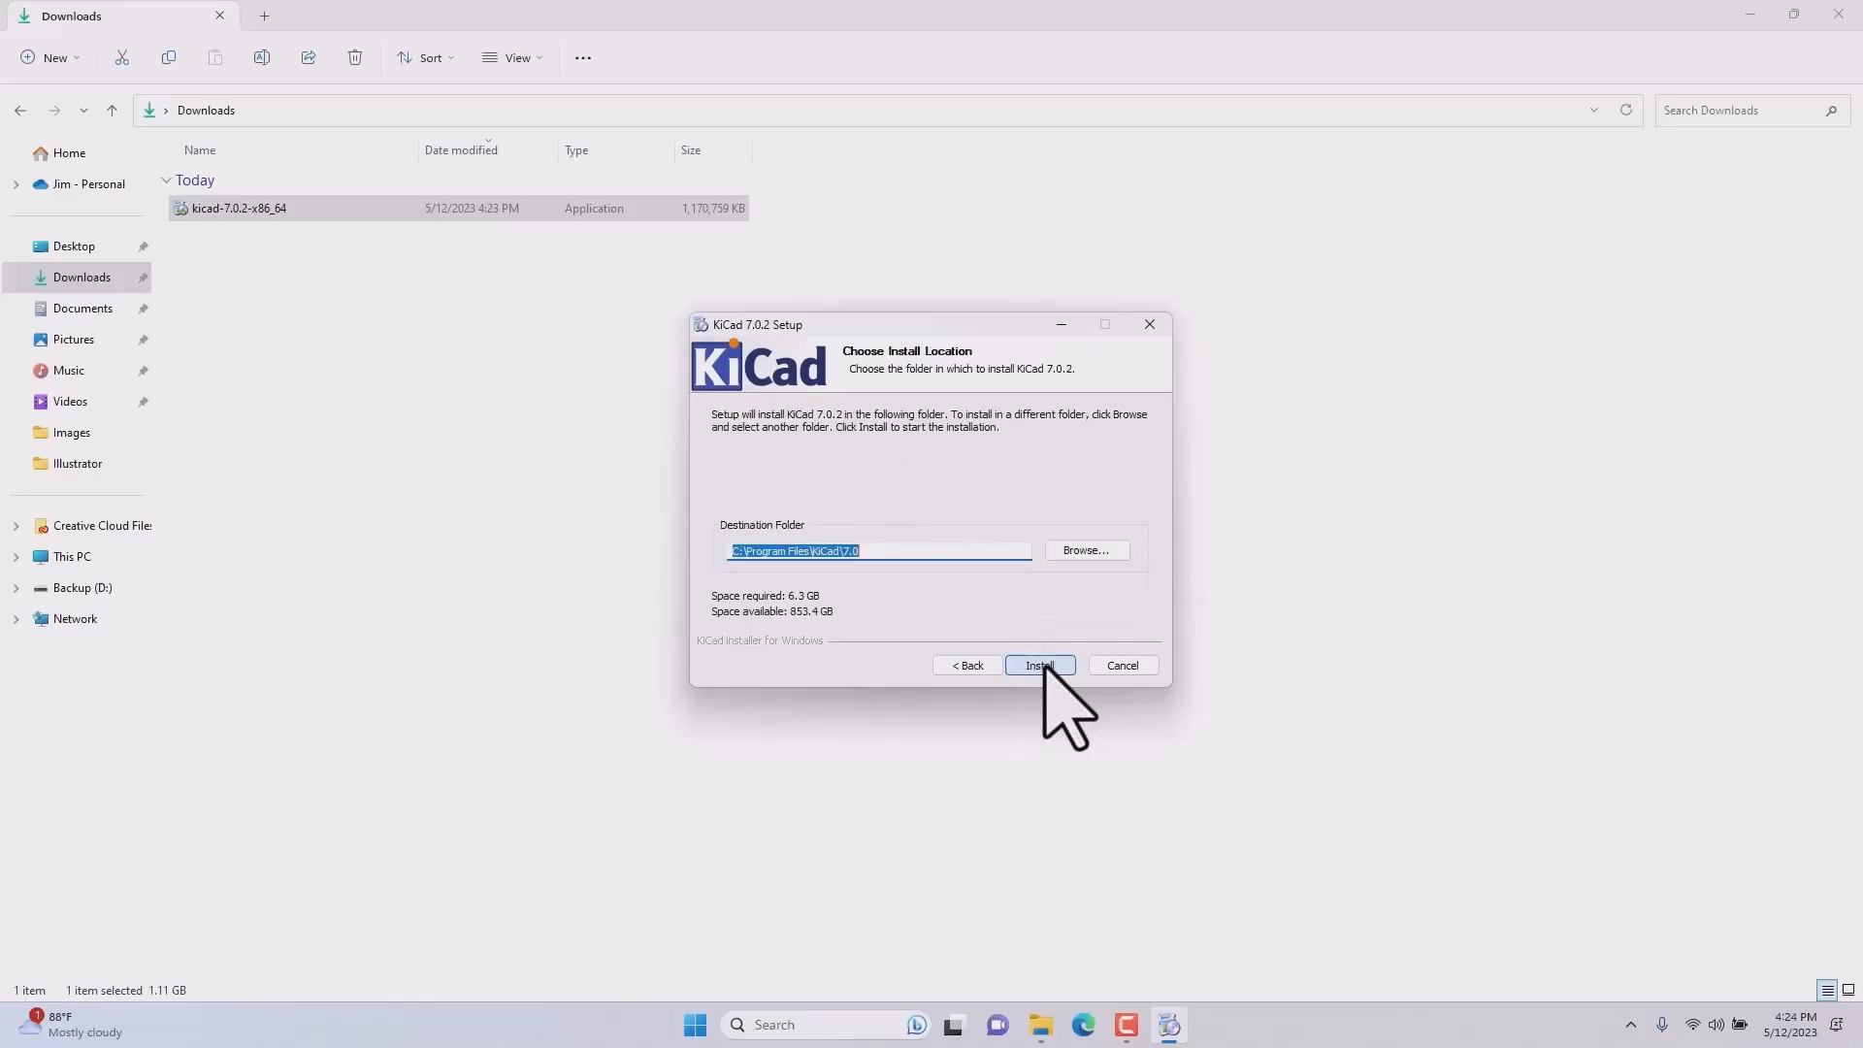
left_click(1045, 667)
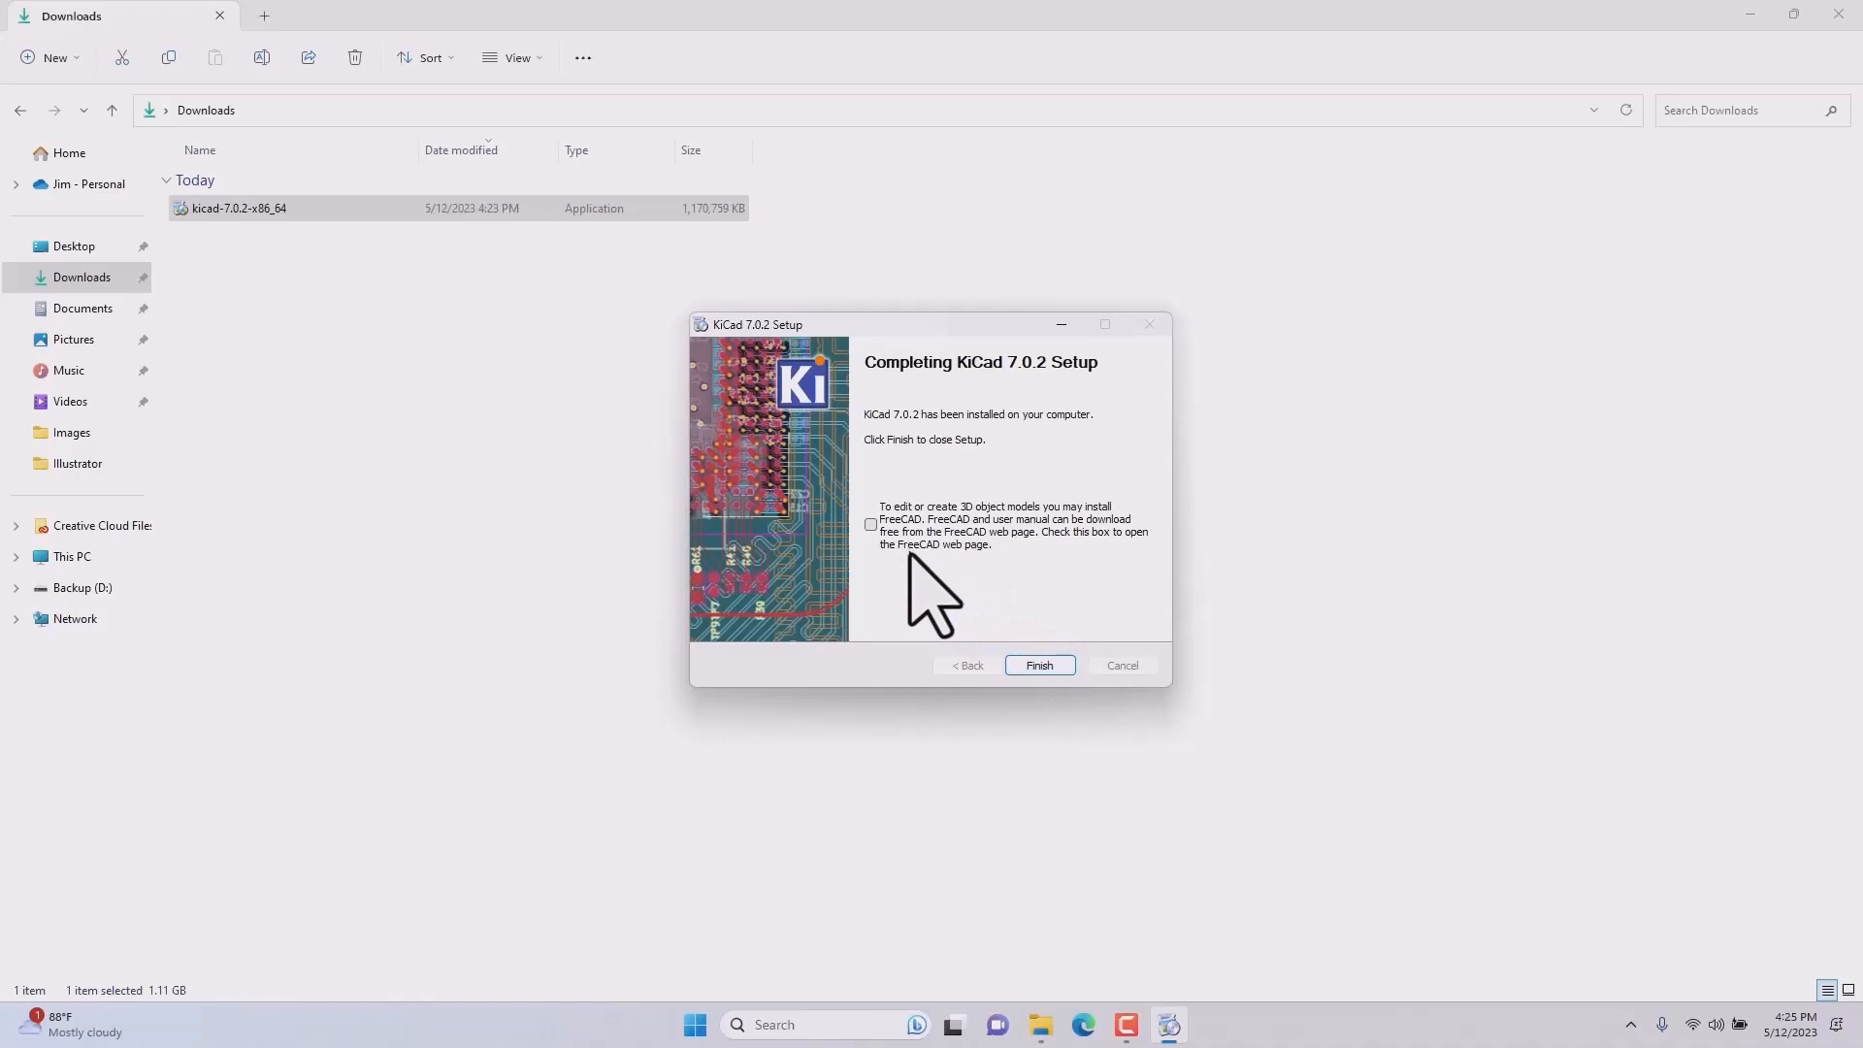
left_click(1039, 663)
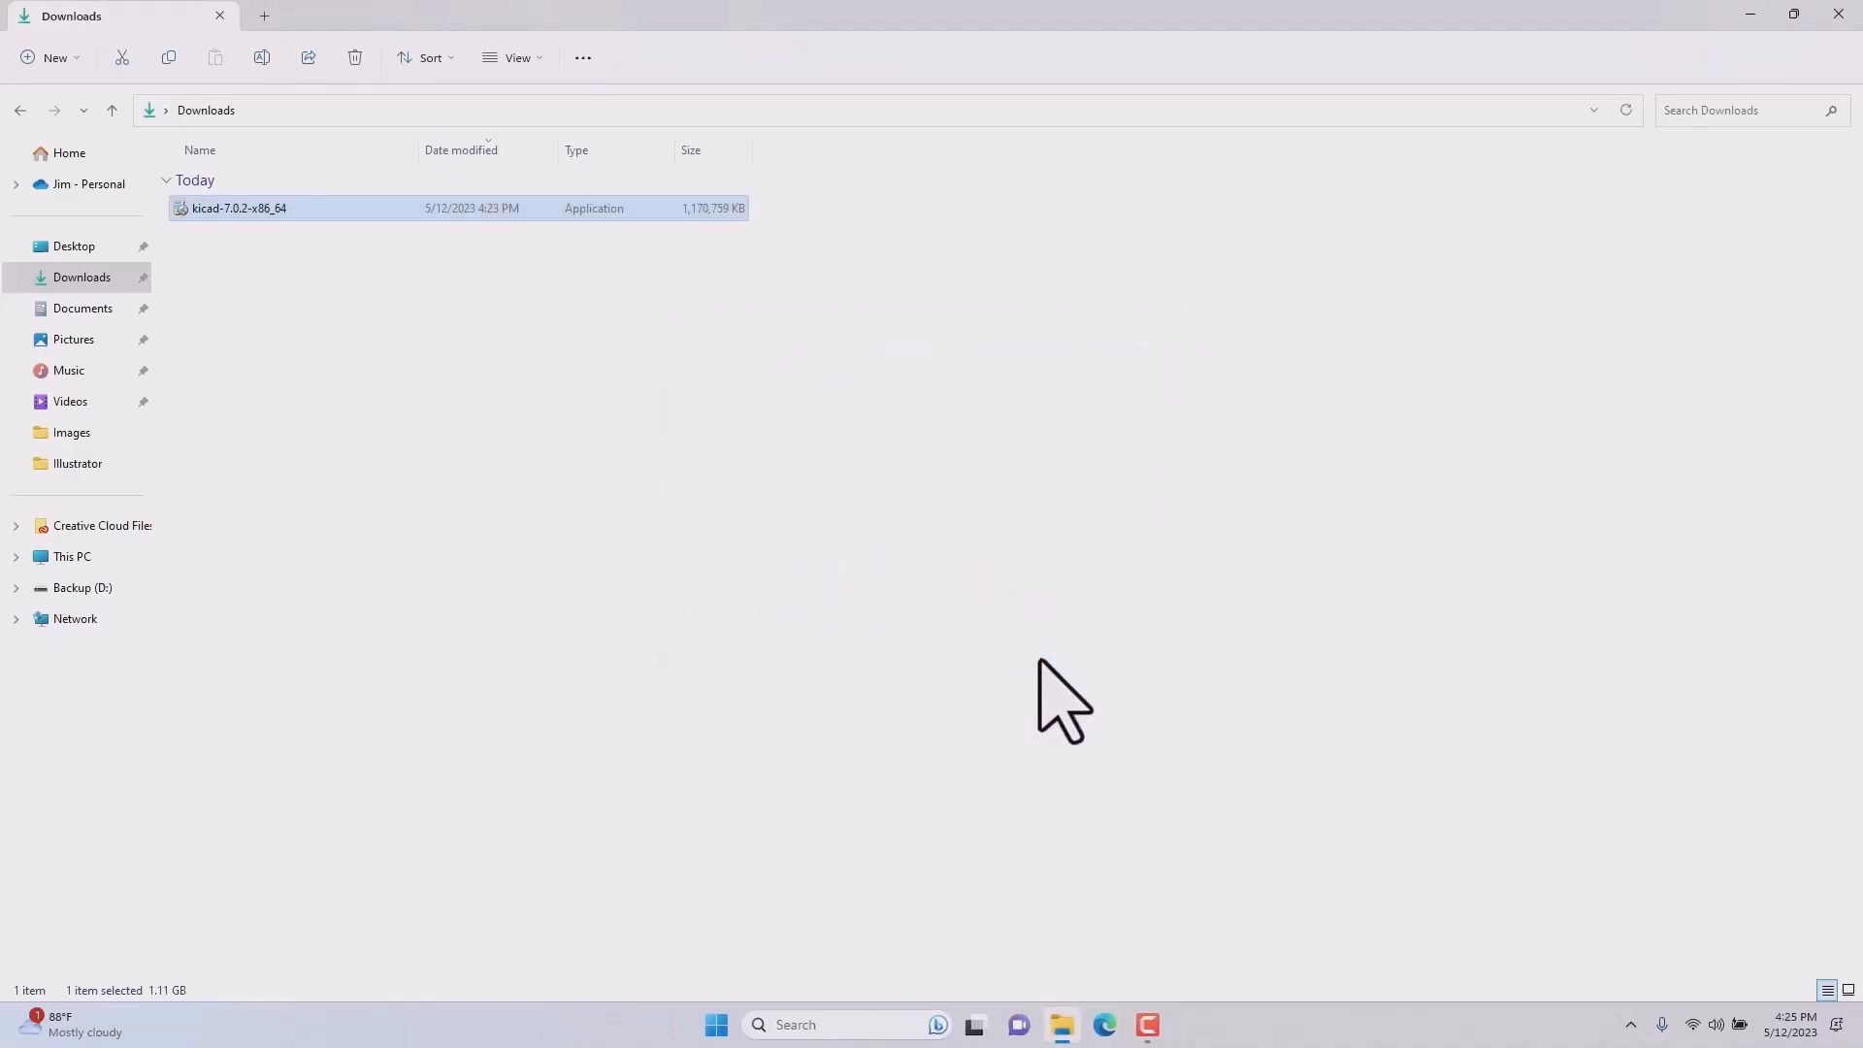
left_click(1848, 13)
Find KiCad 7.0 inside its folder in the full list of installed apps and pin it to Start.
left_click(717, 1024)
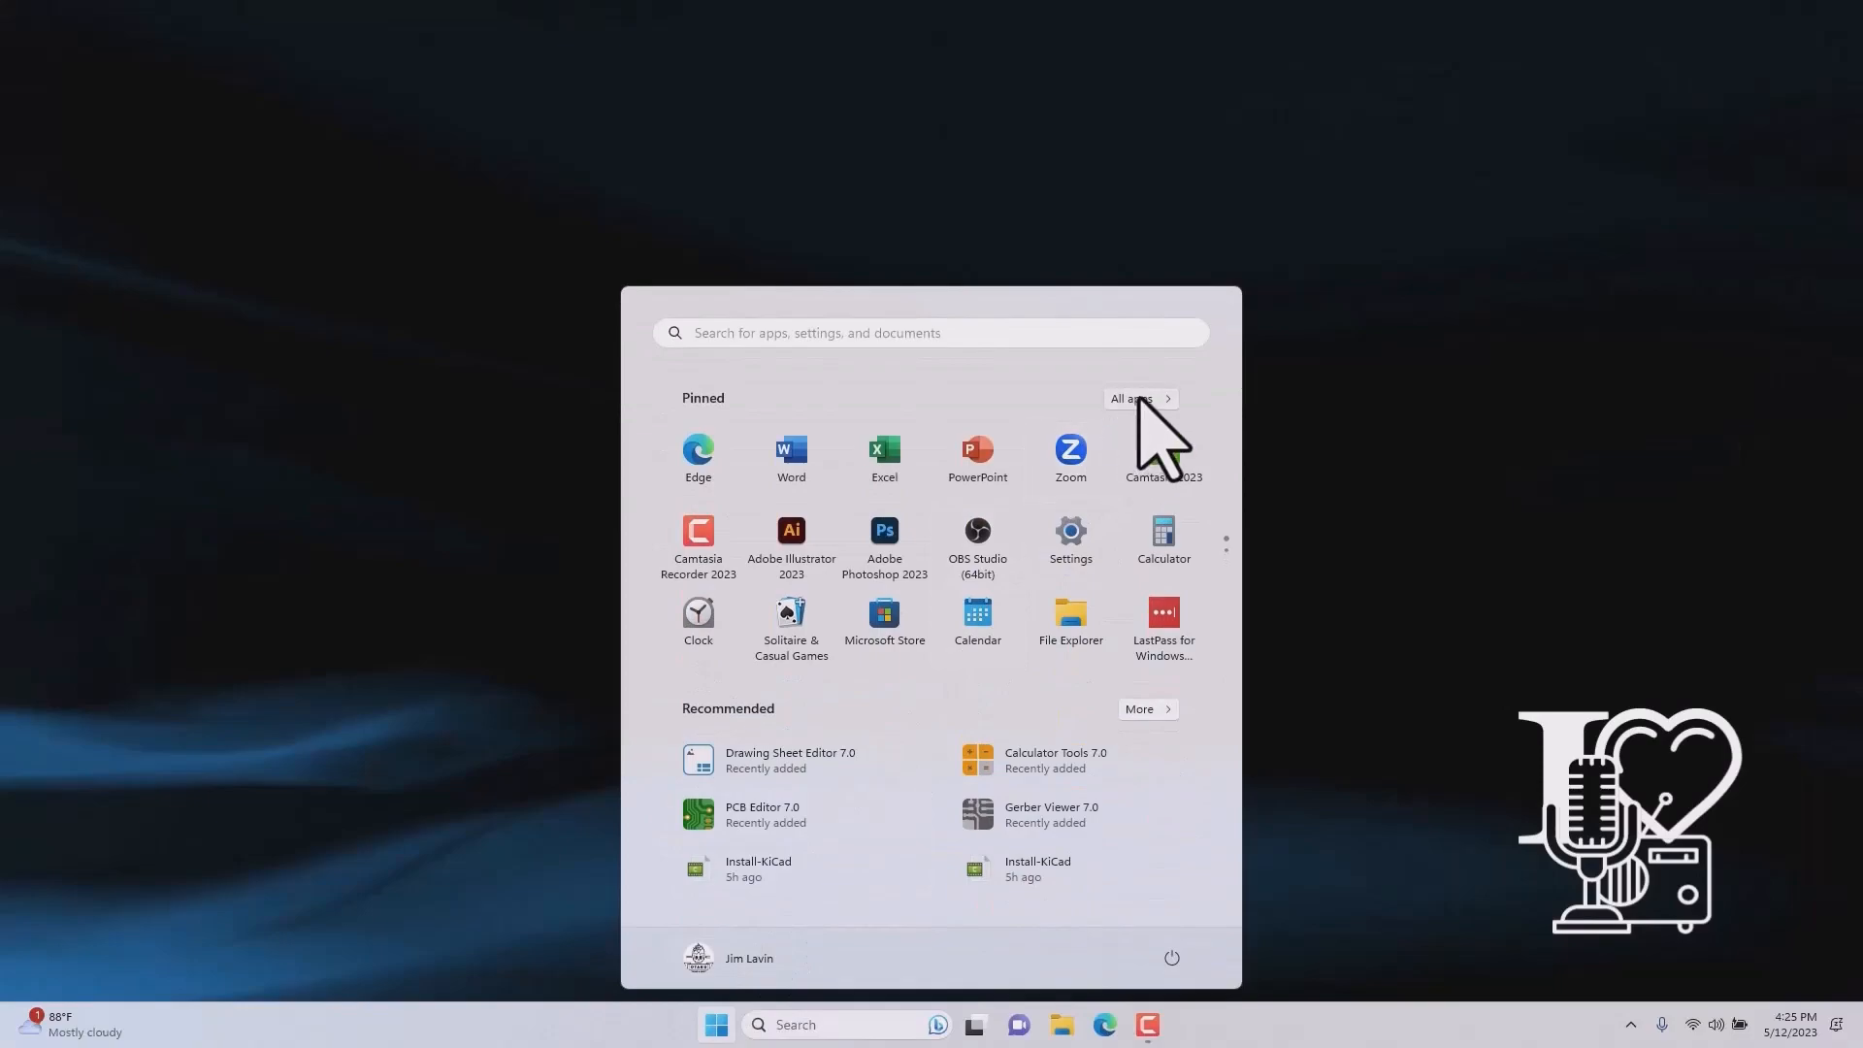
left_click(1135, 399)
scroll(912, 752, "down", 1)
scroll(915, 755, "down", 10)
scroll(920, 791, "down", 3)
left_click(1177, 615)
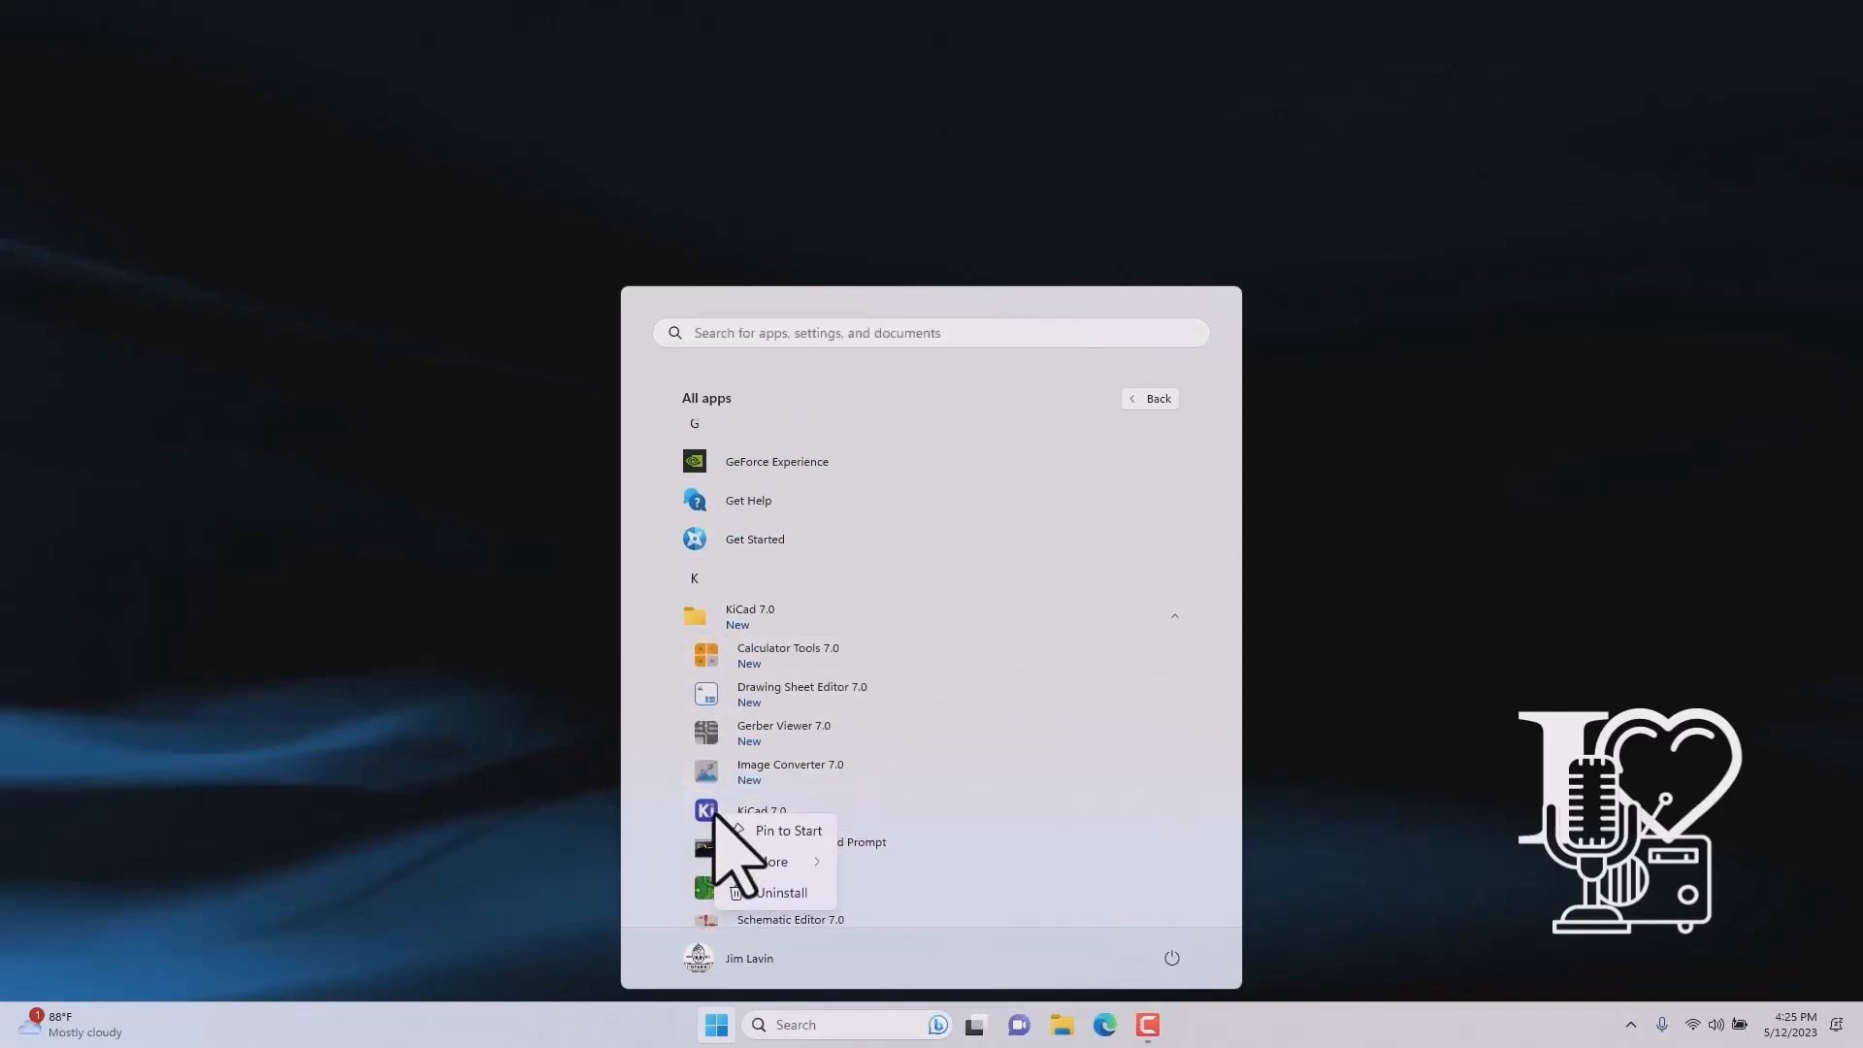
Move the pinned KiCad 7.0 app to the first page of pinned apps, between OBS Studio and Settings.
left_click(1155, 399)
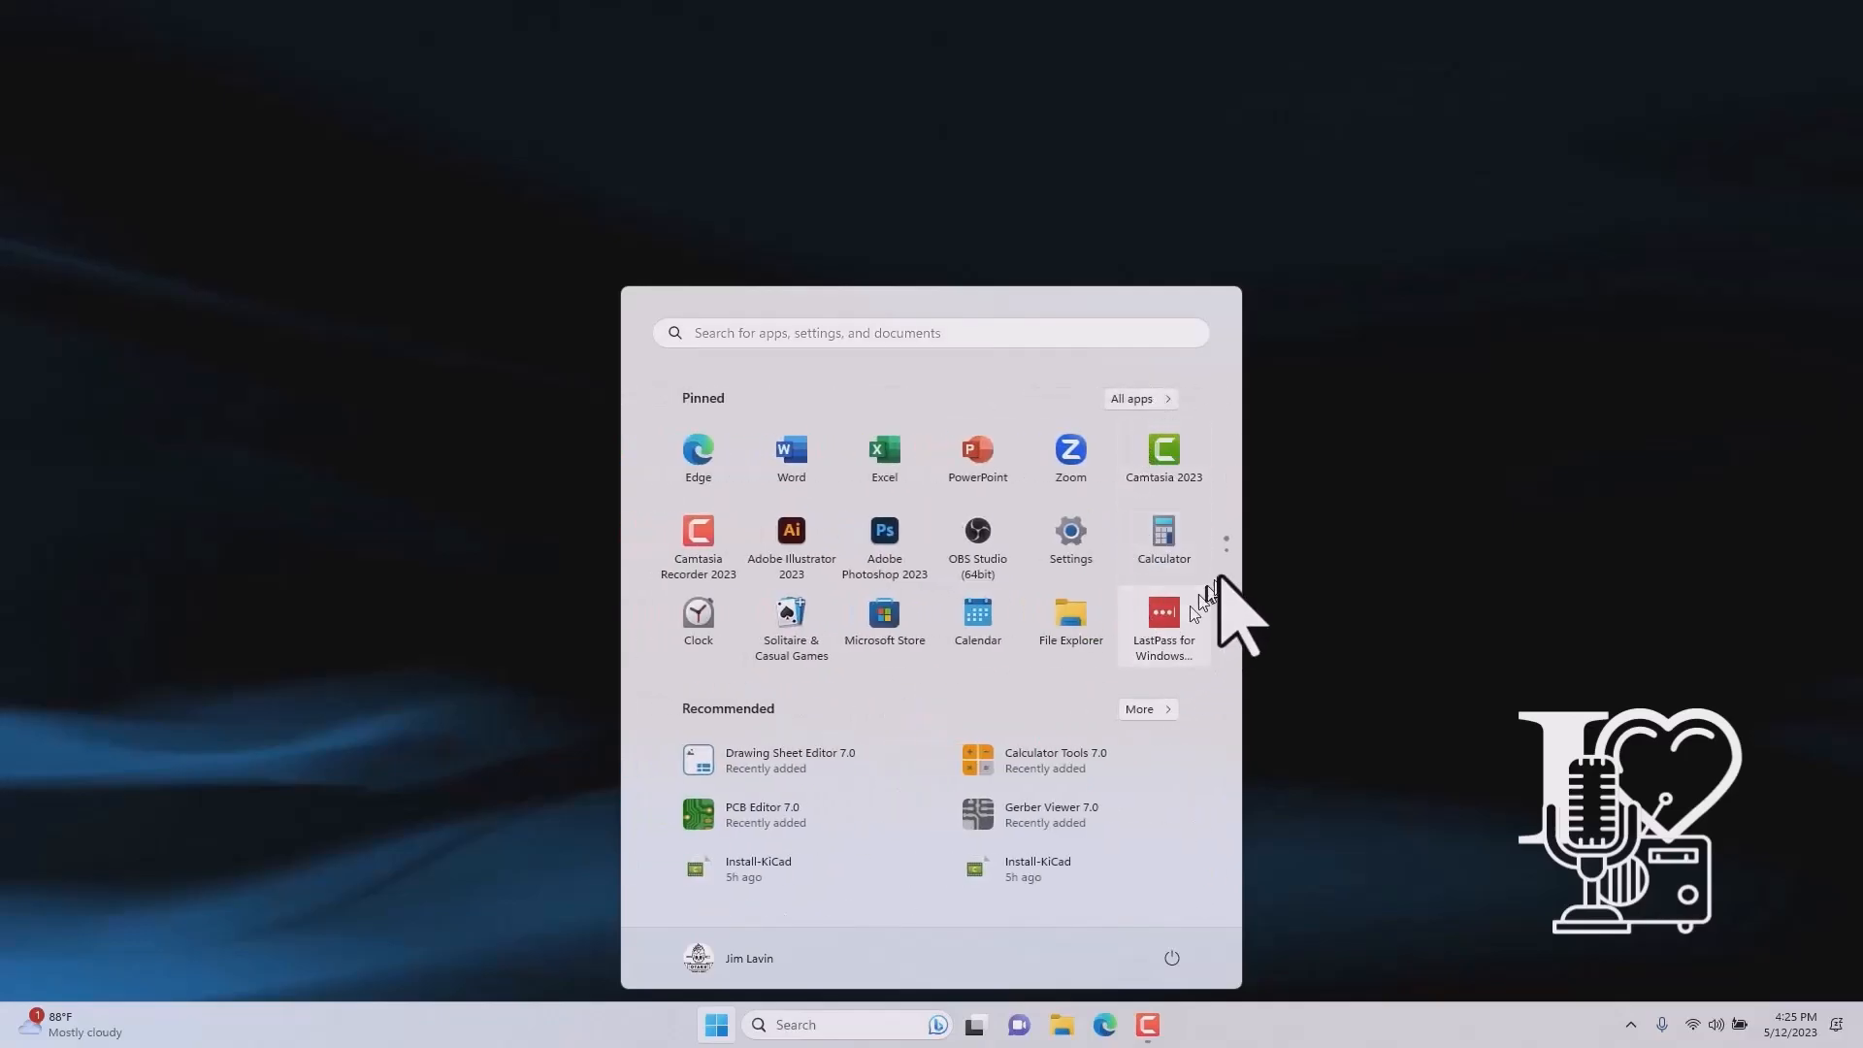
scroll(1226, 553, "down", 1)
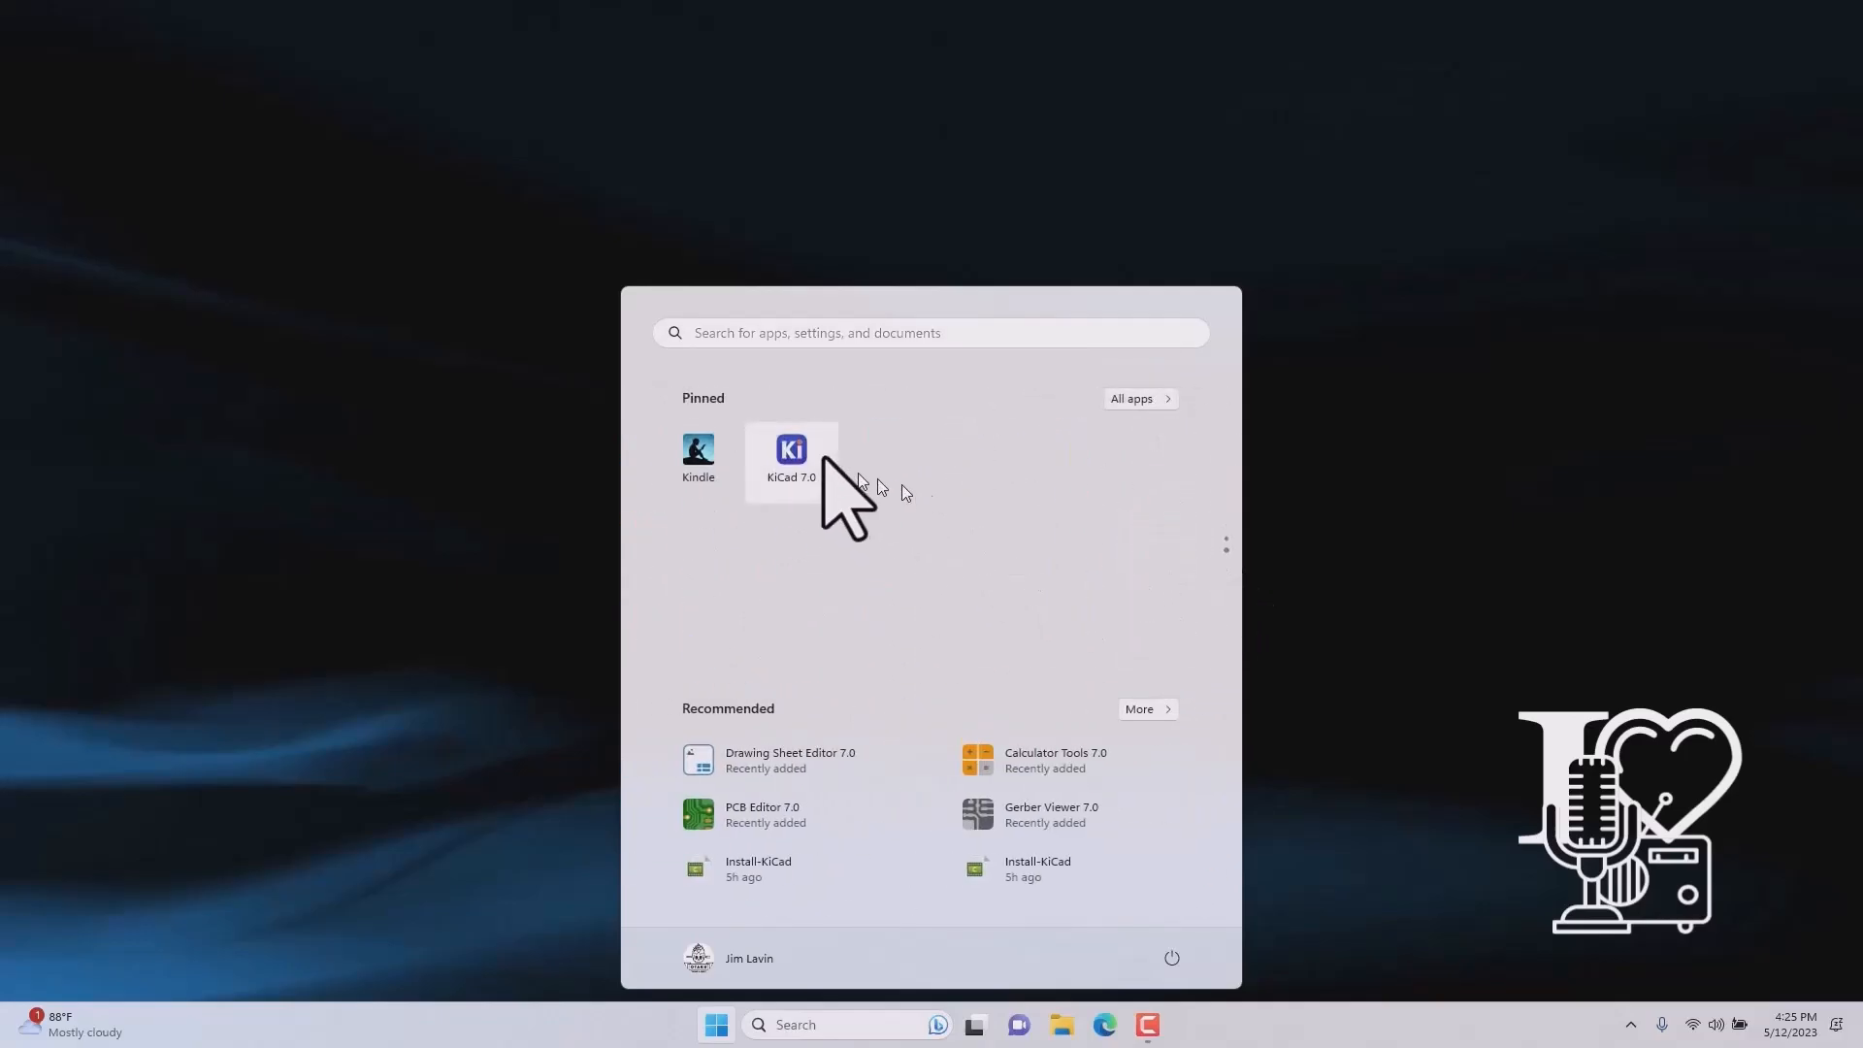
left_click_drag(798, 456, 1112, 535)
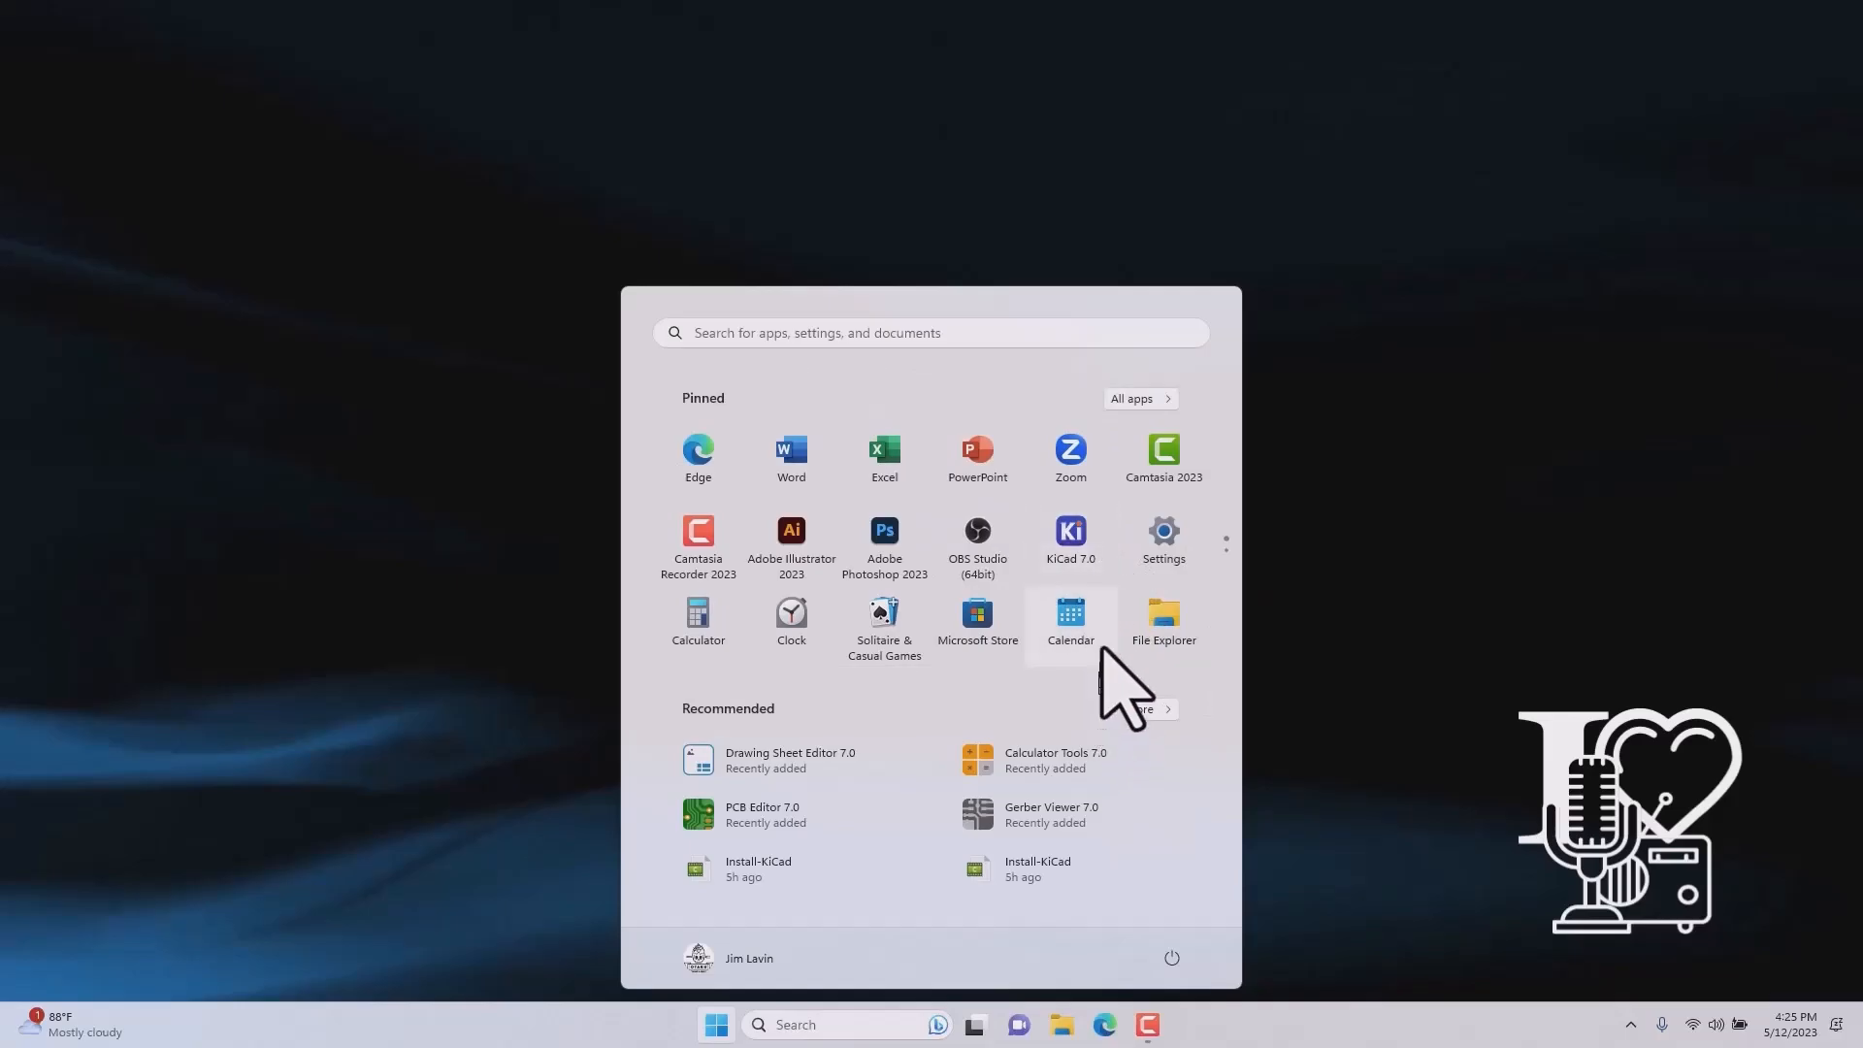
left_click(711, 1025)
Launch KiCad 7.0 in a maximized window, starting with default settings and opting in to anonymous data collection.
left_click(711, 1025)
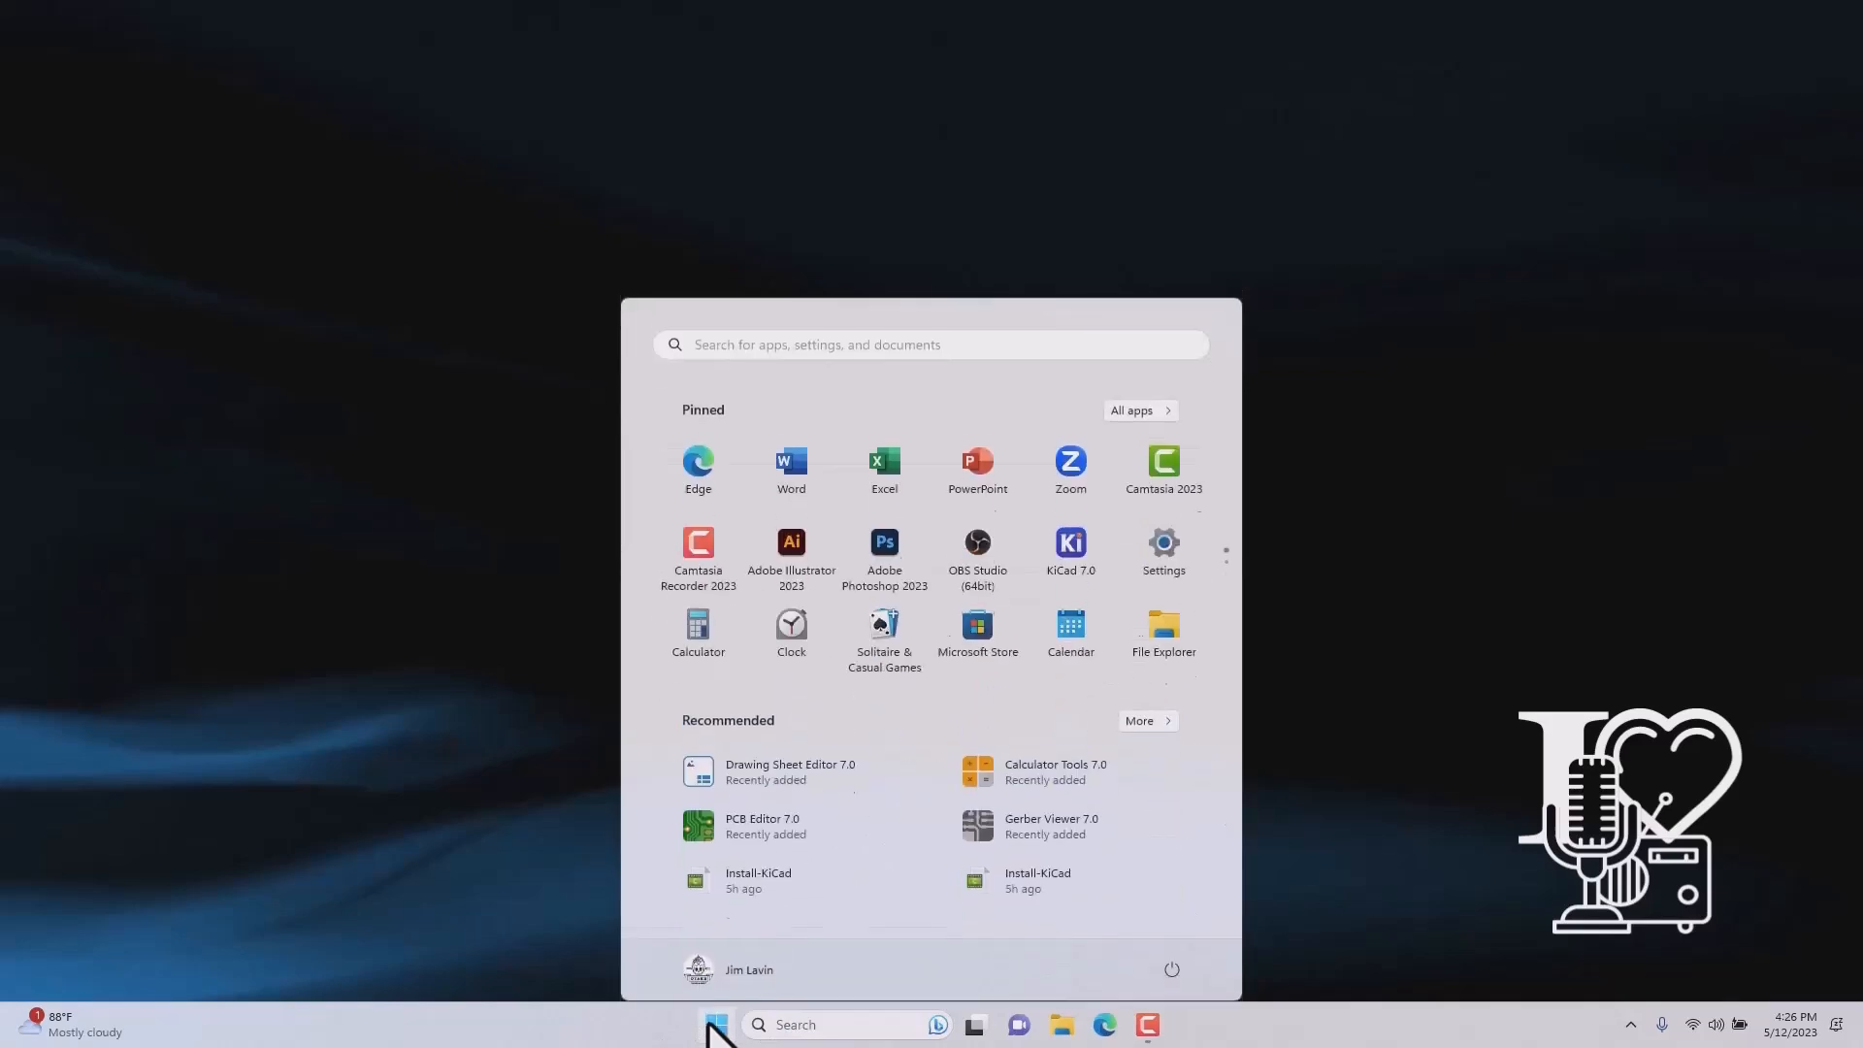
left_click(1077, 540)
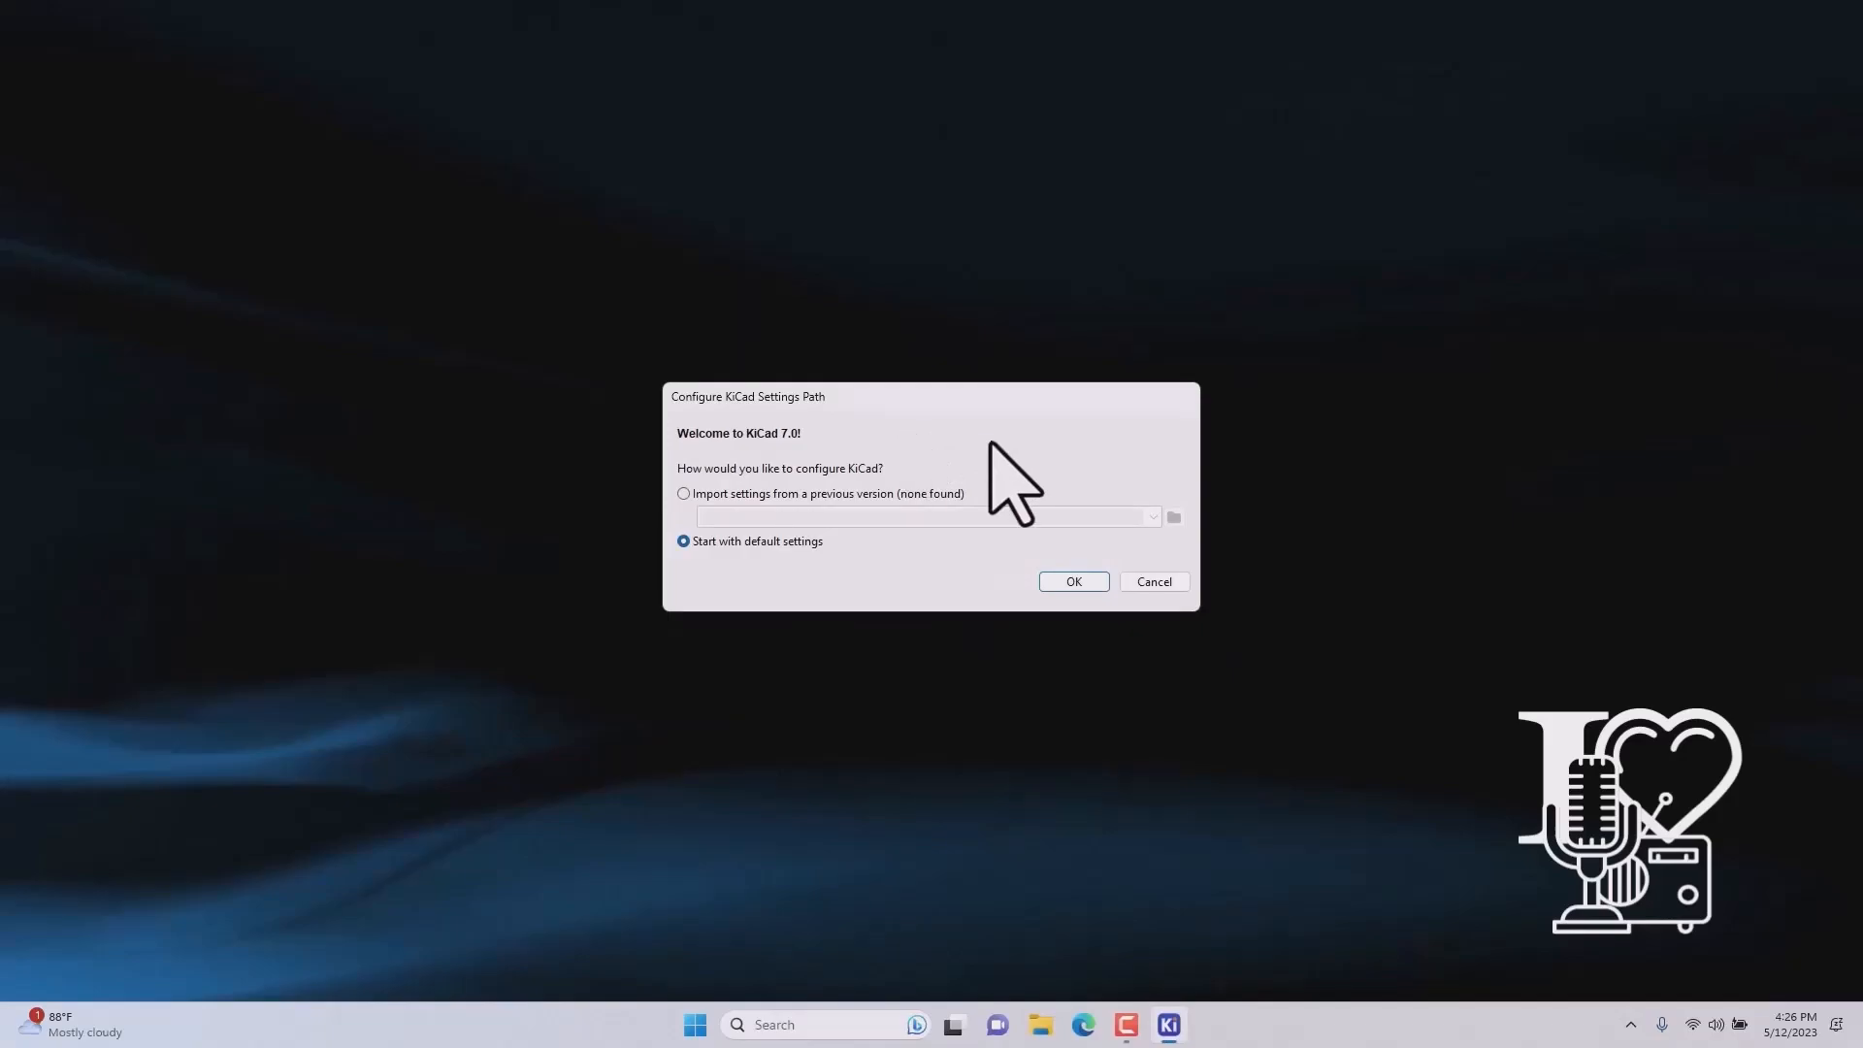
left_click(1061, 582)
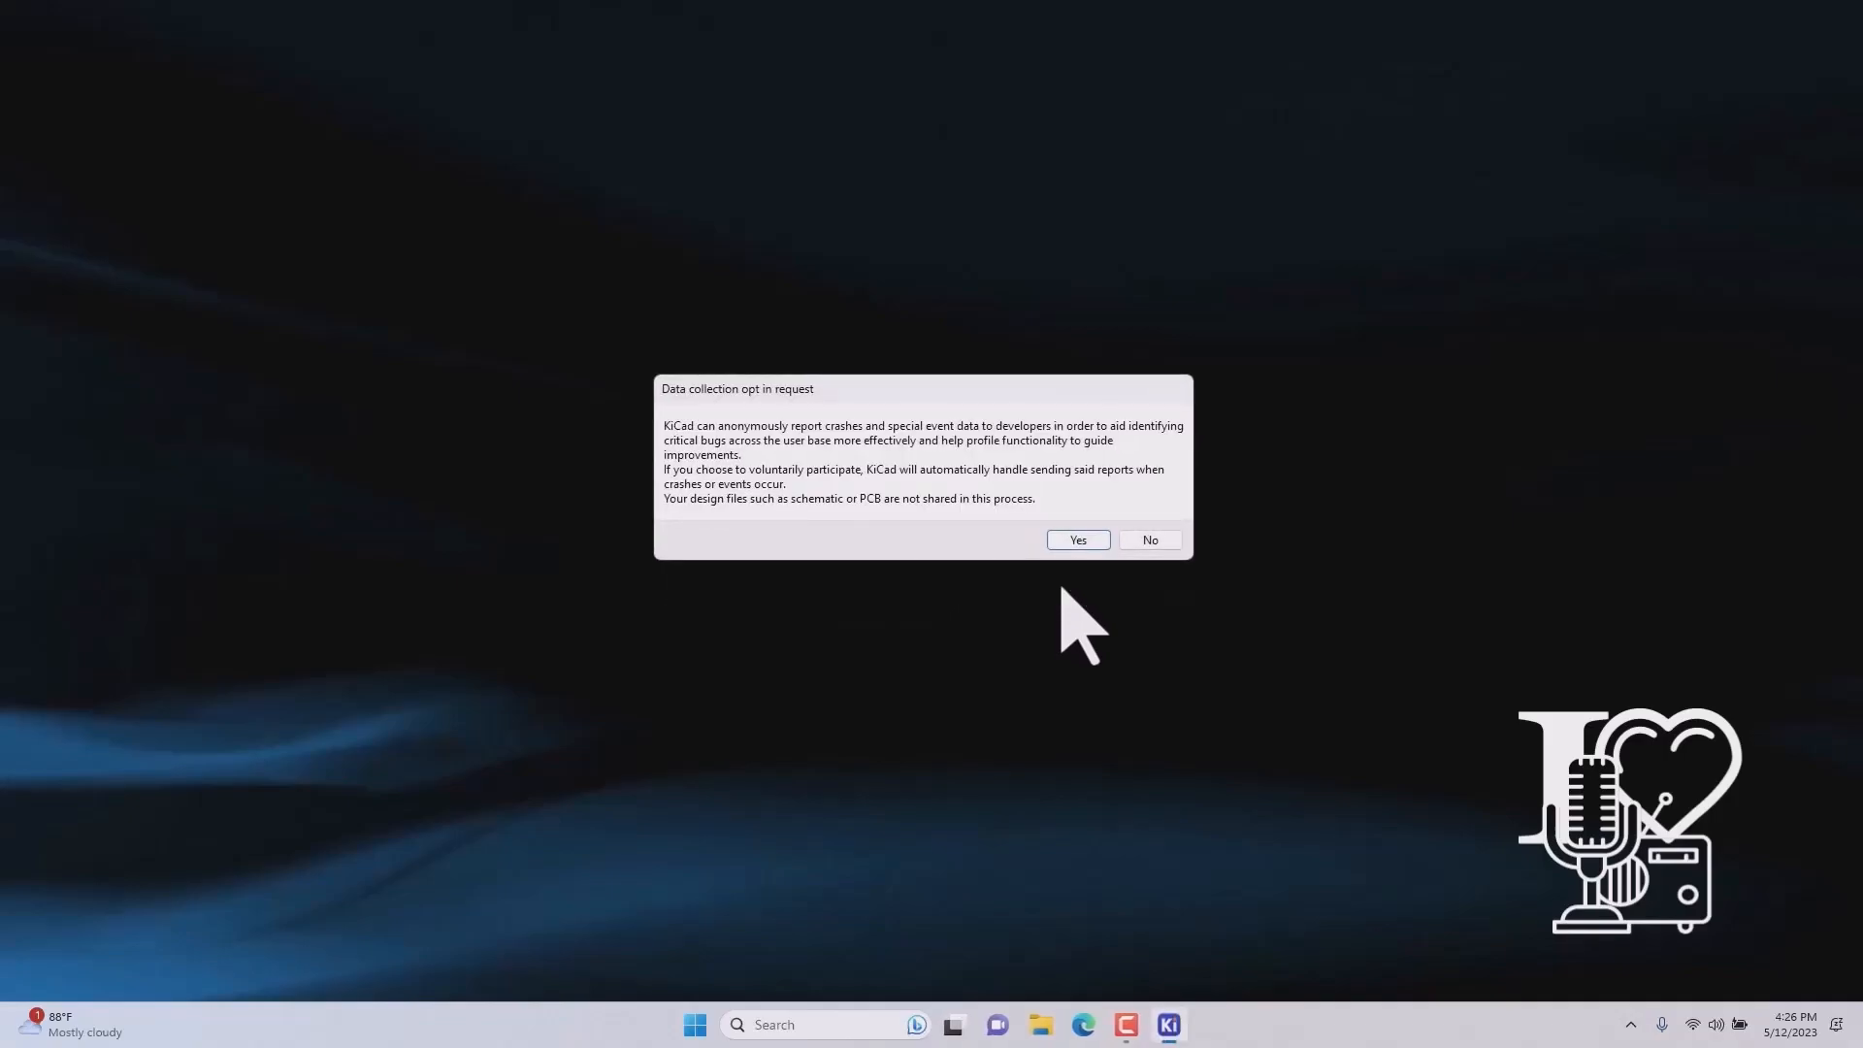
left_click(1078, 539)
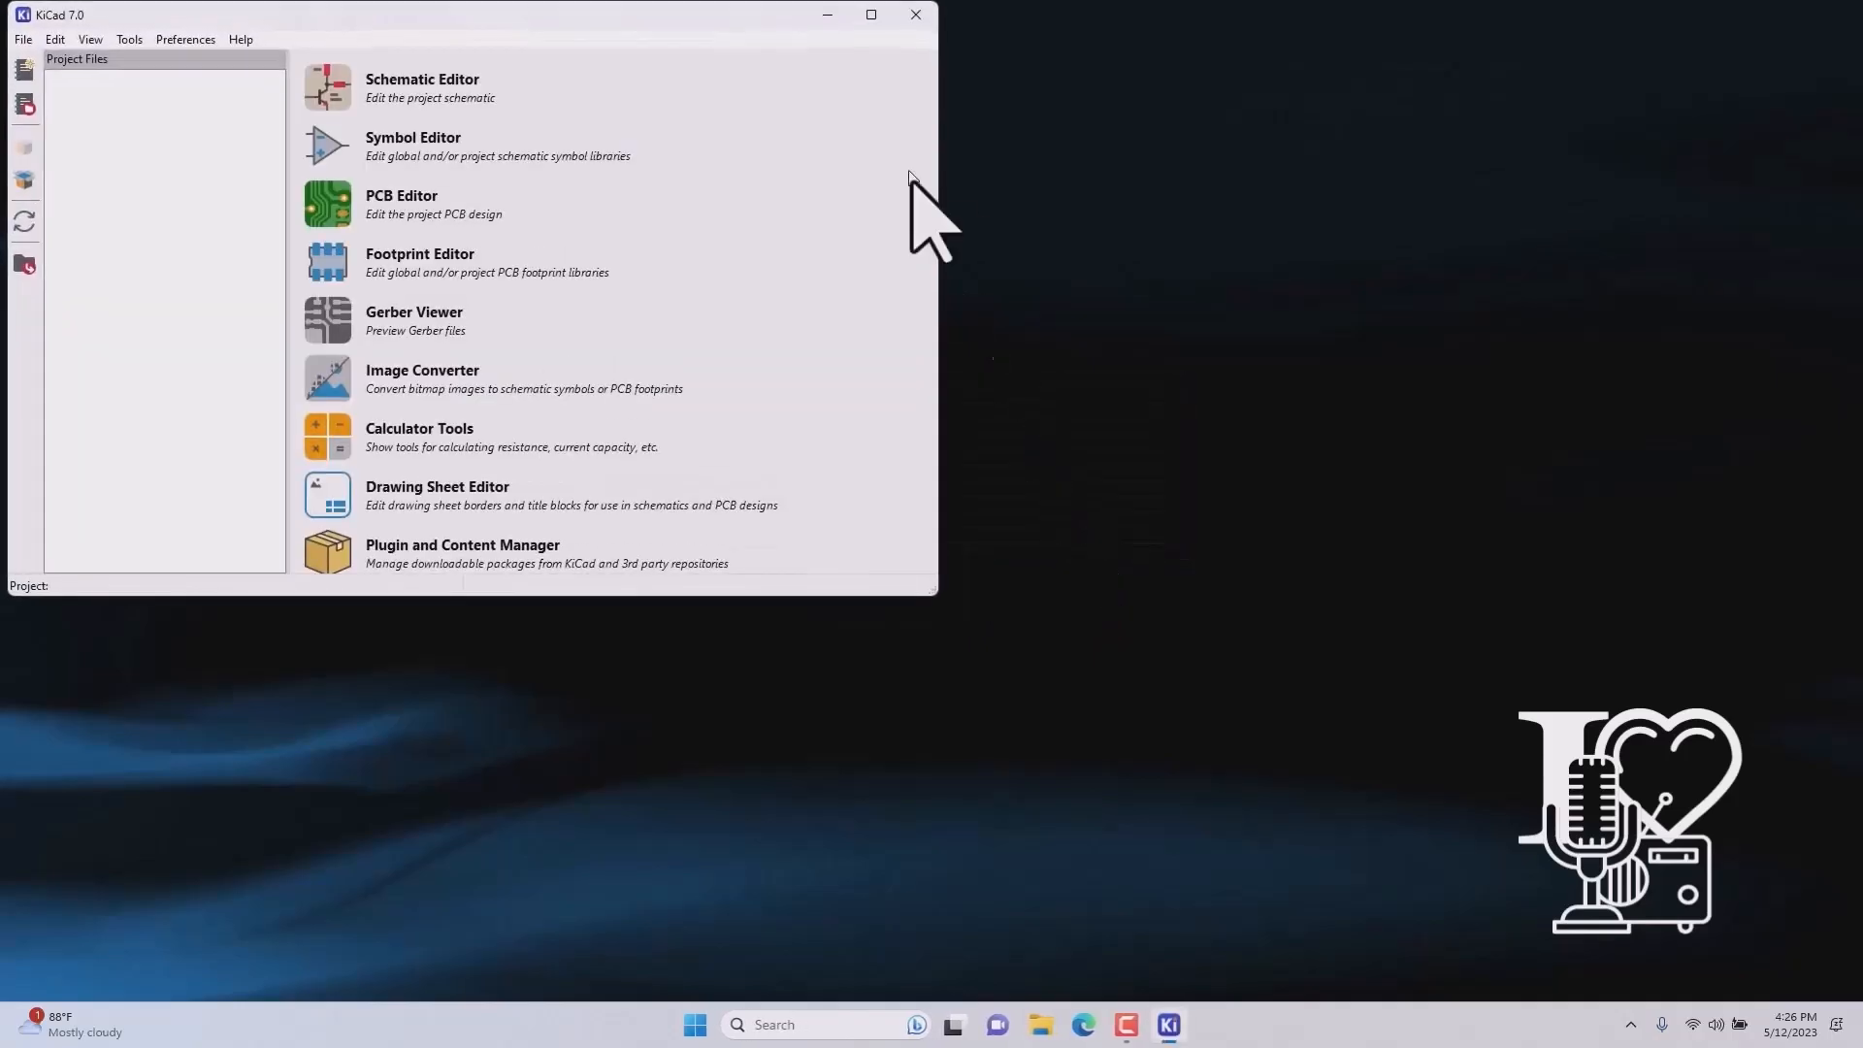
left_click(870, 14)
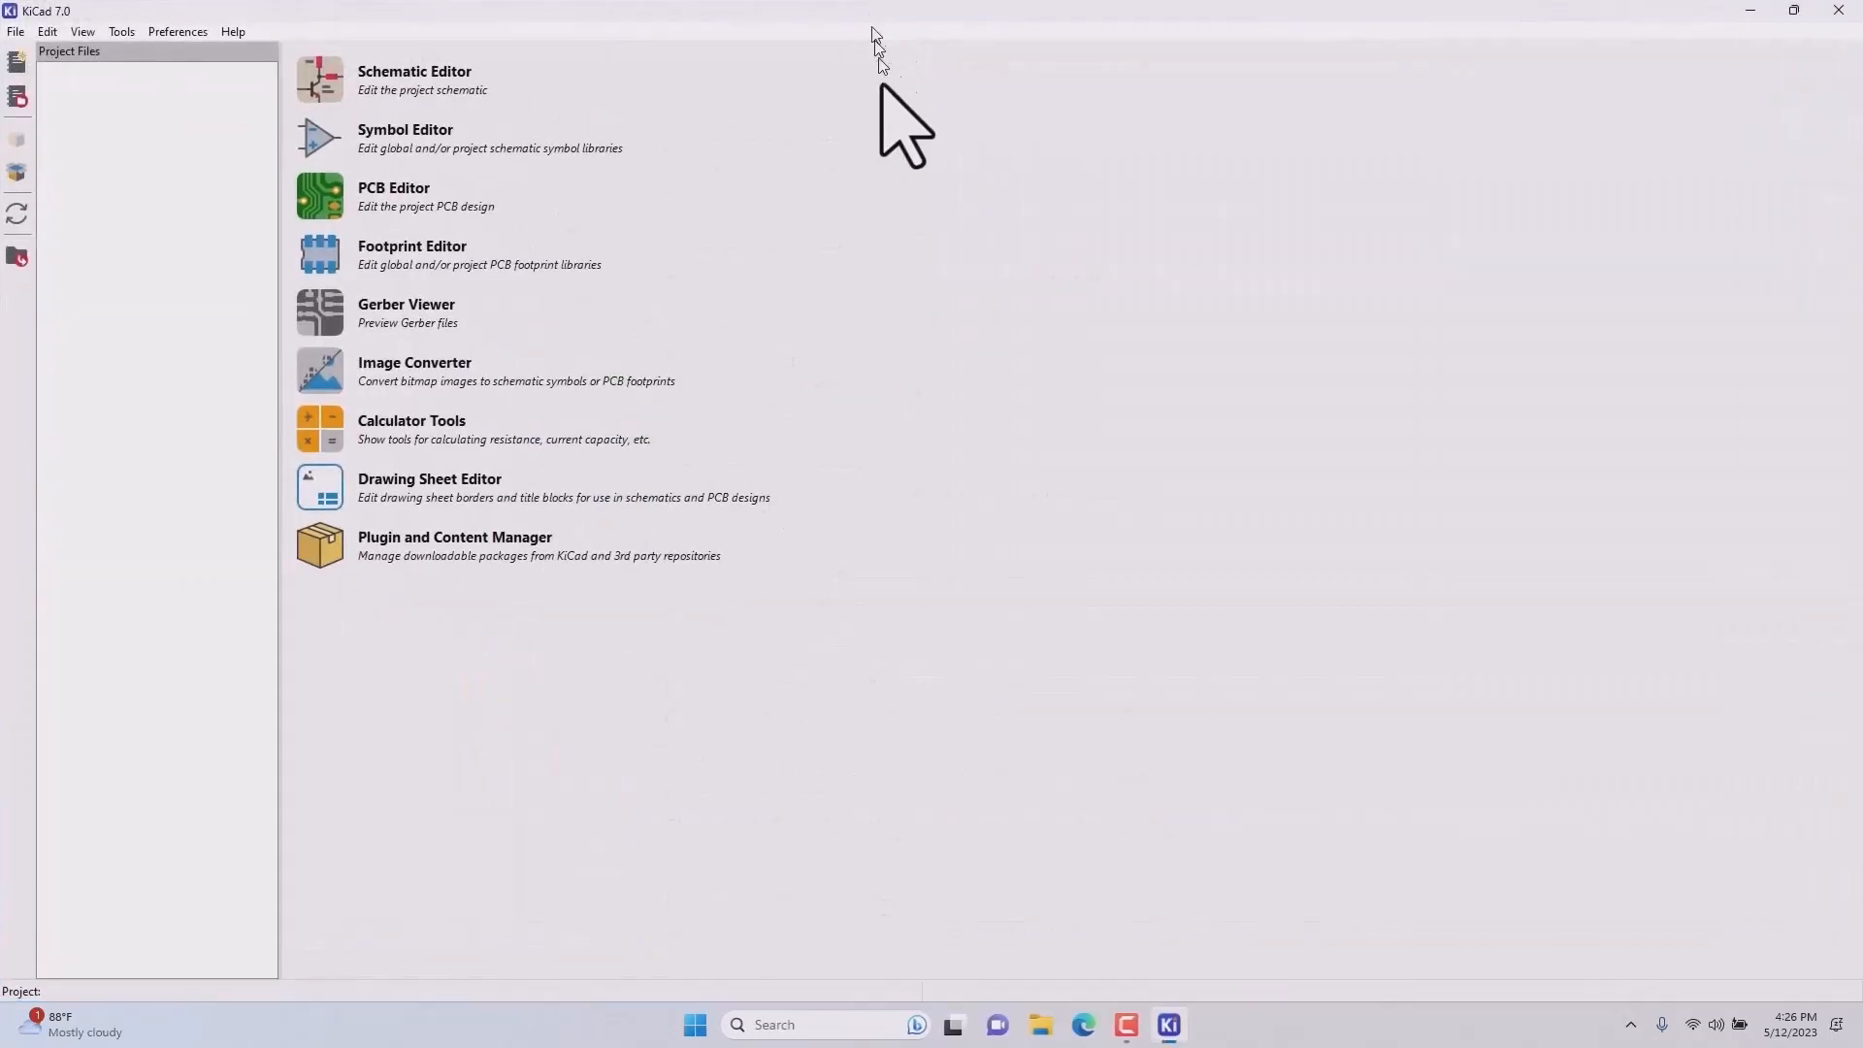